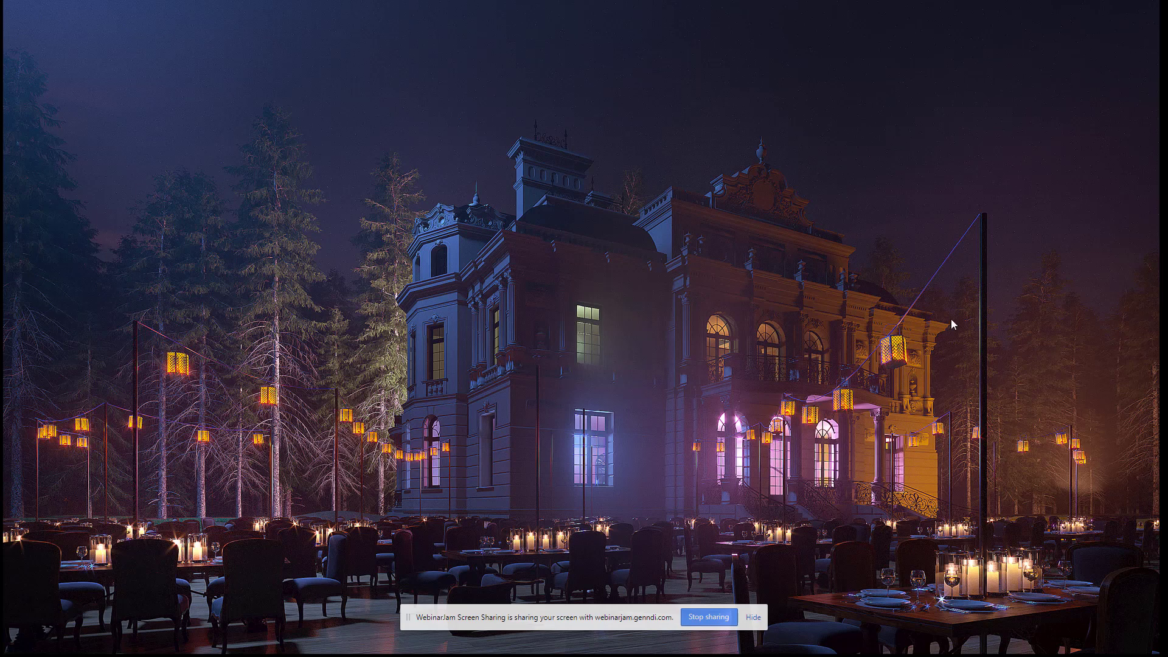
pyautogui.click(941, 227)
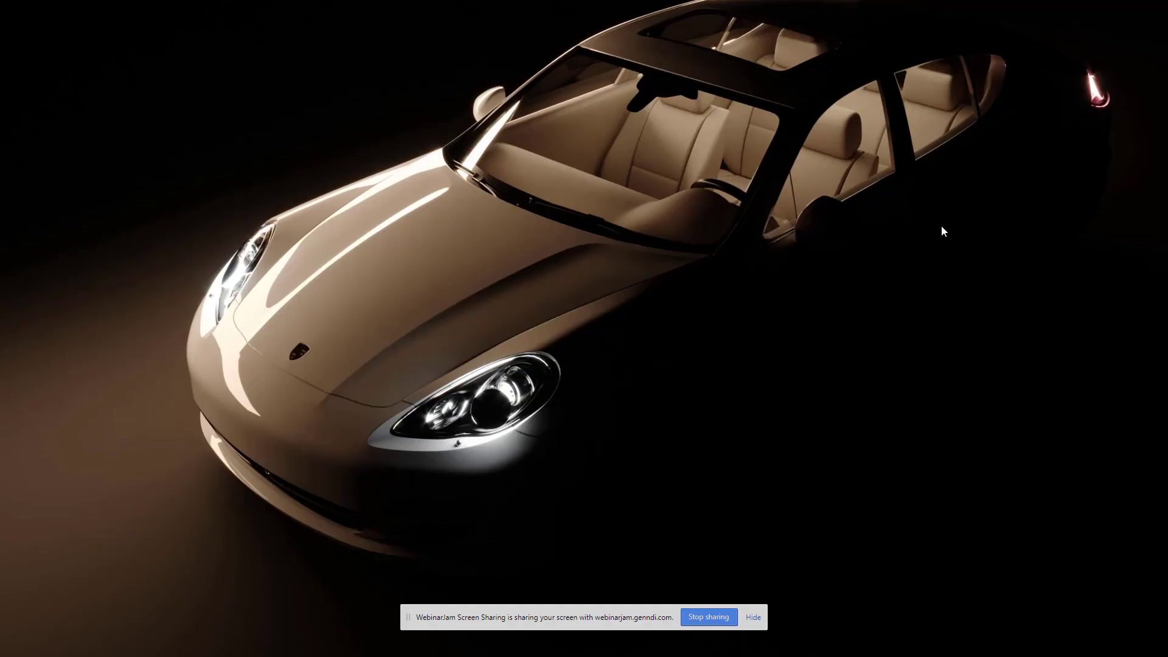
pyautogui.click(925, 364)
pyautogui.click(535, 460)
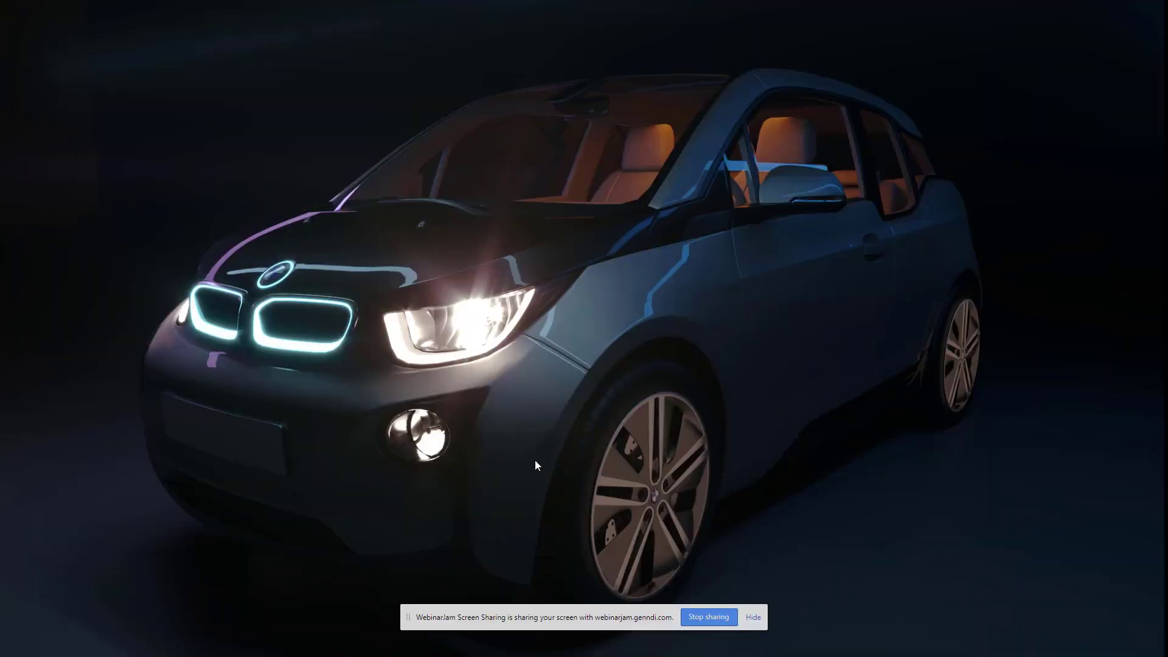
# Switch from the slide show to the 3ds Max scene UNDERWOOD_DECOR_SET_2013.max
pyautogui.hotkey('alt', 'Tab')
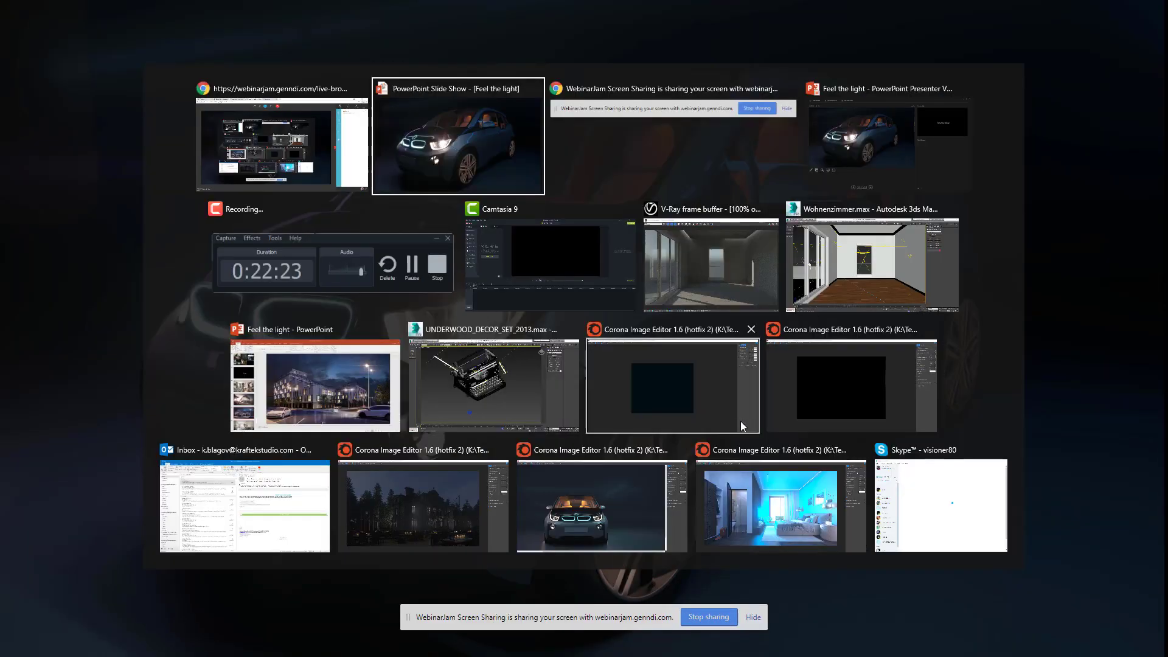
pyautogui.press('Tab')
pyautogui.press('Tab')
pyautogui.press('Tab')
pyautogui.press('Tab')
pyautogui.press('Tab')
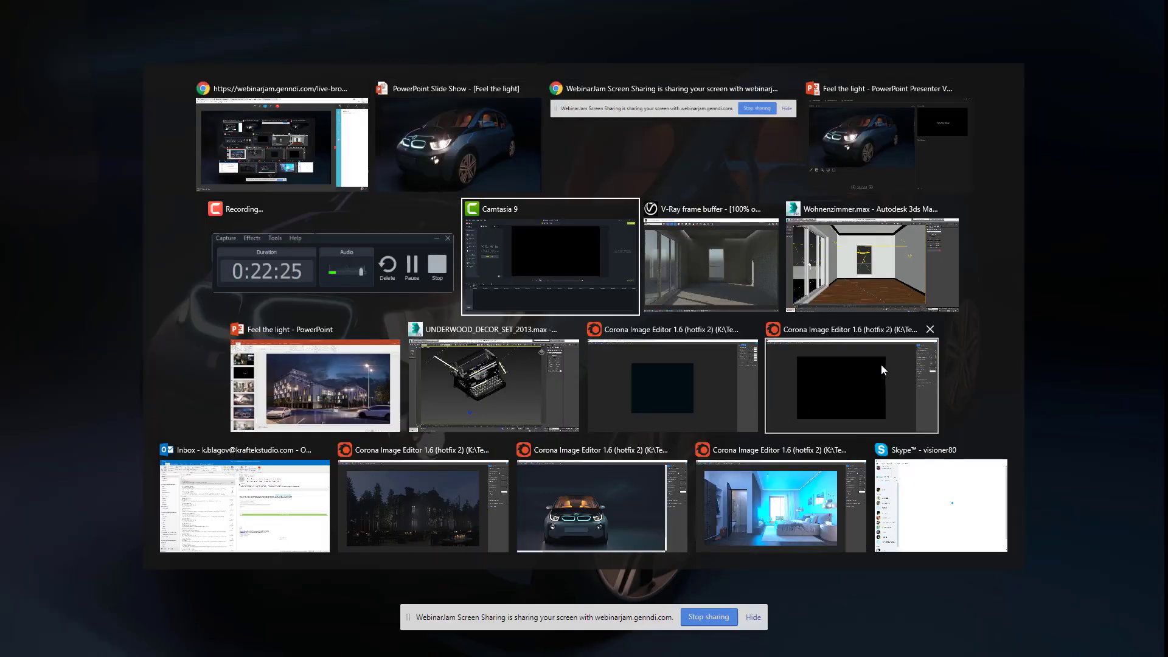
pyautogui.press('Tab')
pyautogui.press('Tab')
pyautogui.press('Tab')
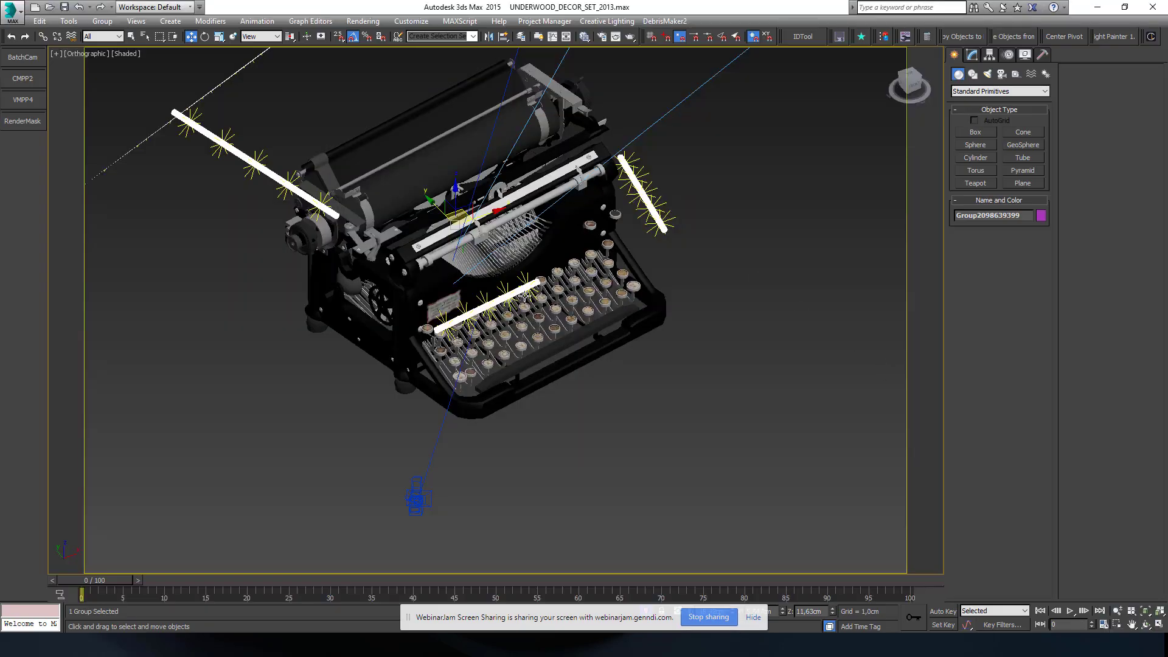
# Inspect the typewriter model and its surrounding lights from several angles, and clear the selection
pyautogui.moveTo(524, 296); pyautogui.dragTo(721, 182, button='middle')
pyautogui.keyDown('alt'); pyautogui.moveTo(585, 311); pyautogui.dragTo(604, 306, button='middle'); pyautogui.keyUp('alt')
pyautogui.scroll(2, 531, 343)
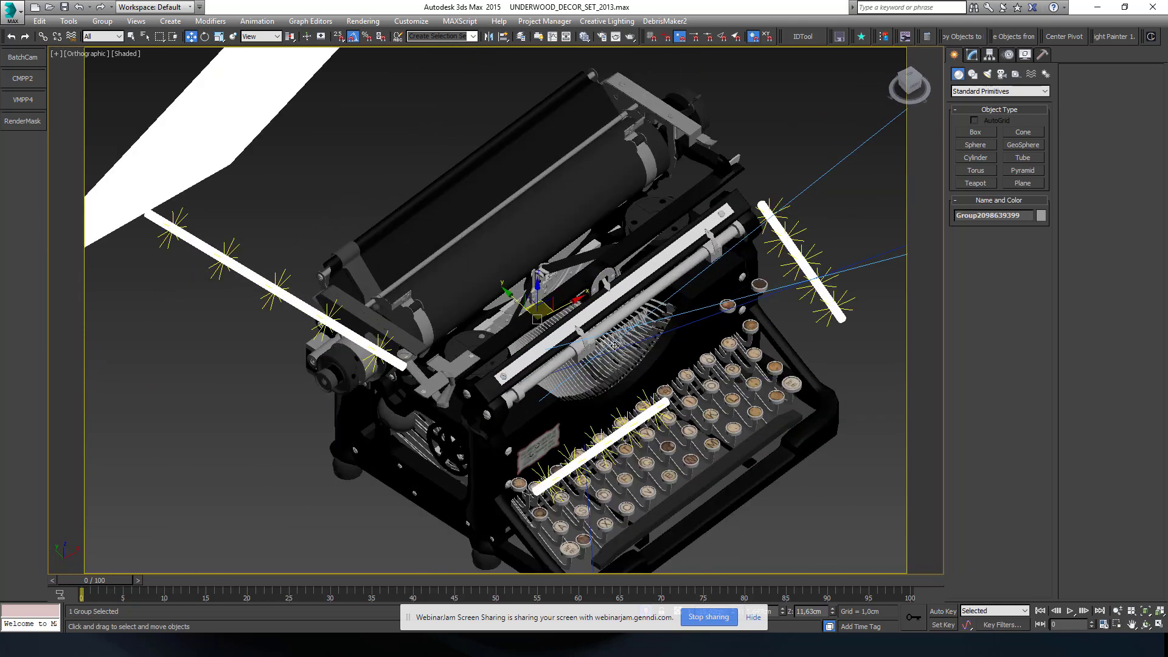
pyautogui.scroll(-2, 610, 345)
pyautogui.moveTo(639, 384); pyautogui.dragTo(630, 373, button='middle')
pyautogui.click(860, 384)
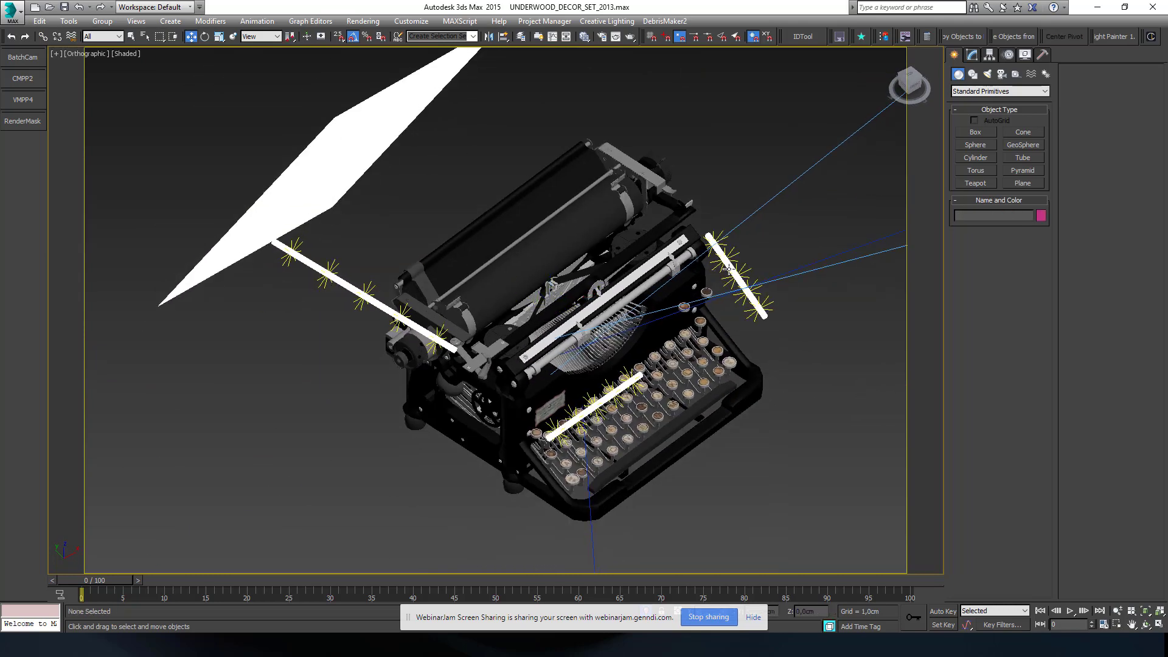
# Select the large rectangular light behind the typewriter and the one in front of it to examine their placement
pyautogui.click(719, 271)
pyautogui.click(326, 172)
pyautogui.keyDown('alt'); pyautogui.moveTo(326, 172); pyautogui.dragTo(408, 282, button='middle'); pyautogui.keyUp('alt')
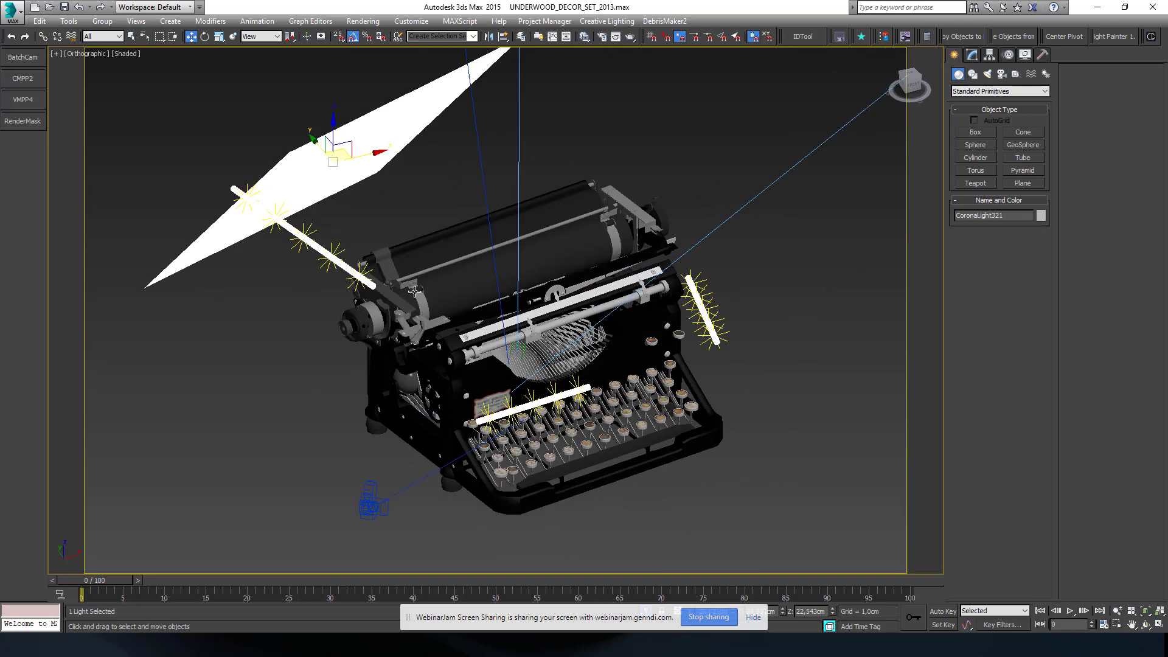
pyautogui.scroll(-5, 431, 304)
pyautogui.scroll(4, 562, 395)
pyautogui.click(562, 396)
pyautogui.scroll(-3, 367, 332)
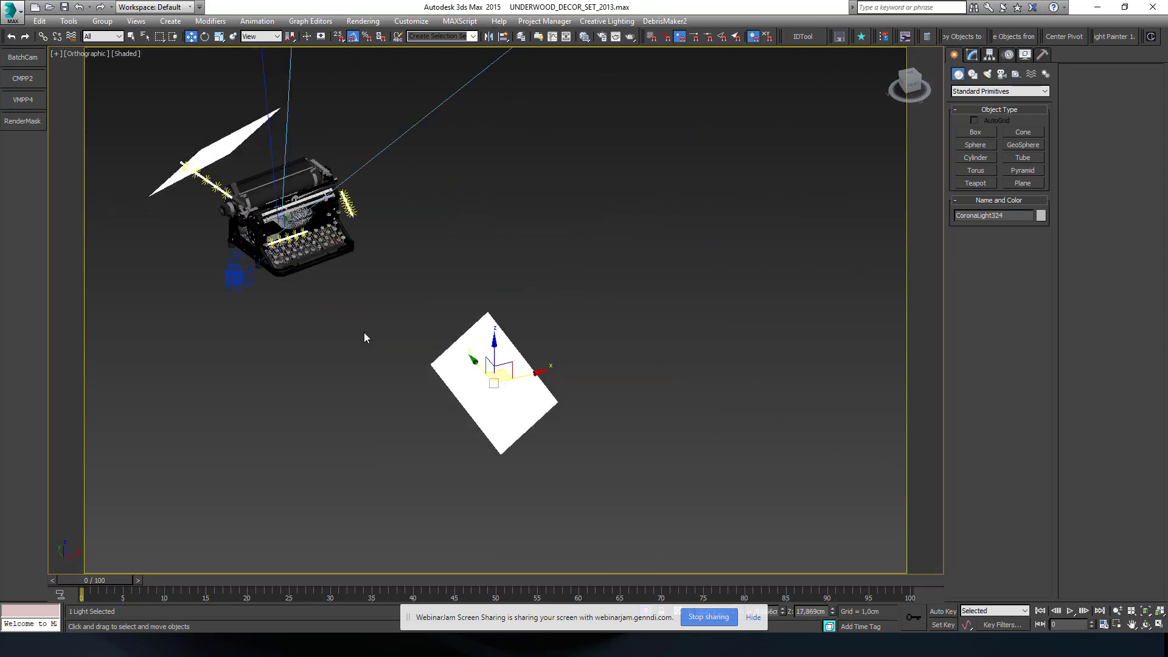
pyautogui.moveTo(293, 214); pyautogui.dragTo(489, 379, button='middle')
pyautogui.scroll(2, 489, 378)
pyautogui.scroll(3, 513, 403)
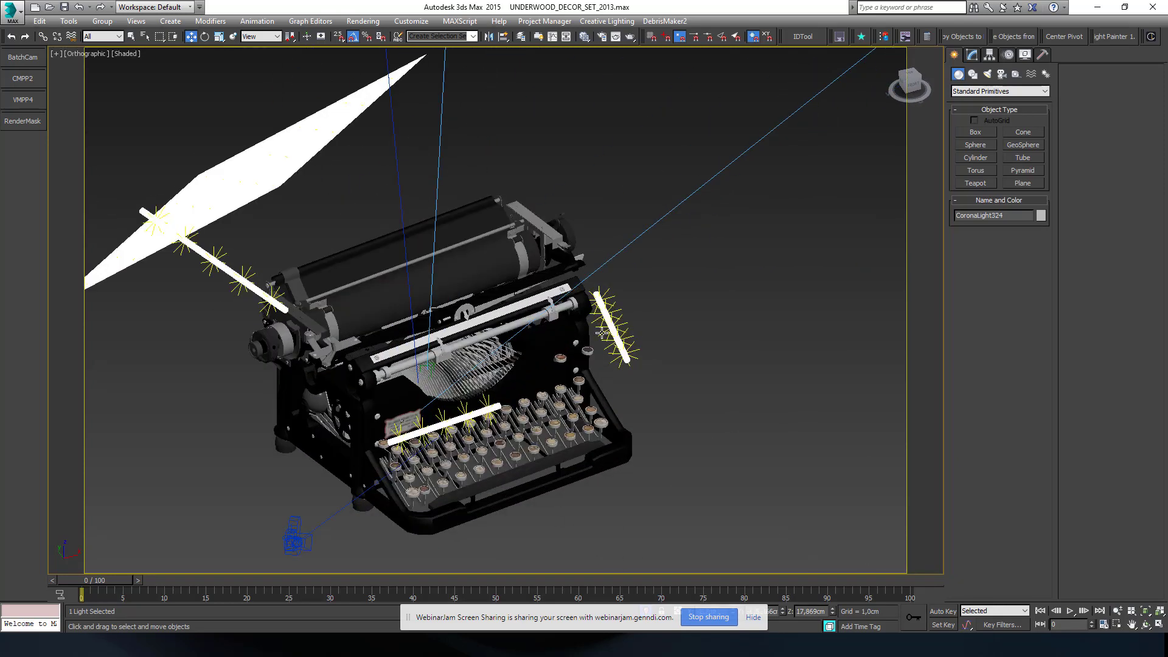
pyautogui.scroll(-2, 628, 333)
pyautogui.scroll(5, 561, 379)
# Review the Corona Light parameters of the cylinder light above the keys and of the large rectangular light
pyautogui.click(560, 379)
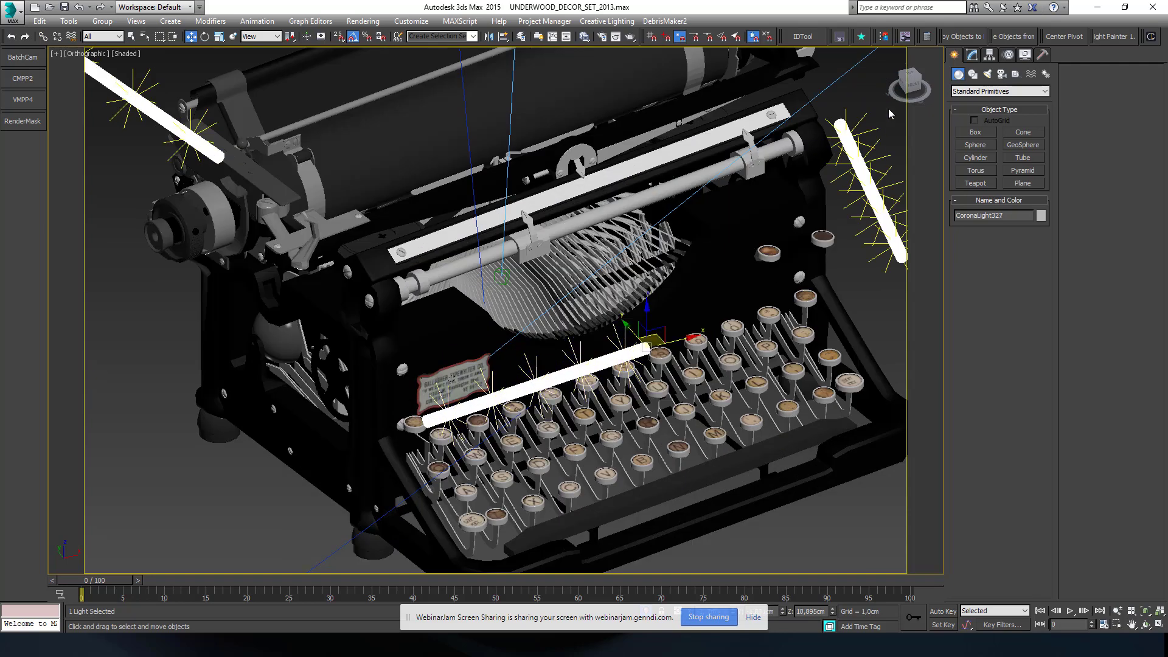
pyautogui.click(972, 55)
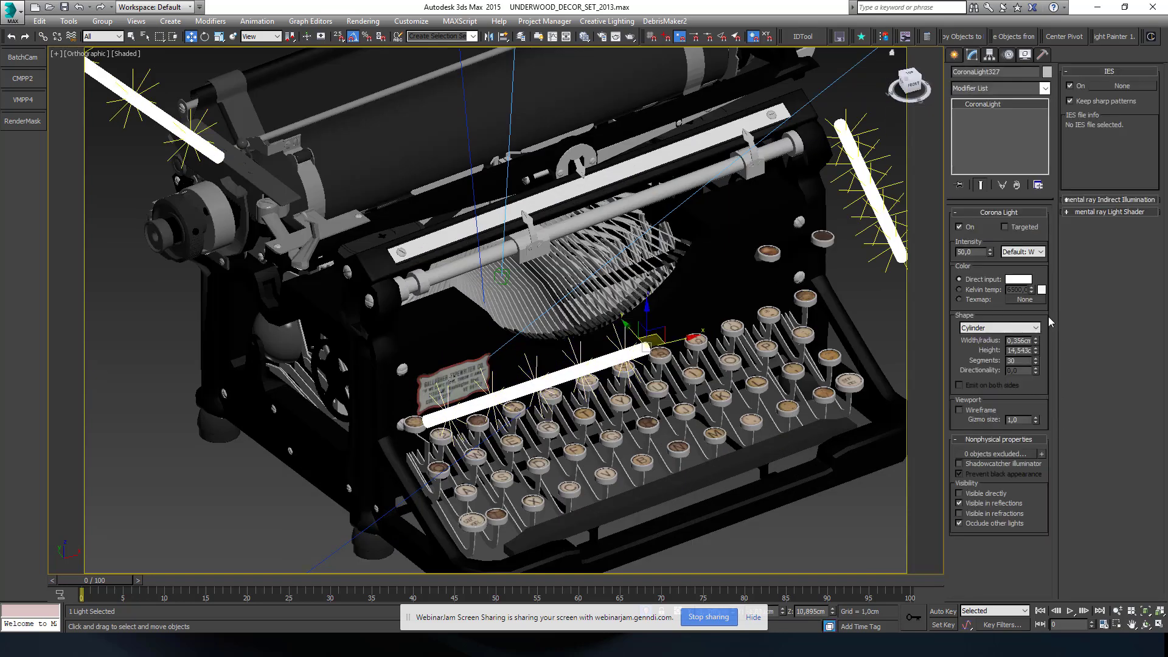
pyautogui.scroll(-4, 357, 211)
pyautogui.moveTo(357, 212); pyautogui.dragTo(421, 327, button='middle')
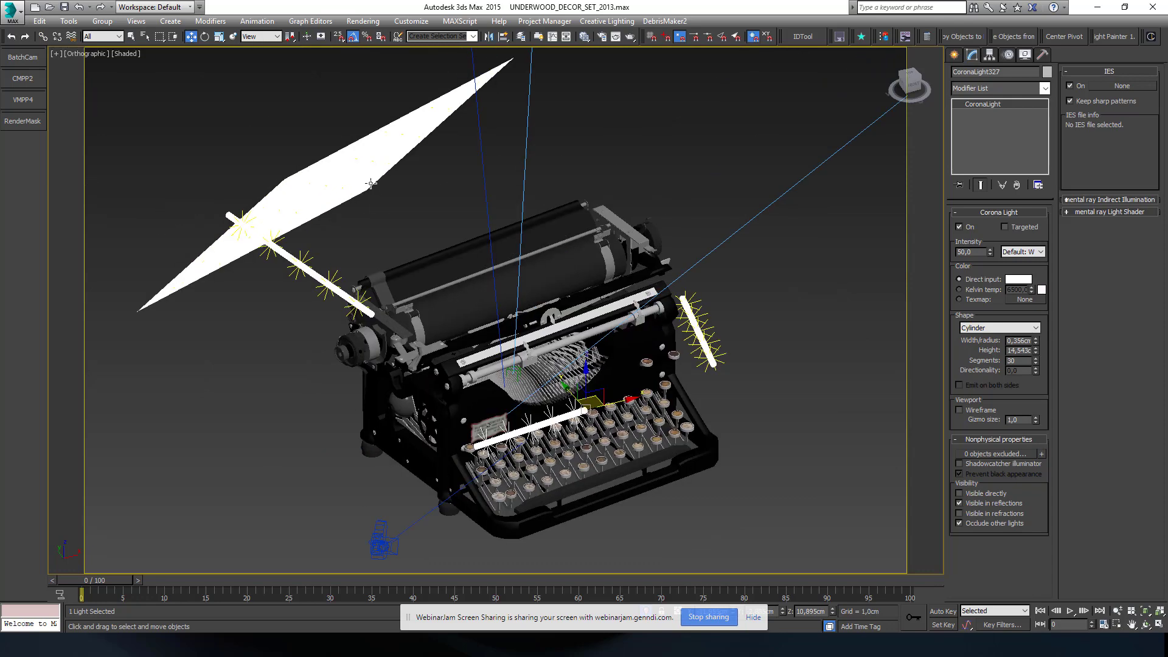
pyautogui.click(342, 158)
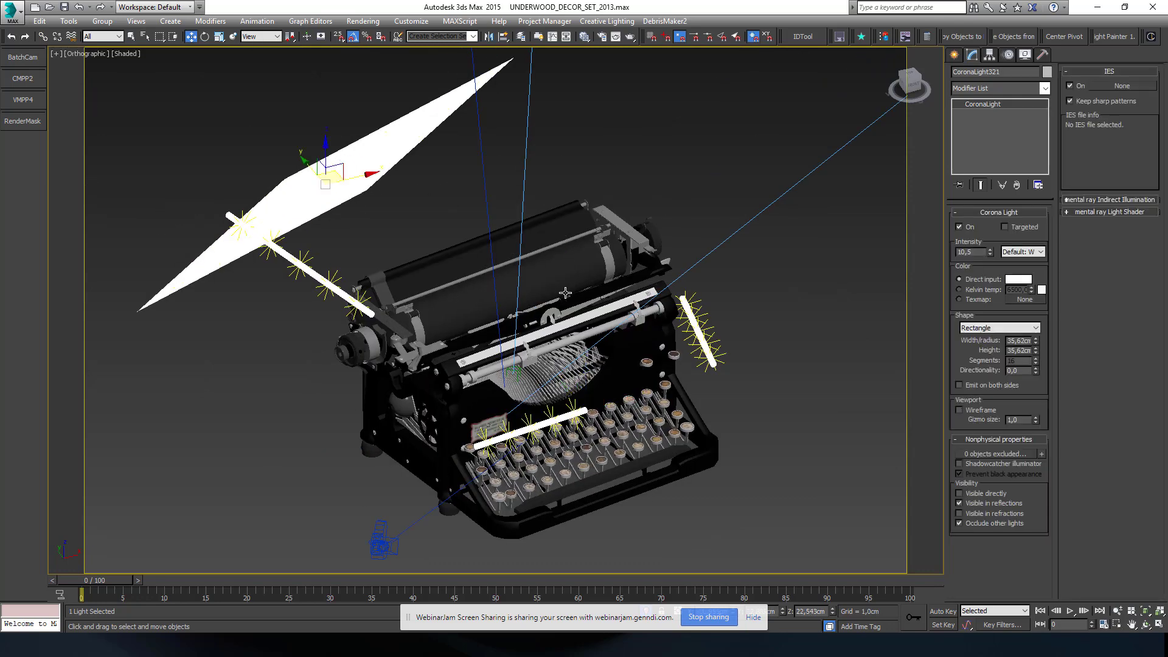
# Start an interactive Corona render of the typewriter in the orthographic view from the render setup's scene settings
pyautogui.keyDown('alt'); pyautogui.moveTo(612, 353); pyautogui.dragTo(641, 359, button='middle'); pyautogui.keyUp('alt')
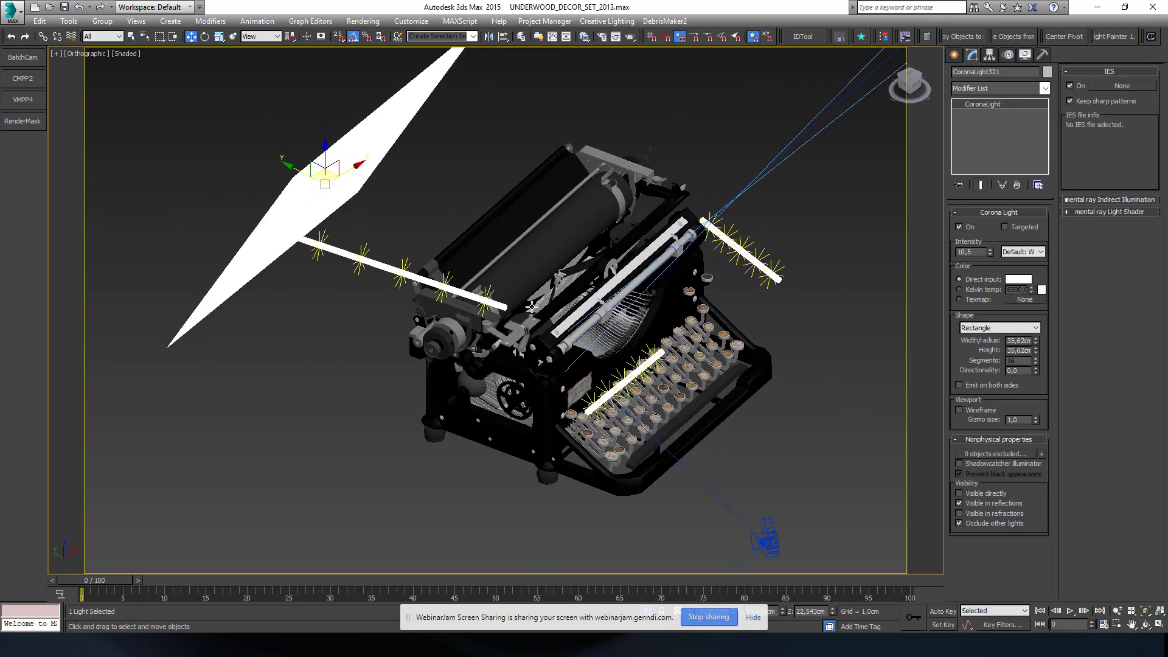
pyautogui.keyDown('alt'); pyautogui.moveTo(504, 311); pyautogui.dragTo(564, 353, button='middle'); pyautogui.keyUp('alt')
pyautogui.scroll(3, 547, 355)
pyautogui.click(602, 39)
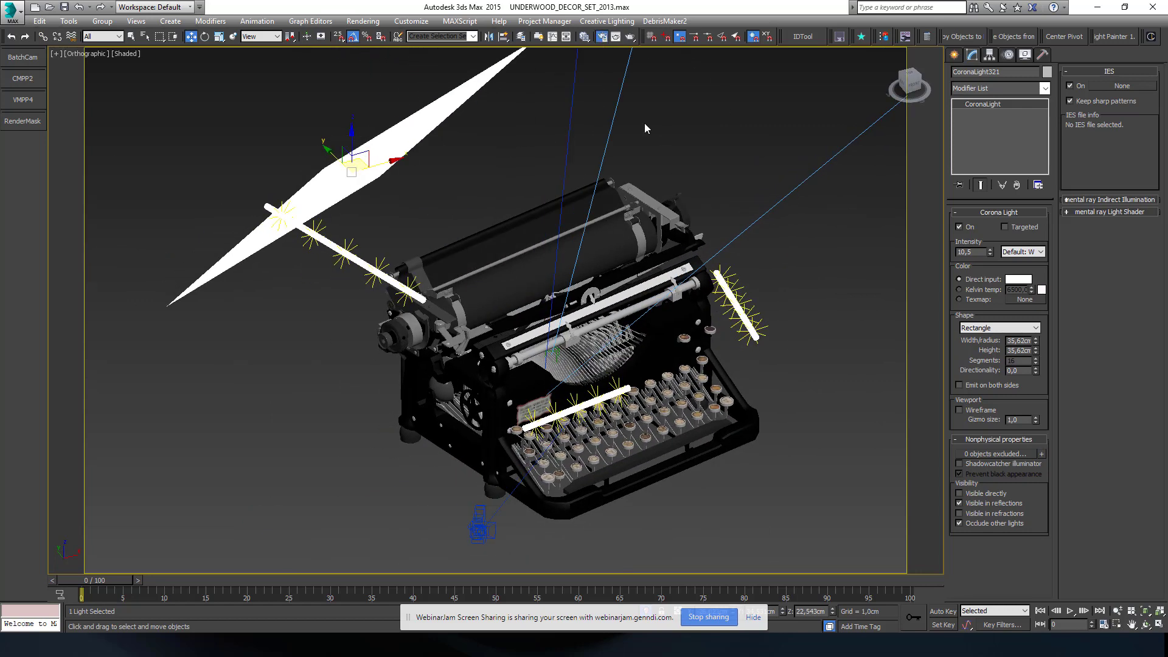
pyautogui.click(717, 76)
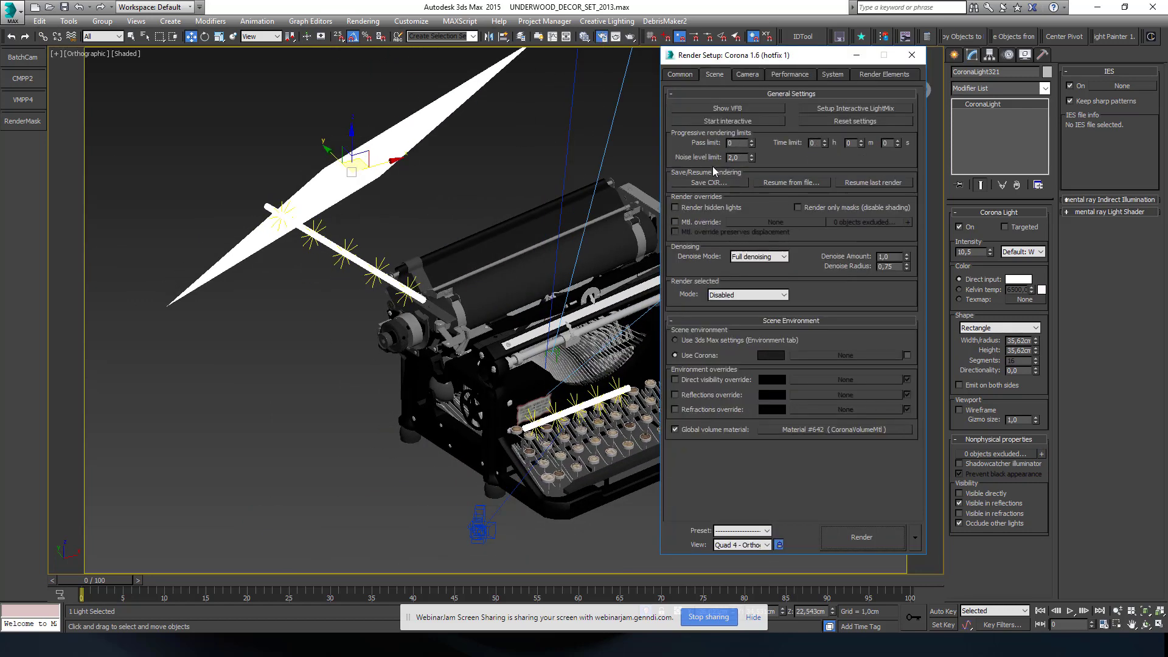
pyautogui.click(742, 122)
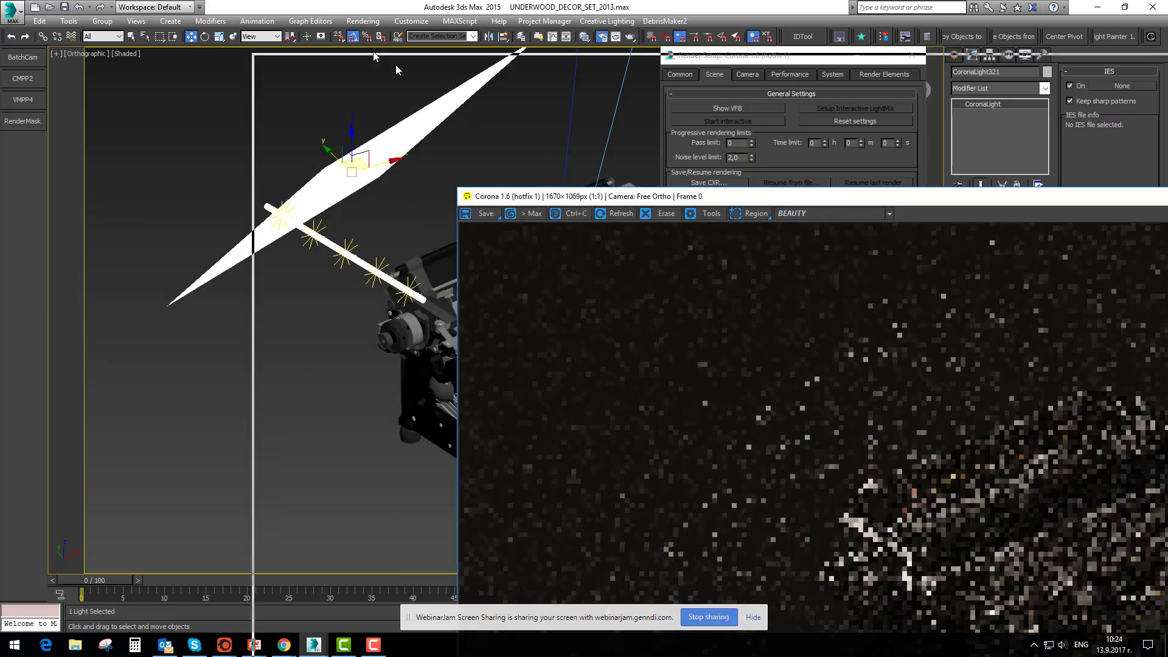
# Shrink the Corona frame buffer to 844×540 px and place it so the whole render and its controls are accessible
pyautogui.moveTo(598, 202); pyautogui.dragTo(368, 53)
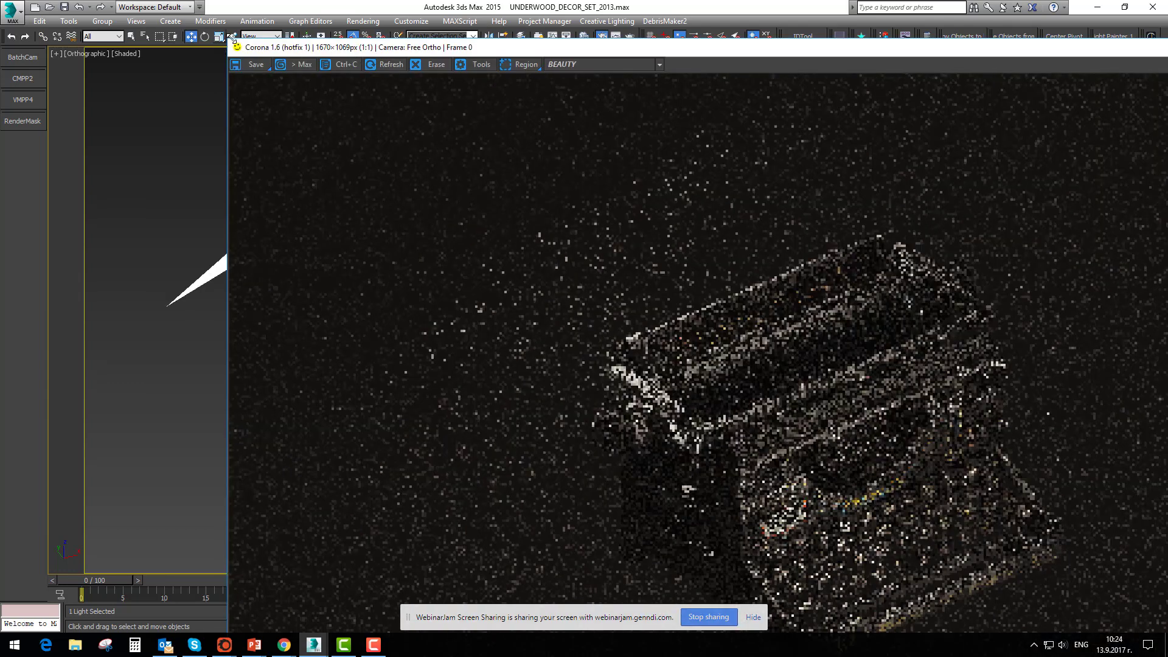
pyautogui.moveTo(672, 294); pyautogui.dragTo(283, 140)
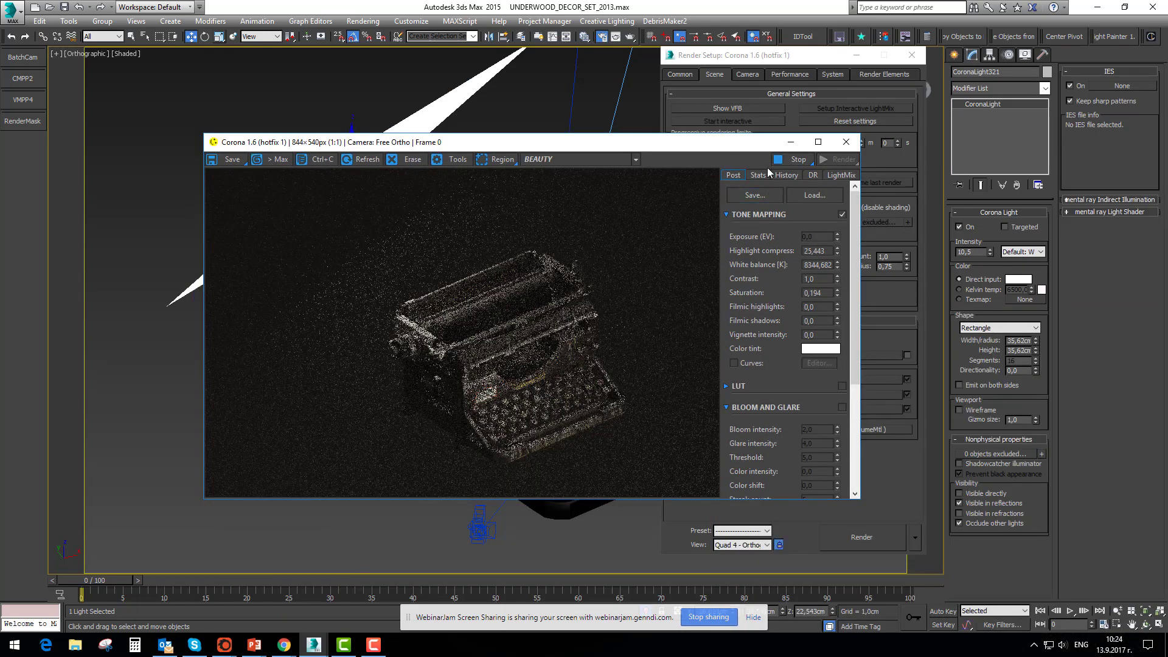
pyautogui.moveTo(729, 146); pyautogui.dragTo(661, 166)
# Disable the global volume material in the render setup and return to the frame buffer
pyautogui.click(735, 64)
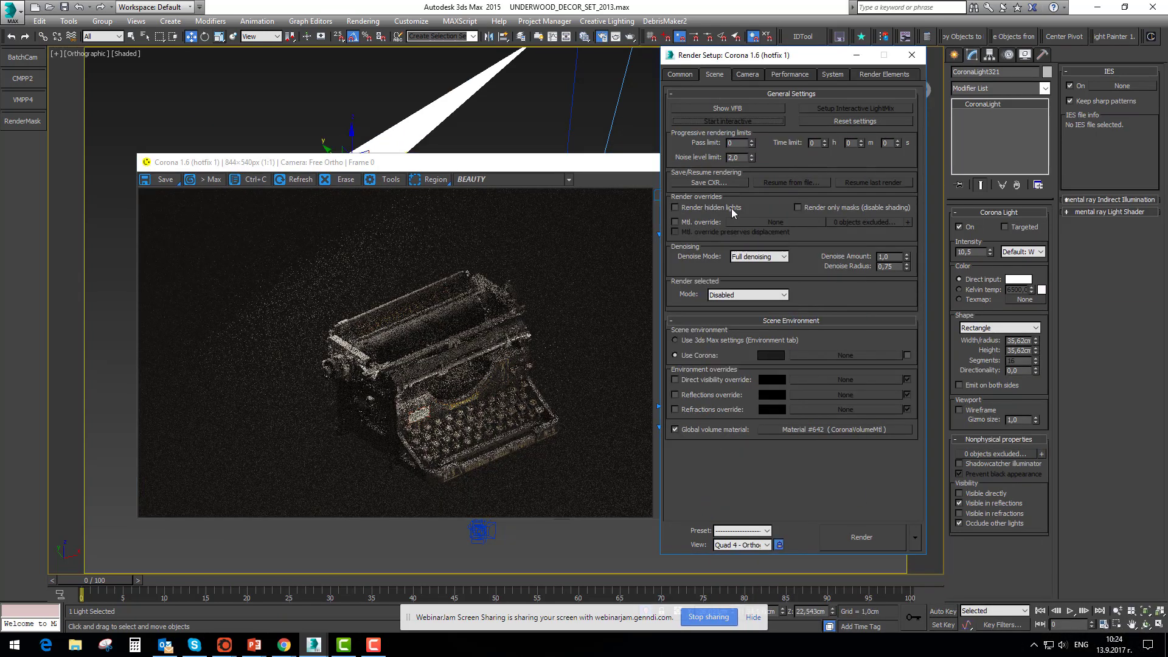
pyautogui.click(675, 430)
pyautogui.click(505, 359)
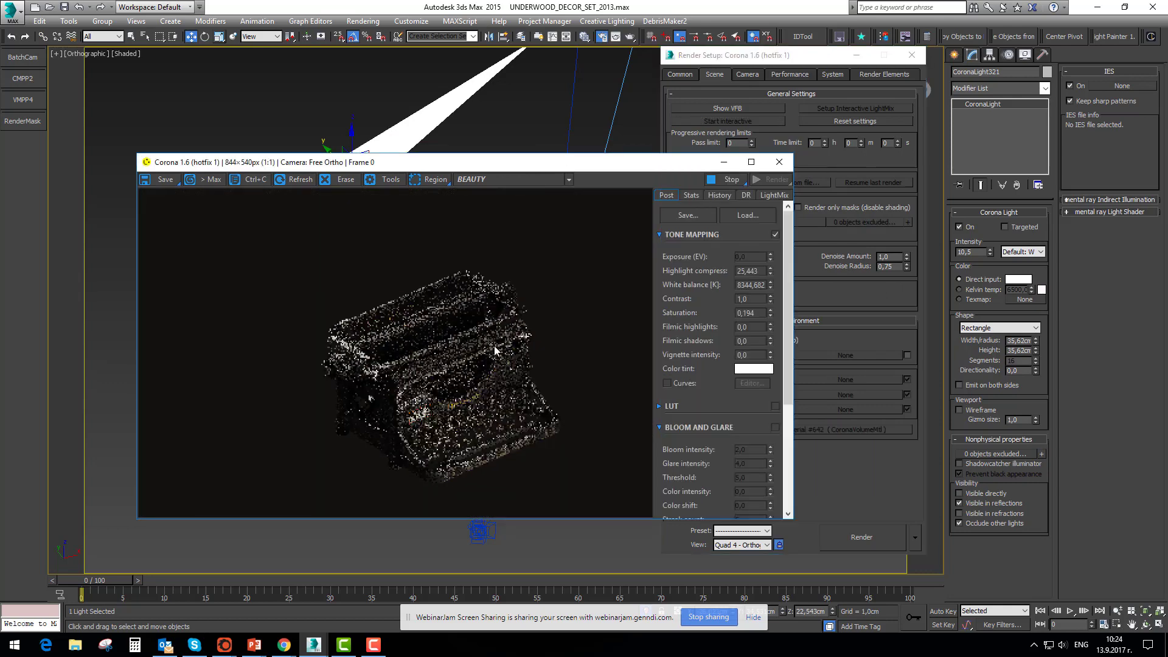
# Inspect the render close up, show the LightMix controls in the frame buffer, and stop the interactive rendering
pyautogui.scroll(1, 419, 383)
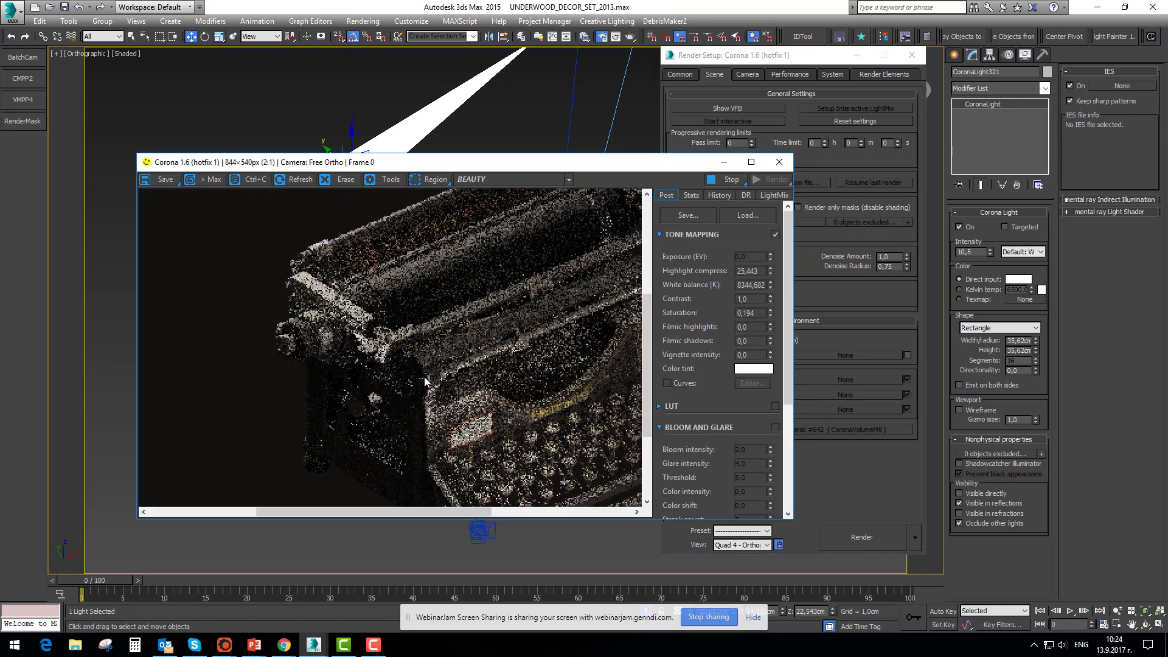
pyautogui.scroll(-1, 425, 377)
pyautogui.moveTo(534, 165); pyautogui.dragTo(503, 166)
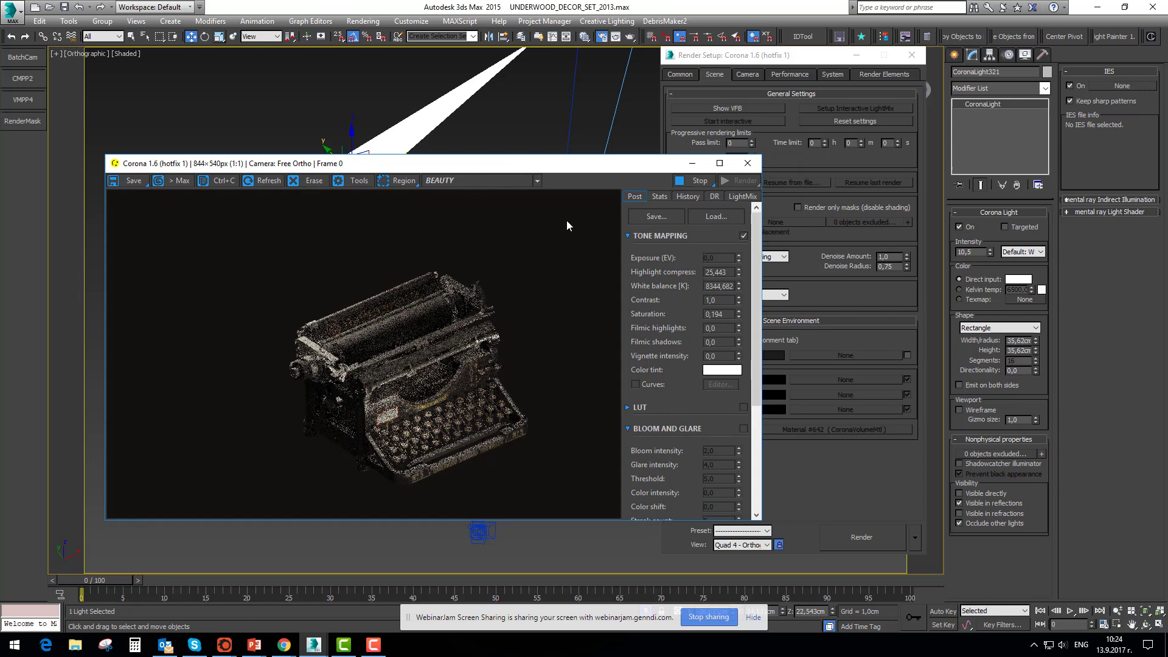
pyautogui.click(743, 196)
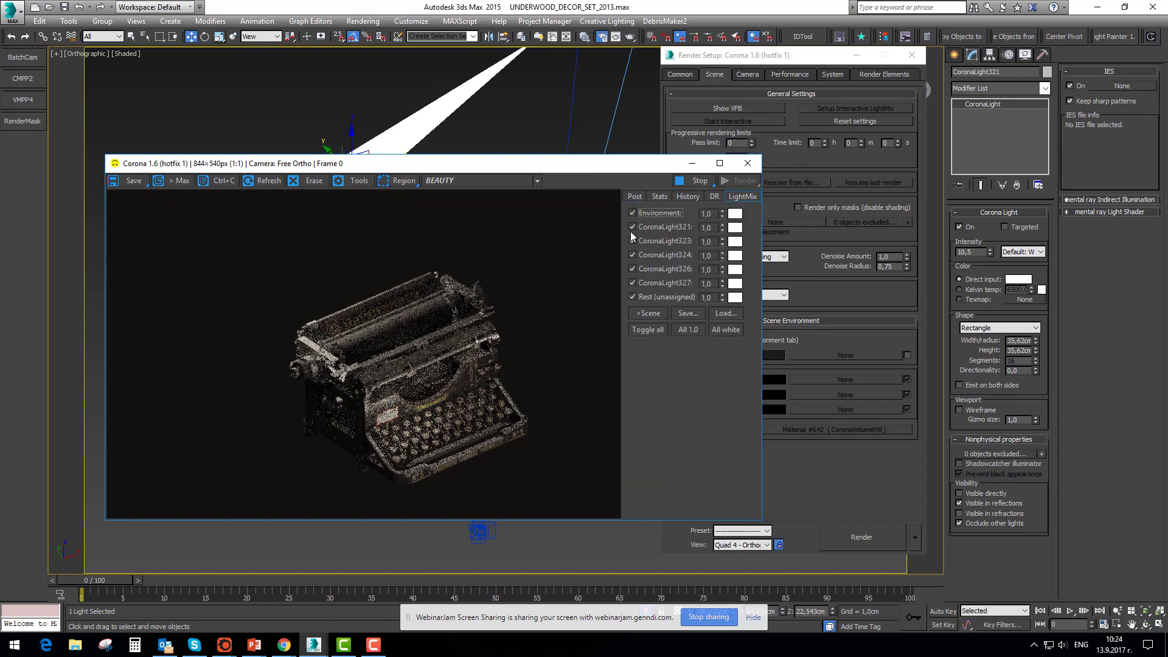
pyautogui.click(698, 181)
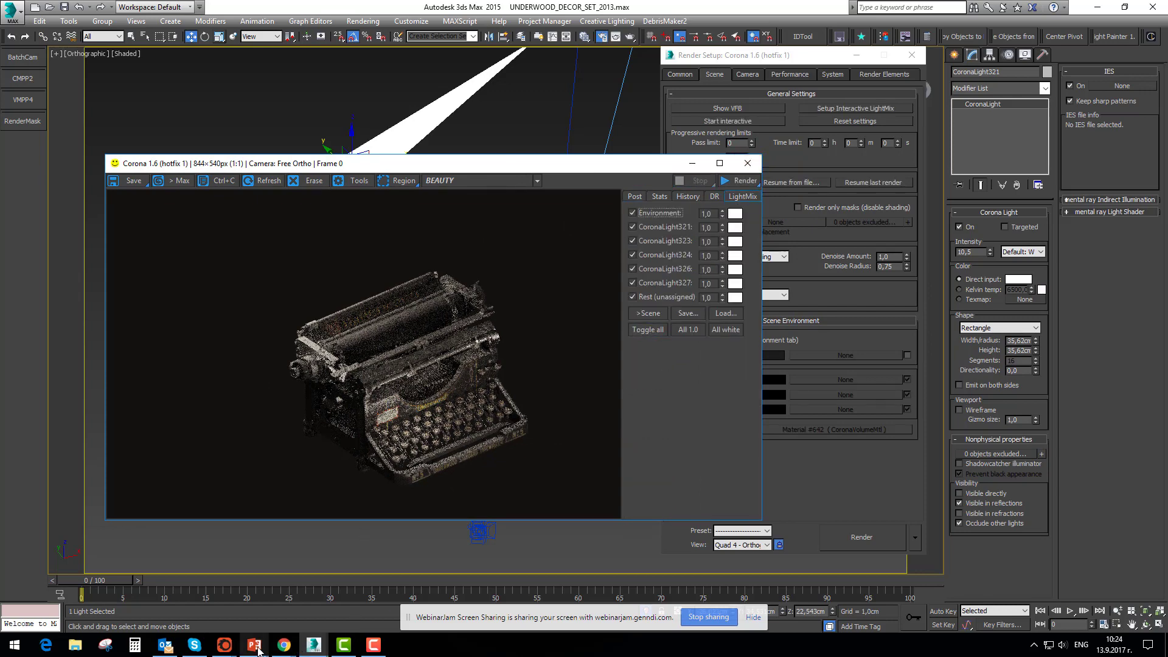
# Switch to the Corona Image Editor window holding Typewriter.cxr
pyautogui.click(219, 649)
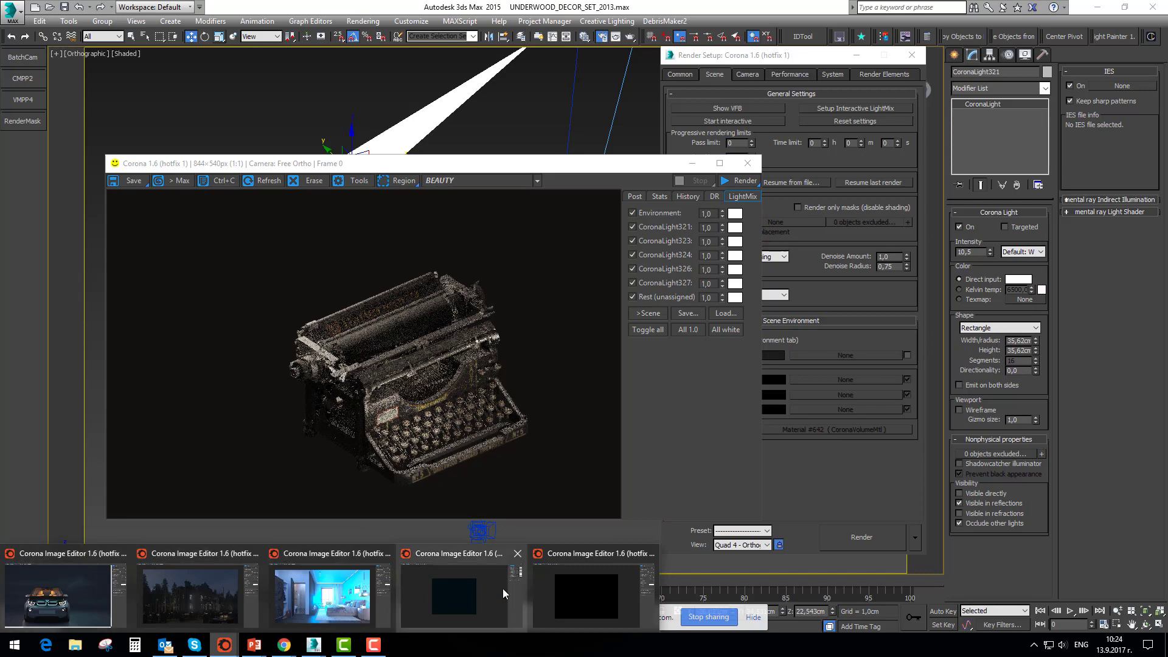
pyautogui.click(471, 591)
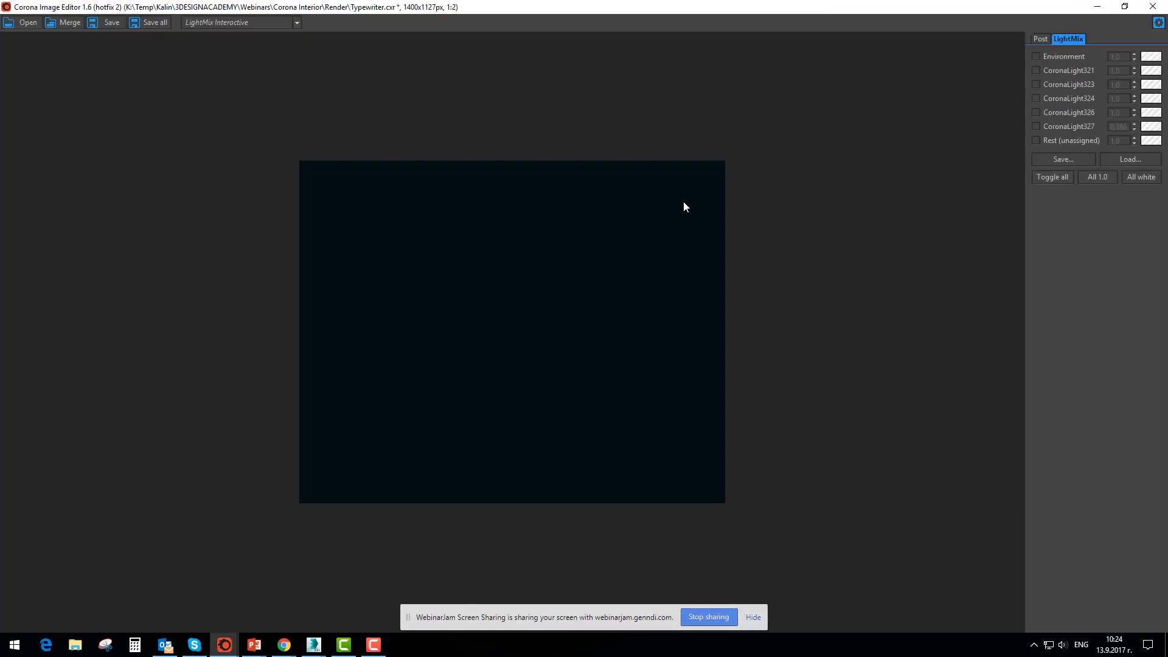
pyautogui.click(28, 22)
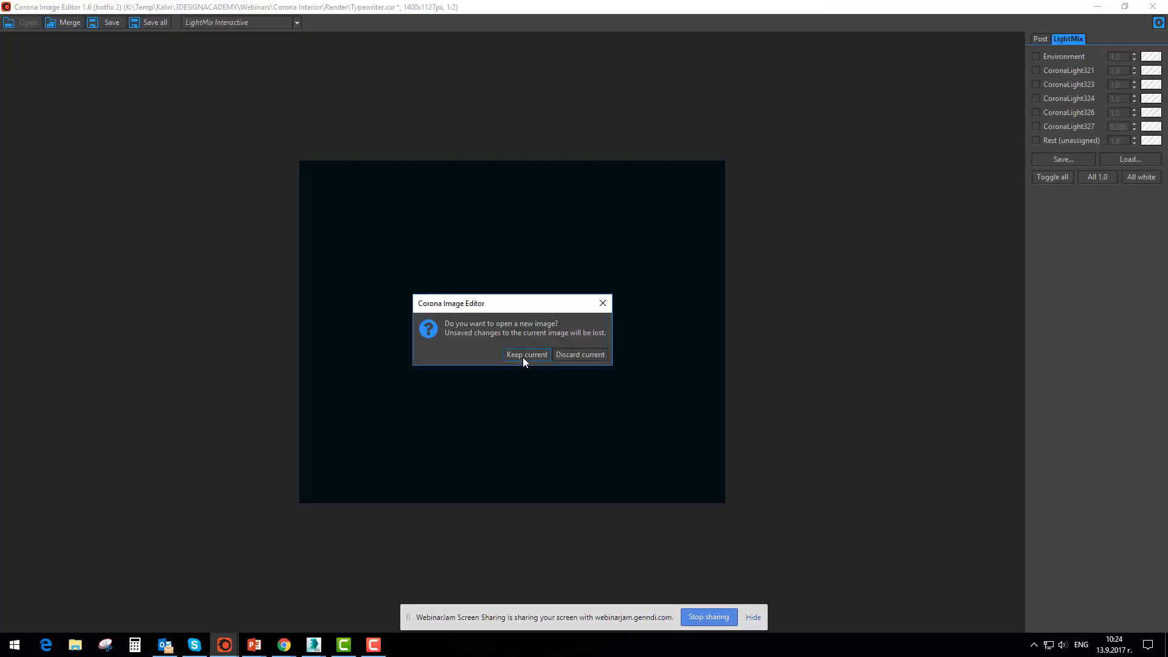
pyautogui.click(743, 286)
pyautogui.click(601, 306)
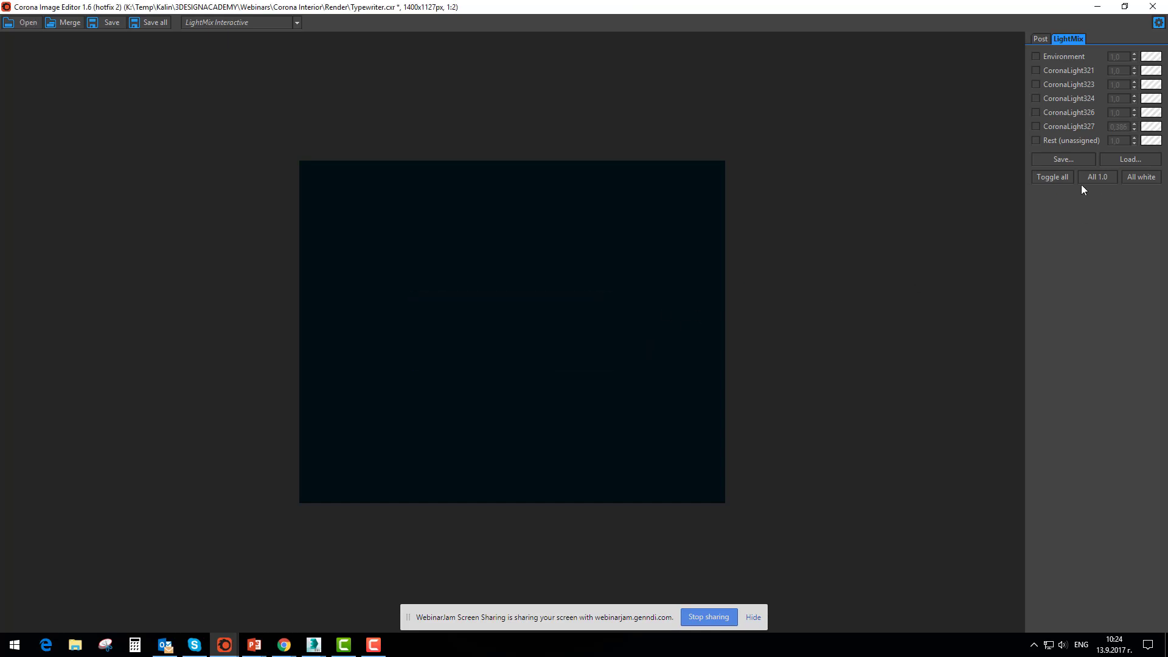
# Preview the Environment light alone, turn it off again, and enable only CoronaLight323 in the LightMix
pyautogui.click(1035, 56)
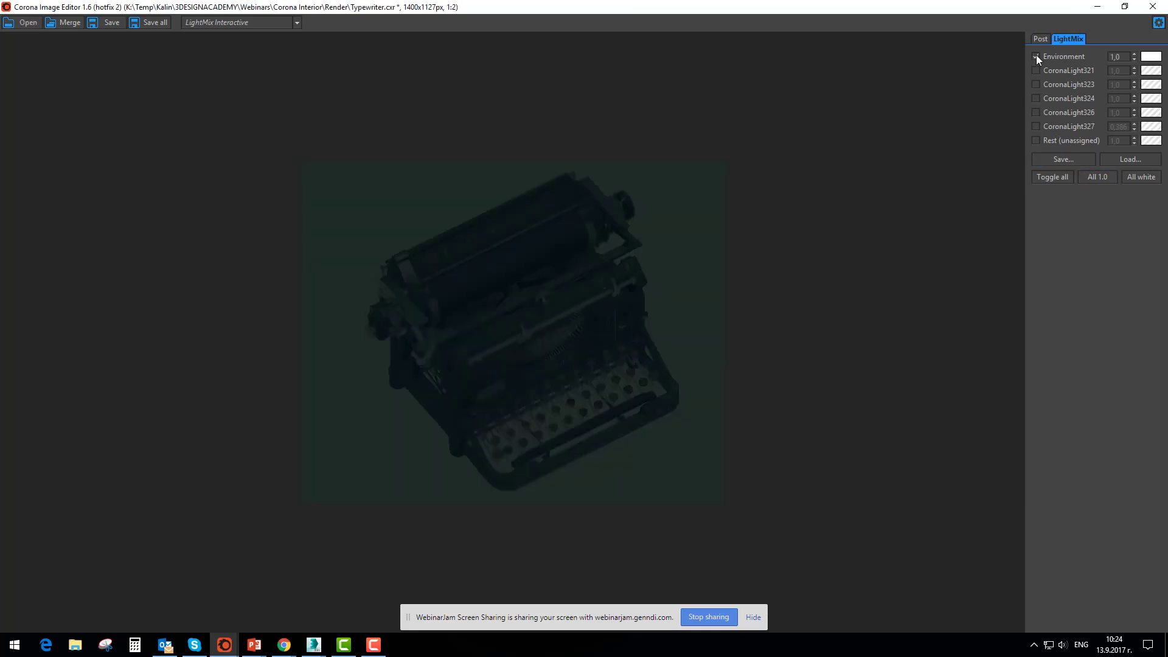
pyautogui.click(1035, 56)
pyautogui.click(1035, 85)
pyautogui.click(1035, 84)
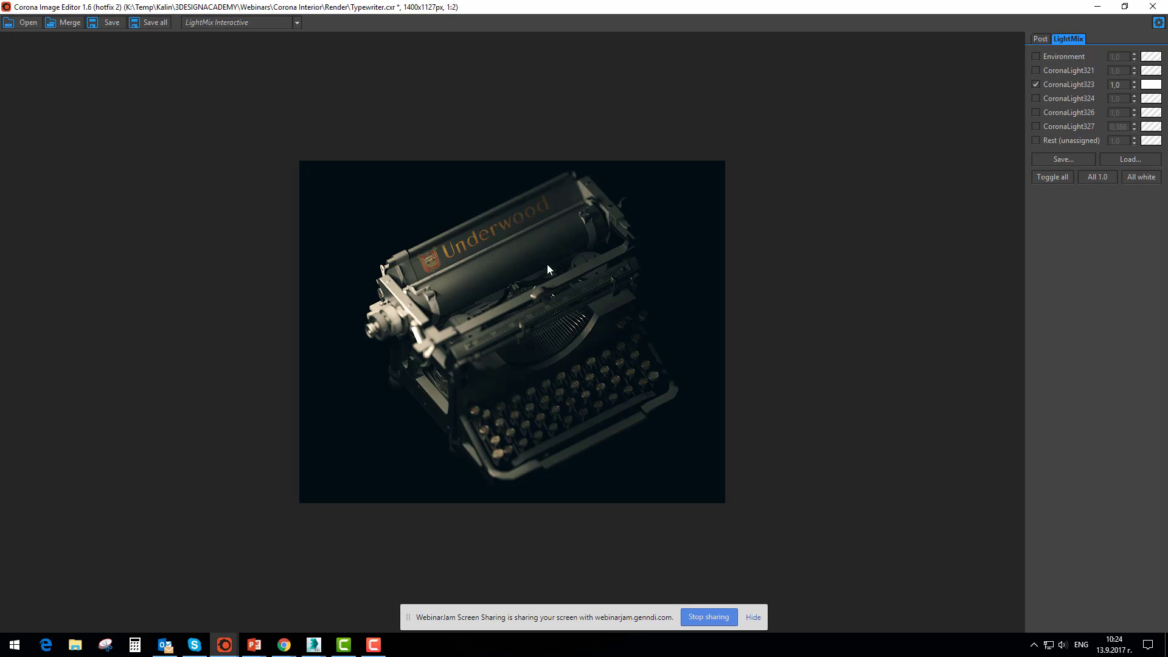
# Examine the typewriter image at 1:1 and add CoronaLight327 to the LightMix alongside CoronaLight323
pyautogui.scroll(1, 451, 309)
pyautogui.scroll(-1, 479, 323)
pyautogui.scroll(1, 462, 364)
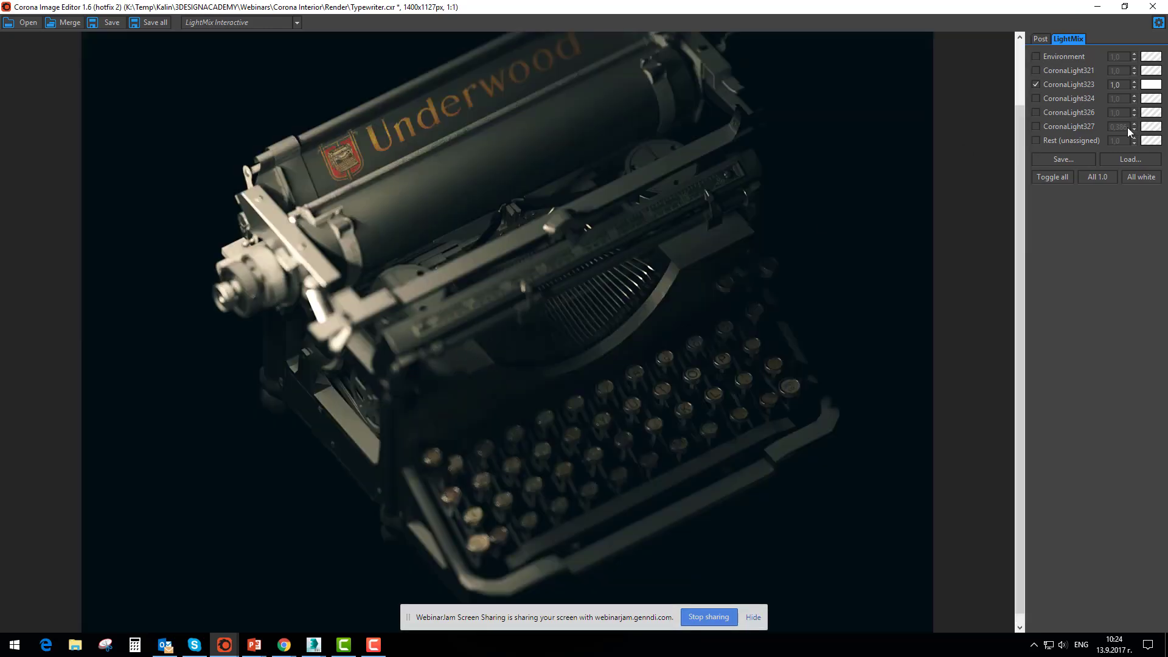
pyautogui.moveTo(667, 197); pyautogui.dragTo(644, 236, button='middle')
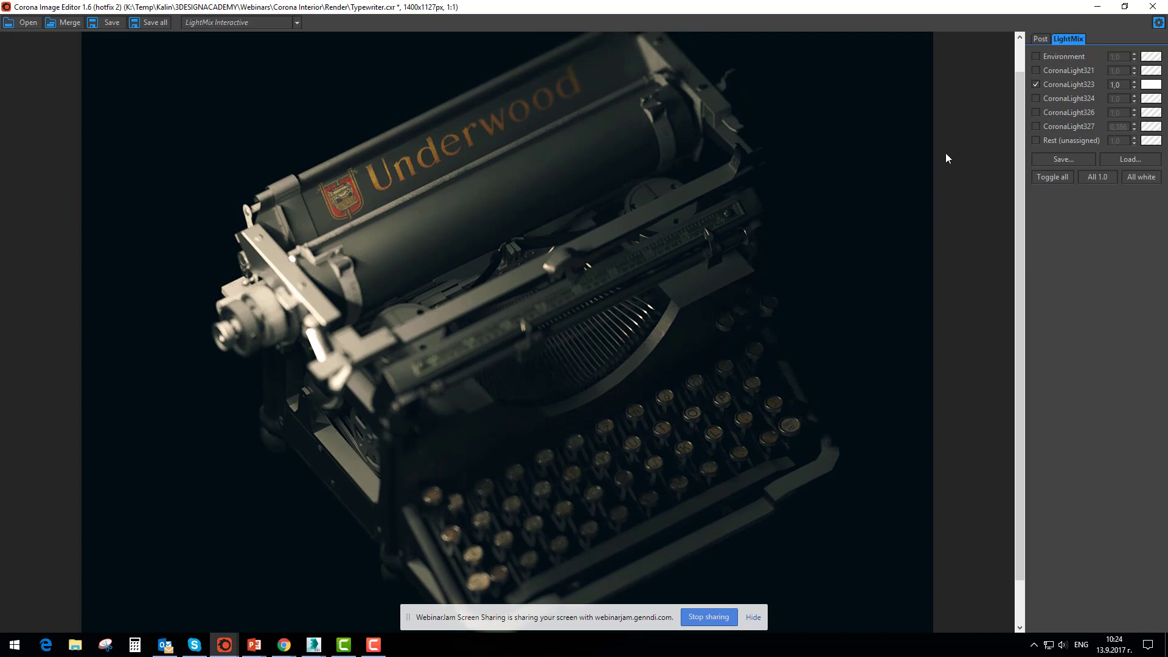
pyautogui.click(1035, 126)
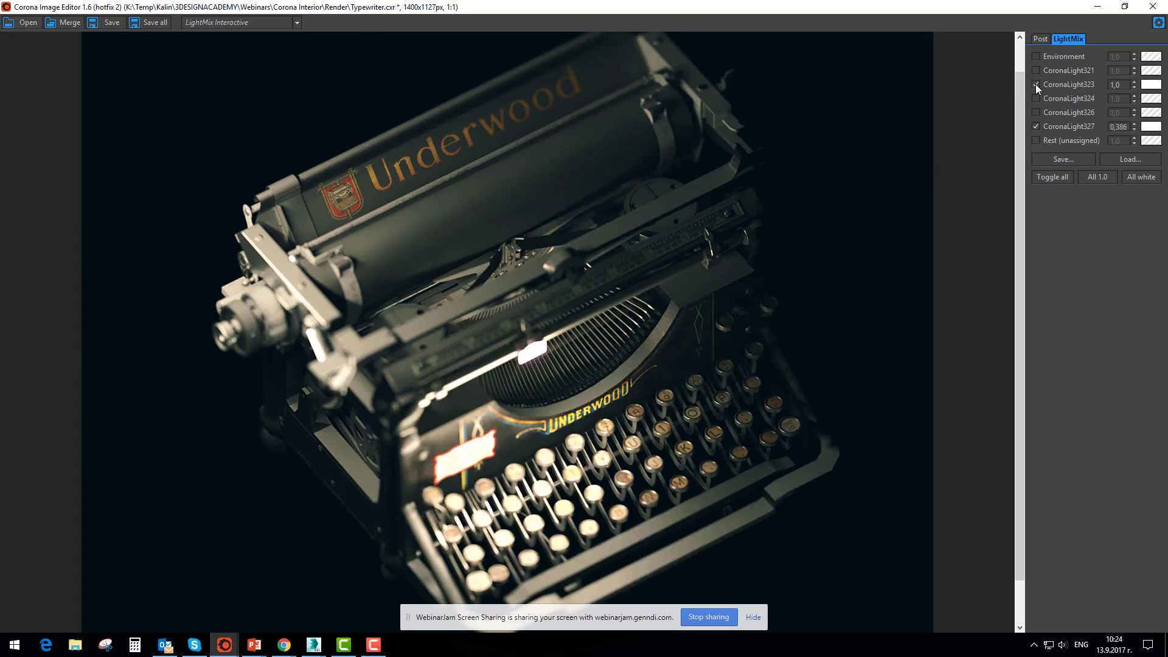
# Examine the typewriter lit by CoronaLight327 alone, and preview CoronaLight324 combined with it in the LightMix
pyautogui.scroll(-3, 619, 339)
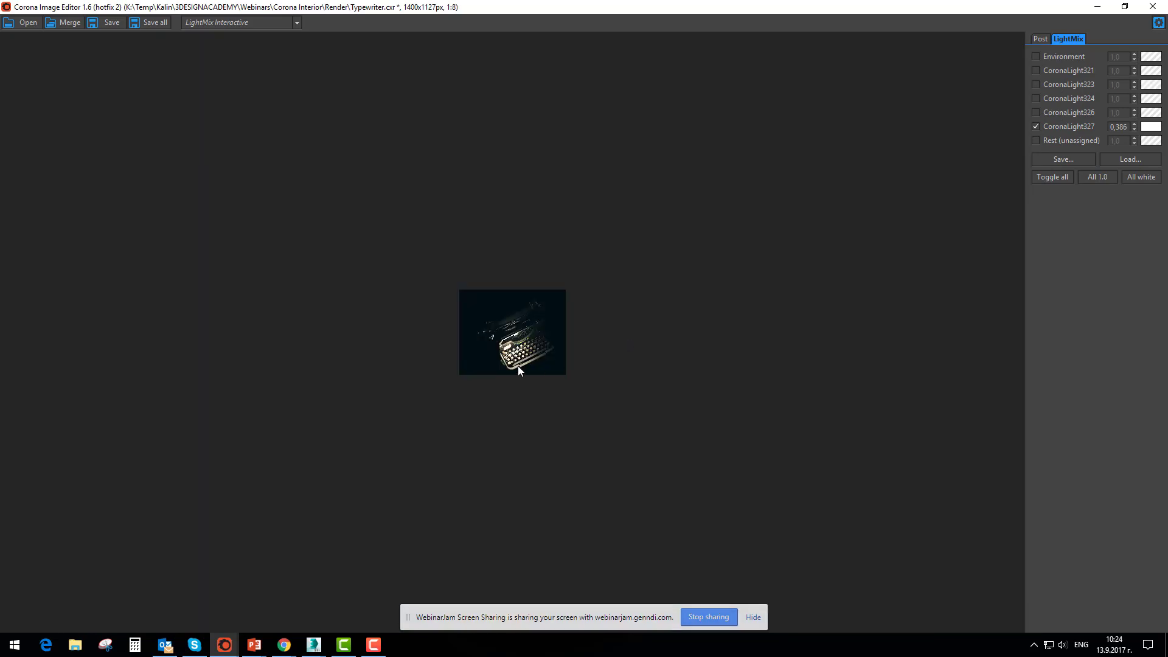
pyautogui.scroll(2, 517, 366)
pyautogui.scroll(1, 517, 368)
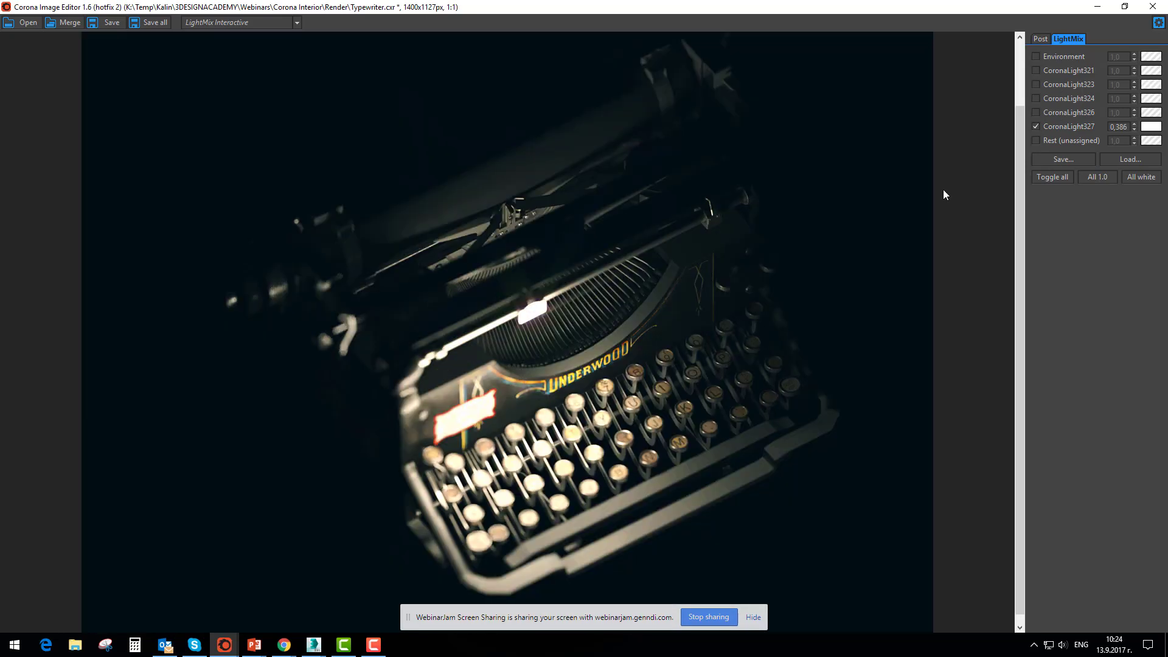
pyautogui.click(1035, 126)
pyautogui.click(1035, 98)
pyautogui.click(1037, 128)
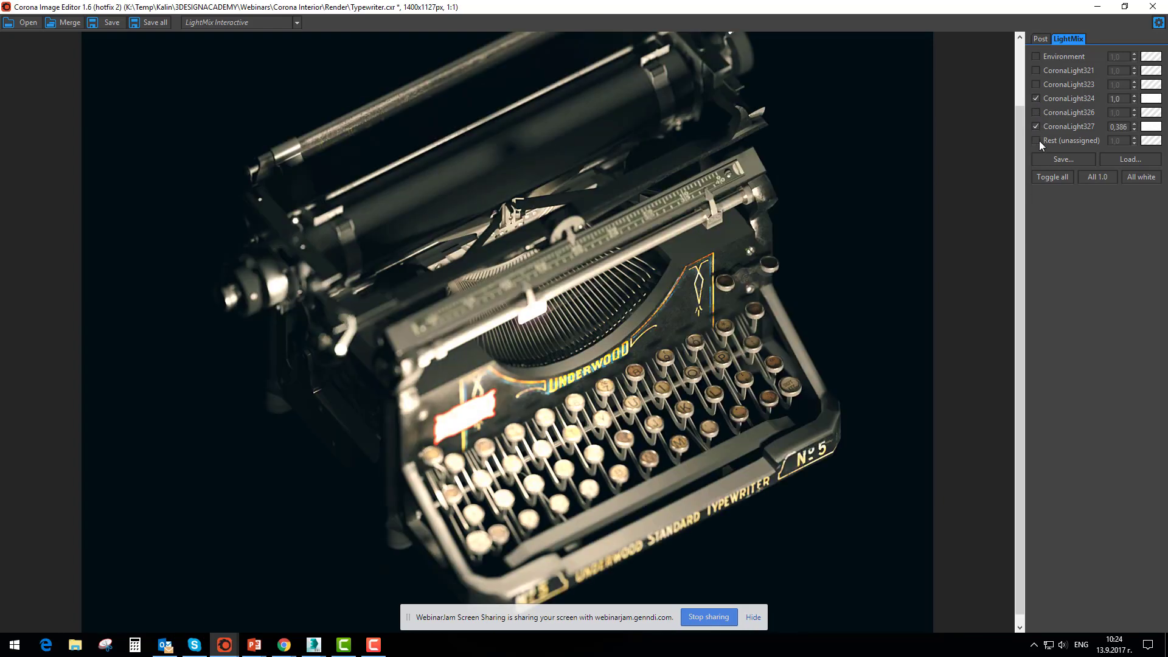
# Turn off CoronaLight324, briefly toggle the Rest (unassigned) light, and leave only CoronaLight323 enabled
pyautogui.click(1035, 100)
pyautogui.click(1035, 140)
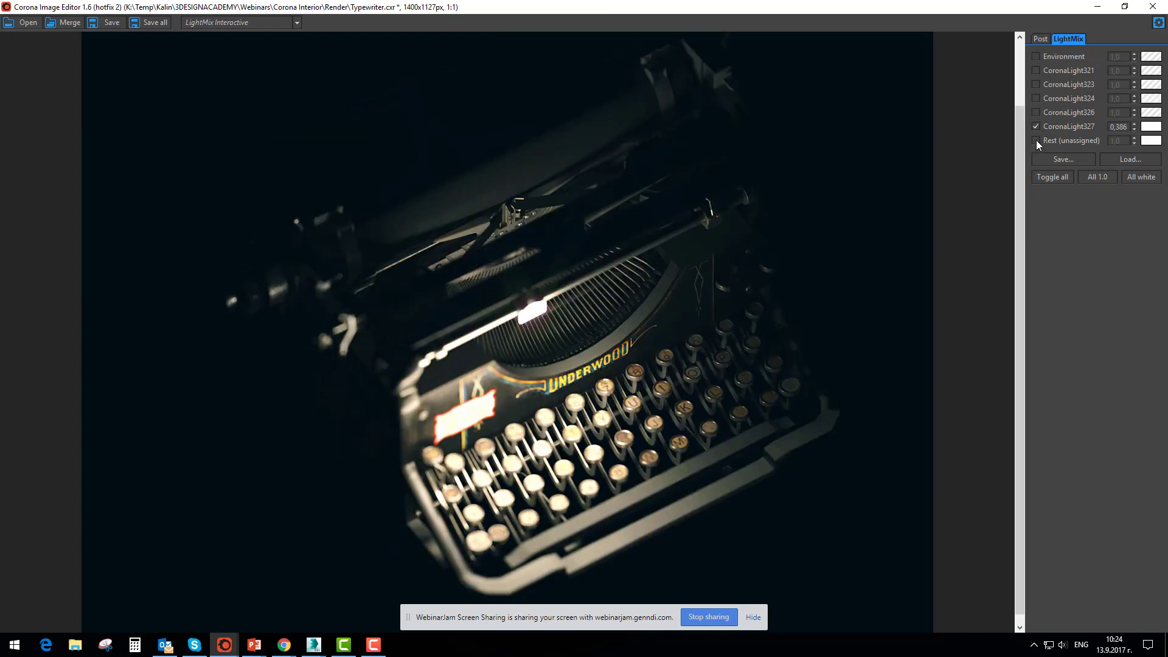
pyautogui.click(1035, 140)
pyautogui.click(1035, 84)
pyautogui.click(1037, 126)
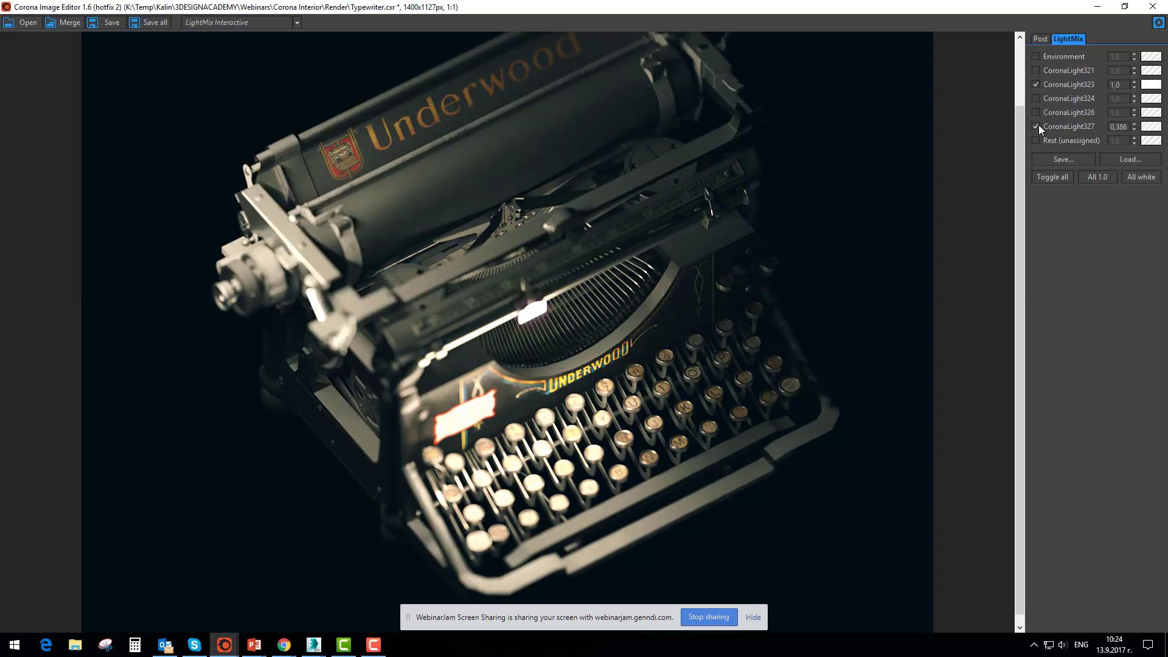
# Toggle CoronaLight323 off and on for comparison, and replace it with CoronaLight321 in the LightMix
pyautogui.click(1035, 84)
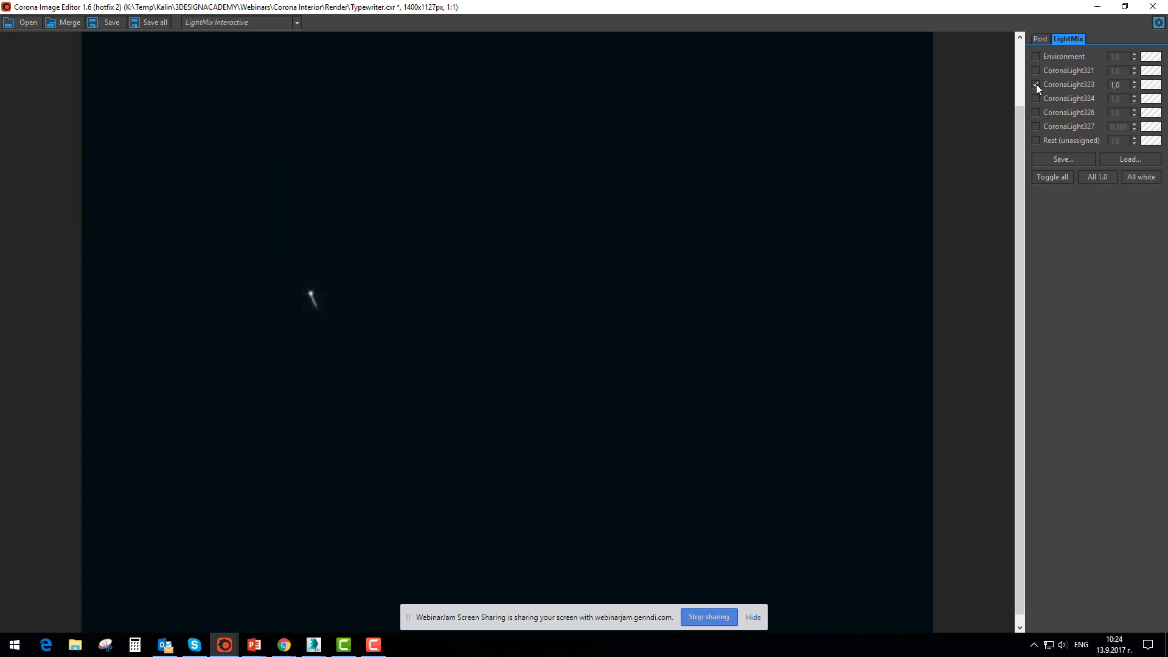
pyautogui.click(1035, 84)
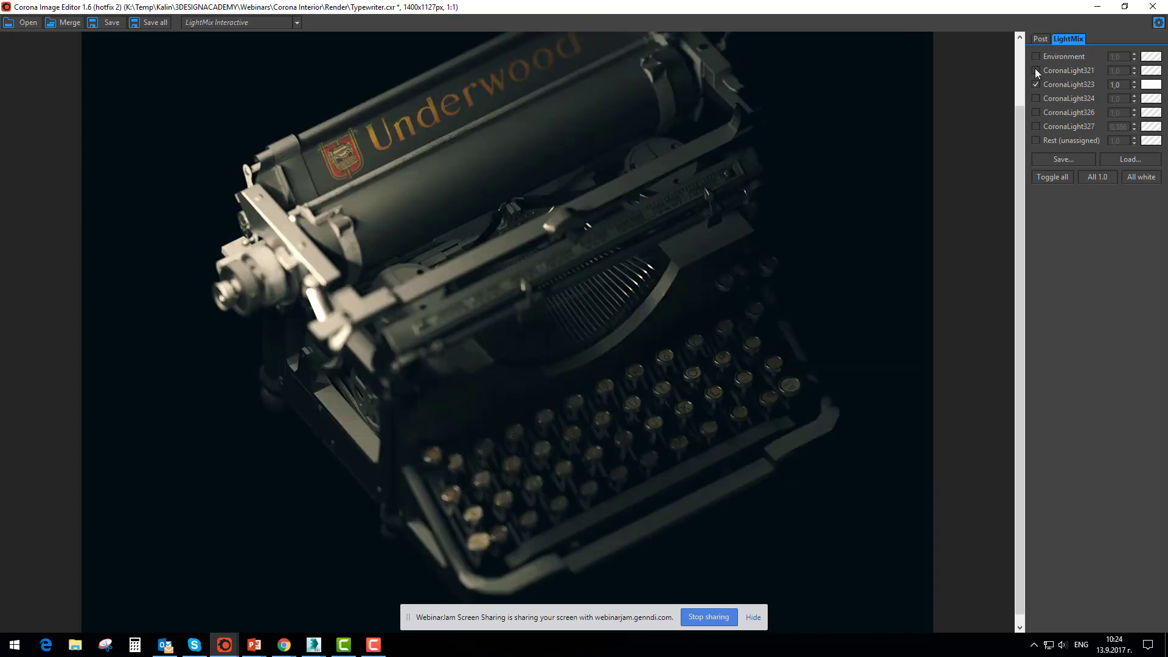
pyautogui.click(1035, 70)
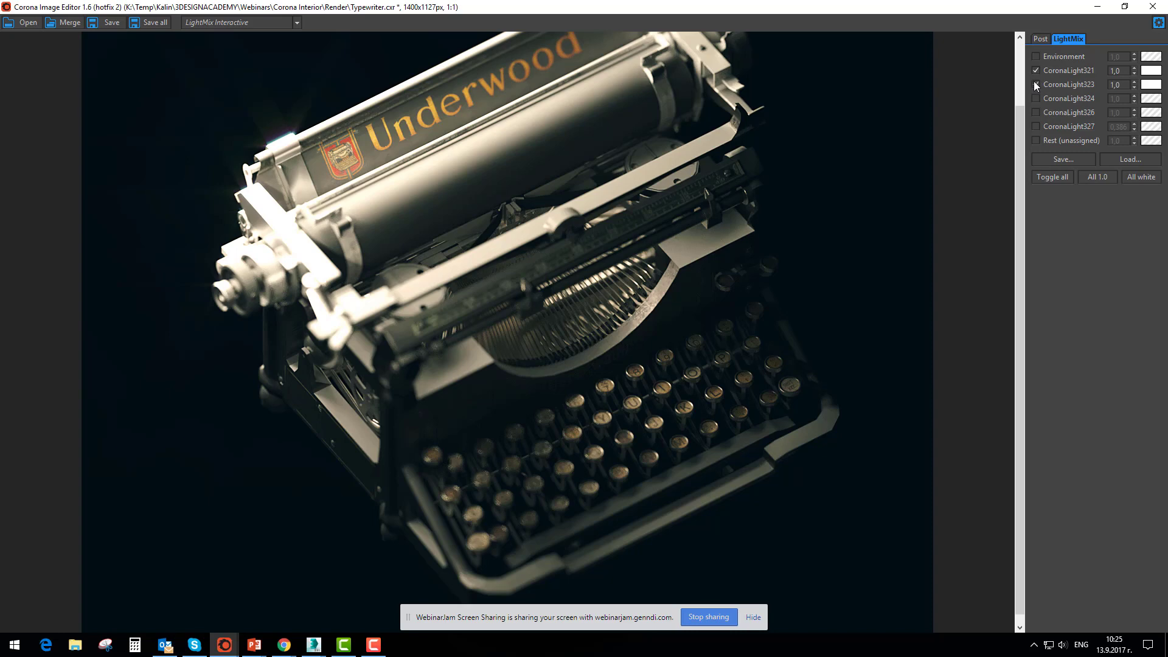
pyautogui.click(1035, 84)
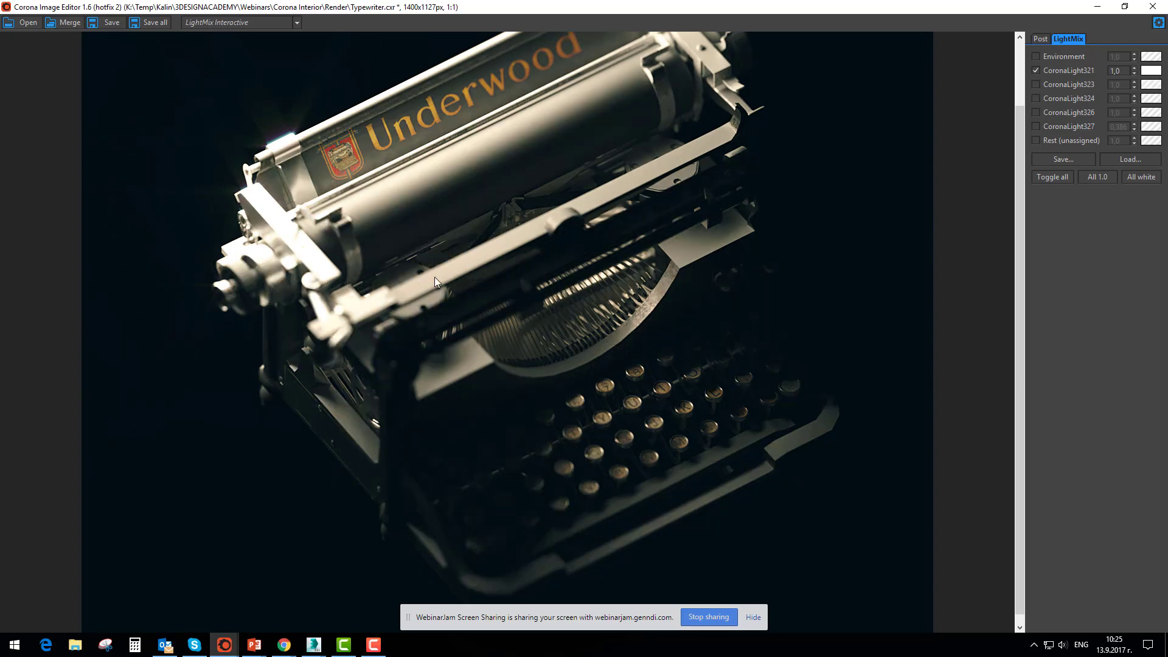
# Look over the typewriter lit by CoronaLight321, and replace that light with CoronaLight324 and CoronaLight327
pyautogui.scroll(1, 331, 297)
pyautogui.scroll(-1, 339, 337)
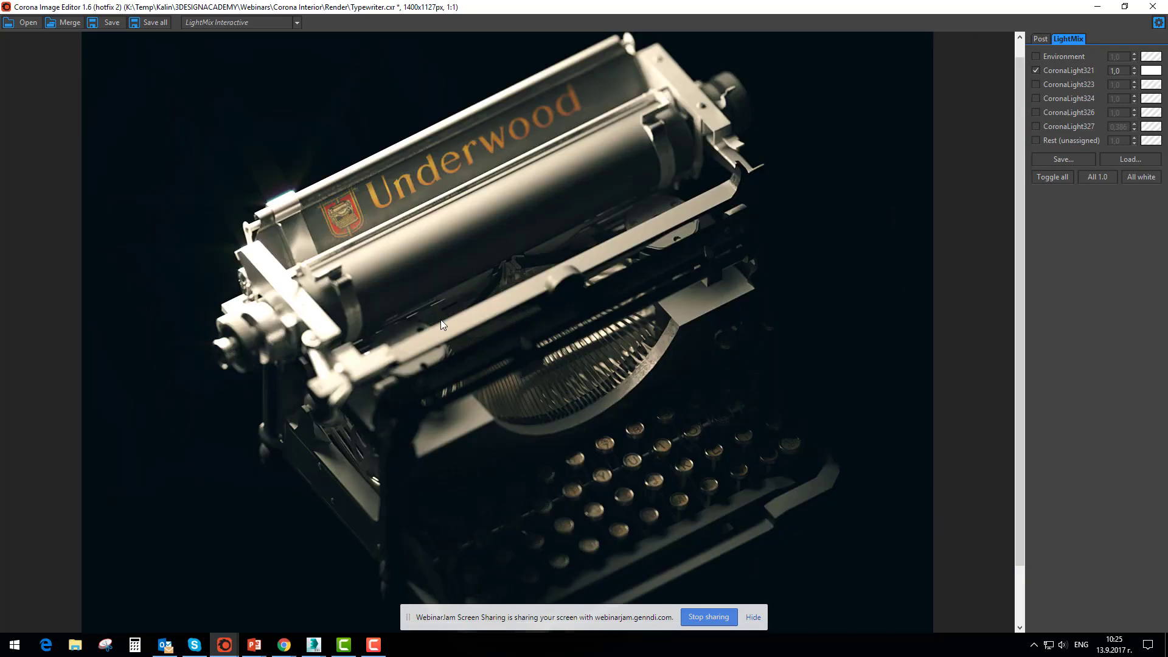
pyautogui.click(1035, 70)
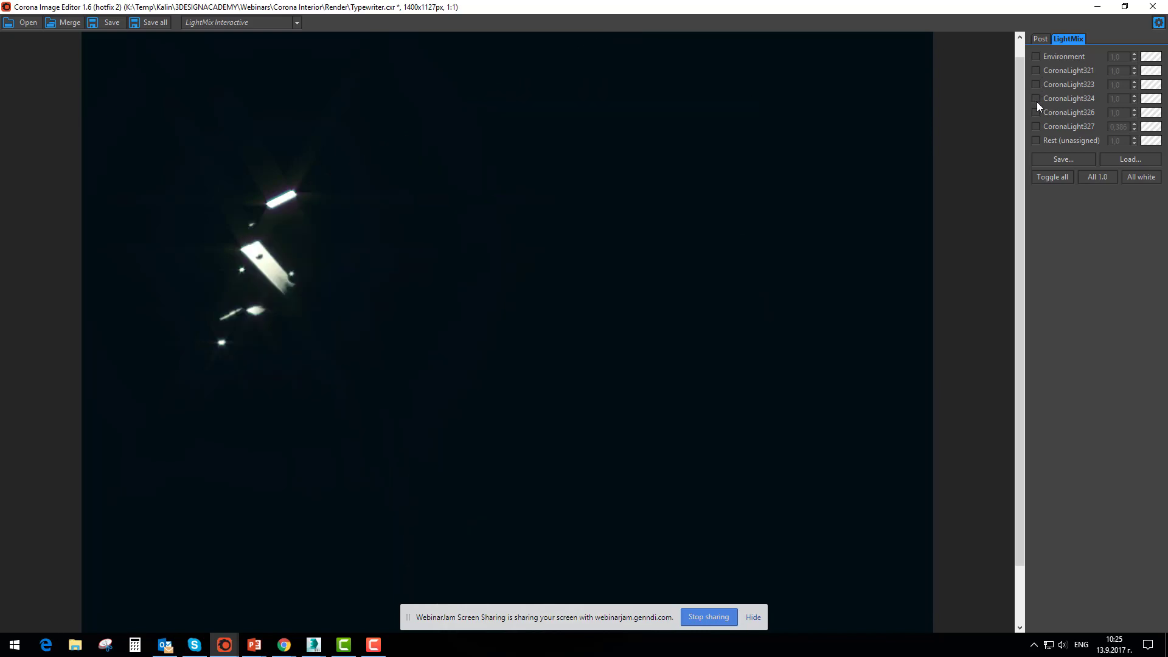
pyautogui.click(1035, 99)
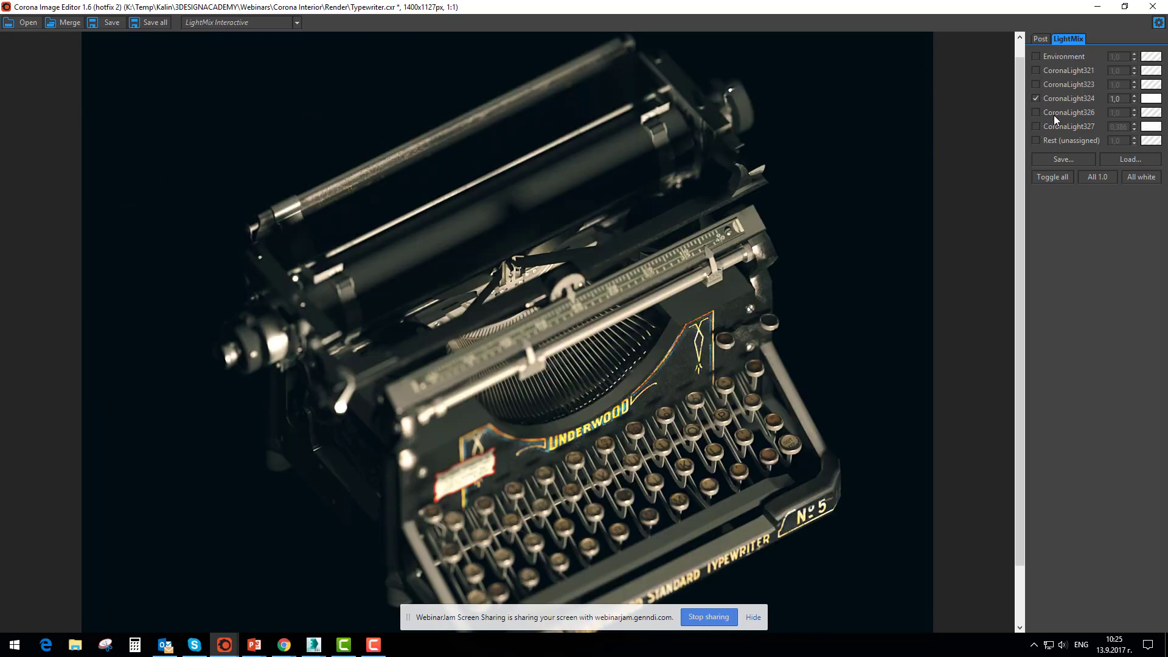
pyautogui.click(1055, 126)
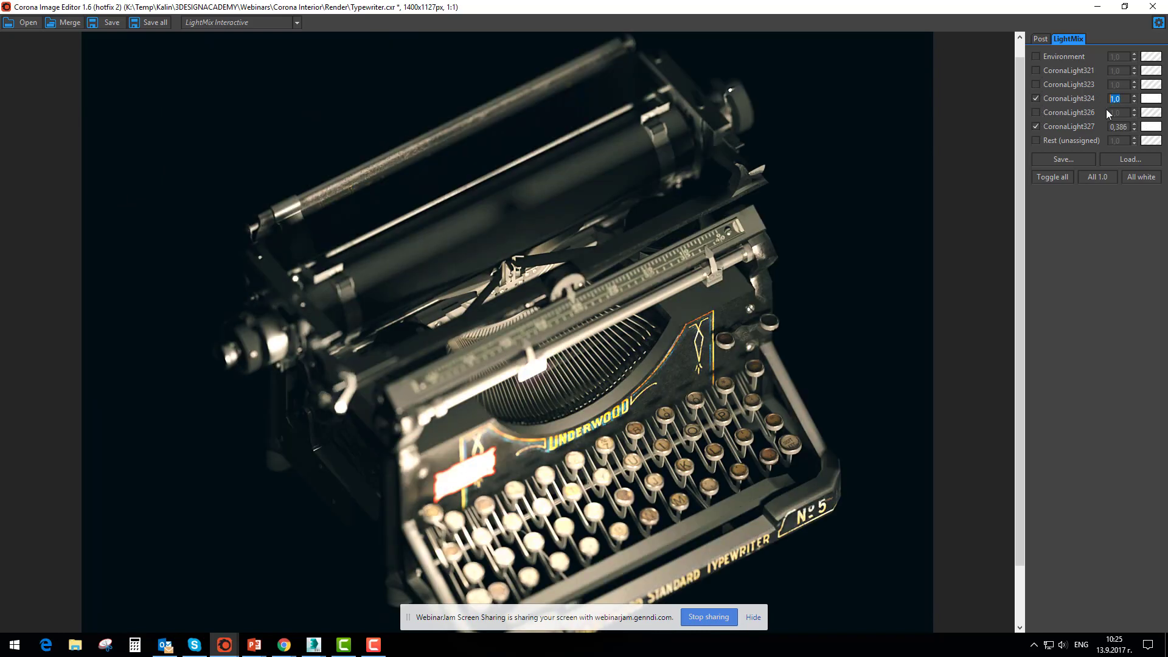
# Set CoronaLight324 to intensity 4 and an orange color of about 1901 K, and turn off CoronaLight327
pyautogui.write('4')
pyautogui.press('Return')
pyautogui.click(1150, 99)
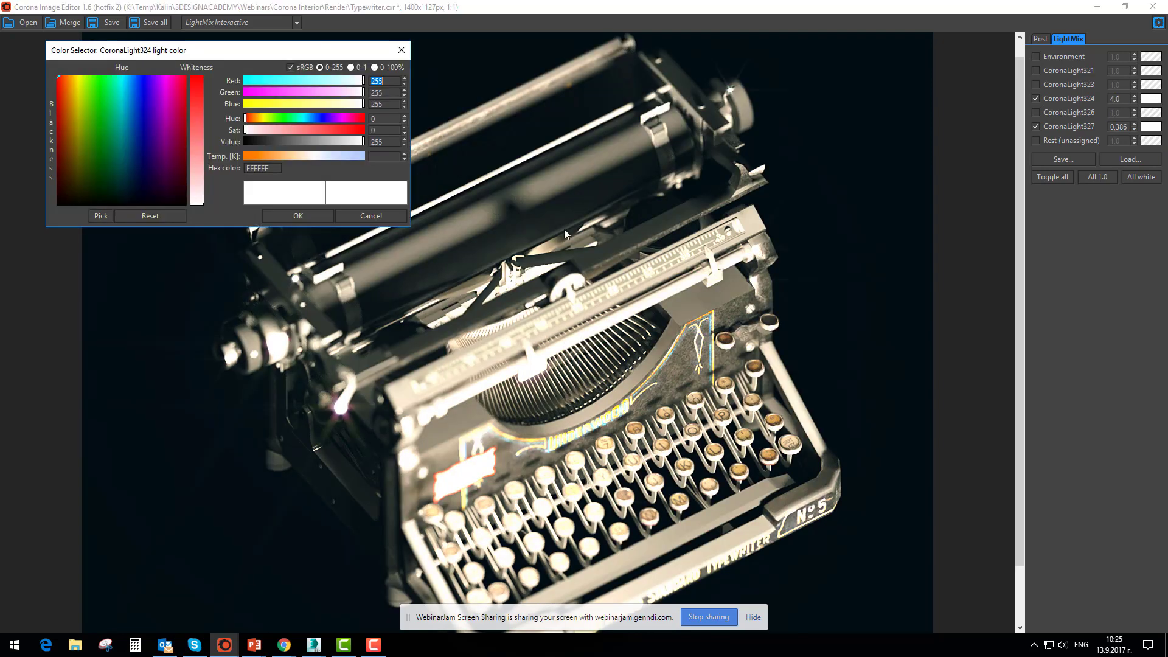
pyautogui.click(269, 156)
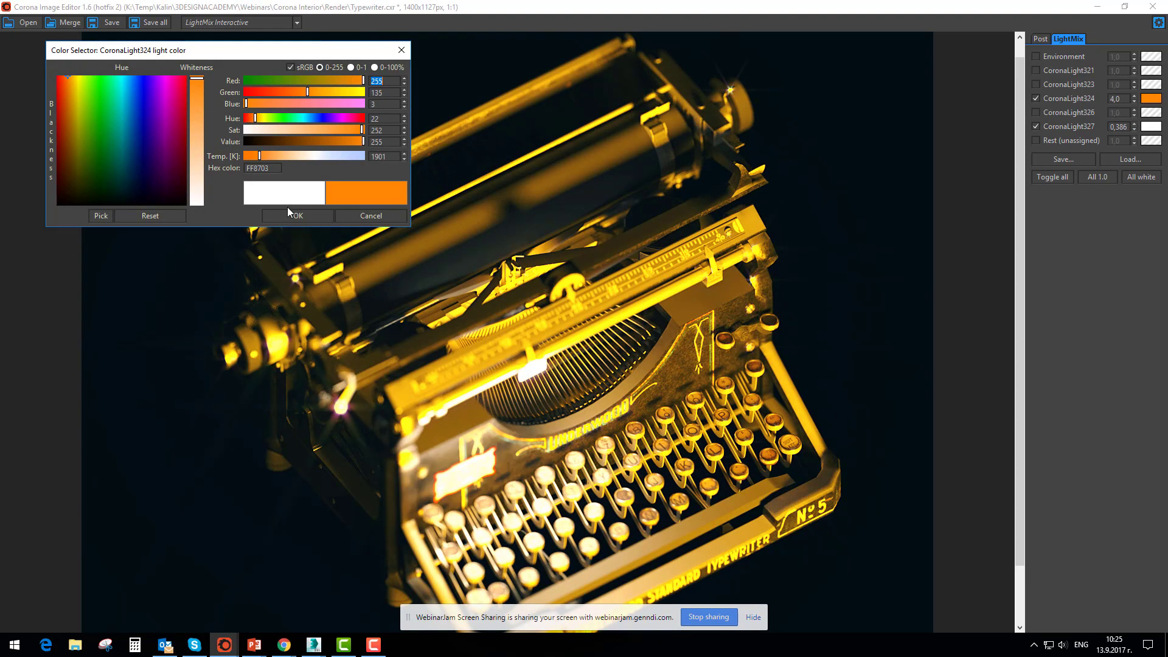
pyautogui.click(290, 212)
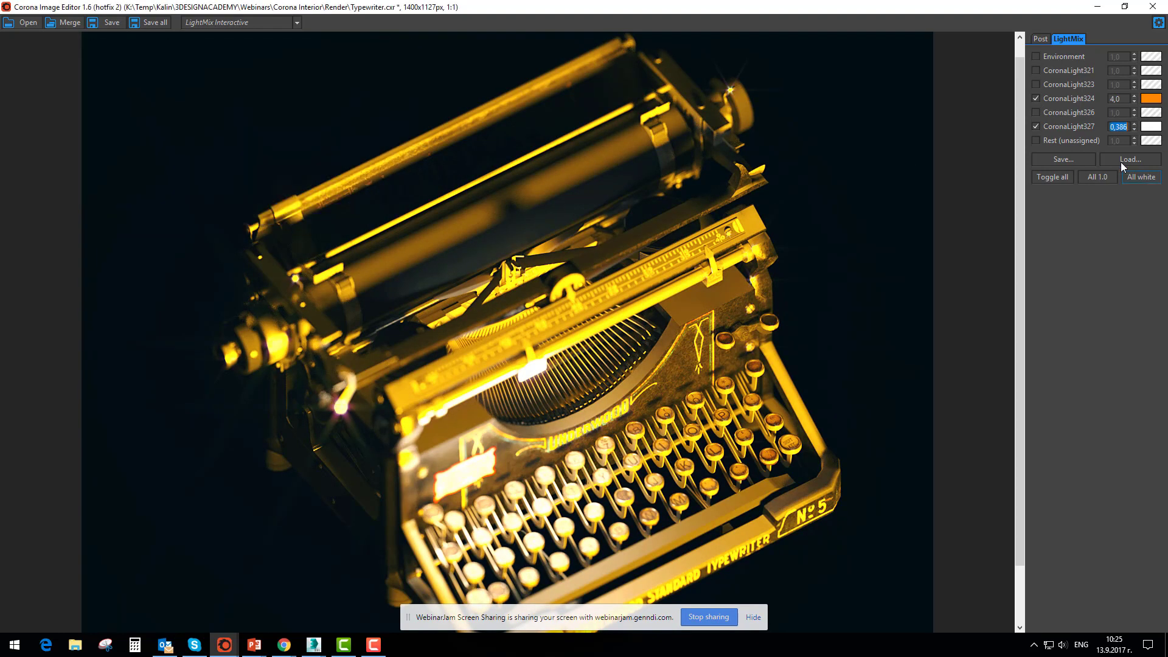
pyautogui.click(1036, 127)
# Disable the LUT and the Bloom and Glare effects in the post-processing settings, with both sections expanded
pyautogui.click(1040, 38)
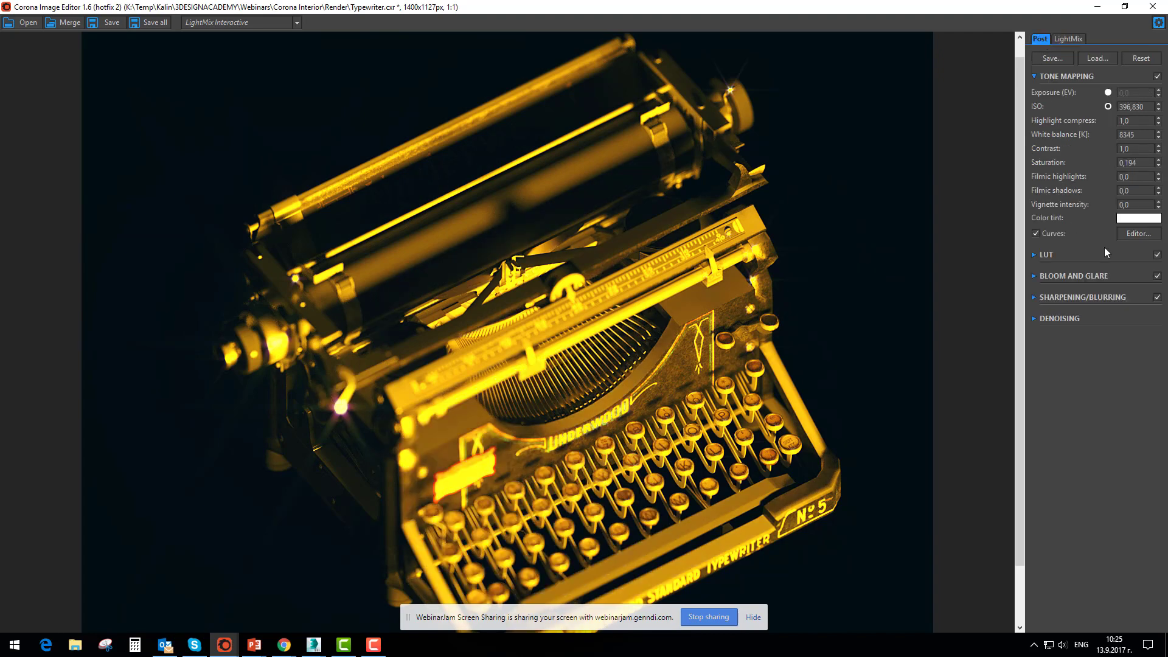
pyautogui.click(1033, 255)
pyautogui.click(1157, 254)
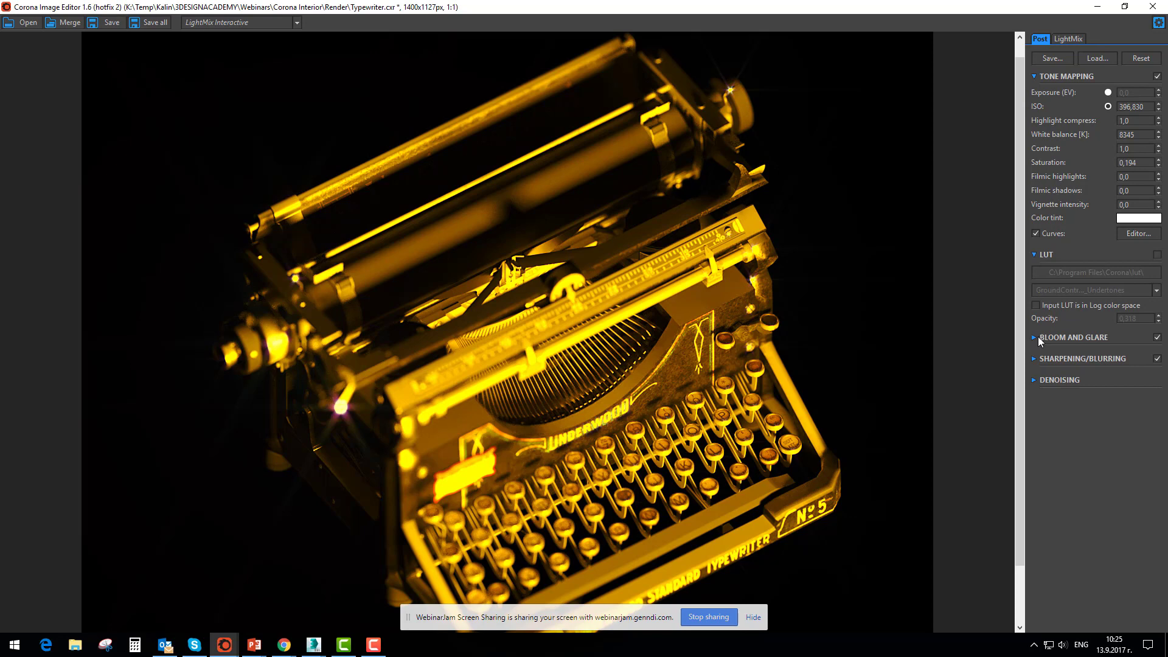
pyautogui.click(1156, 337)
pyautogui.click(1033, 337)
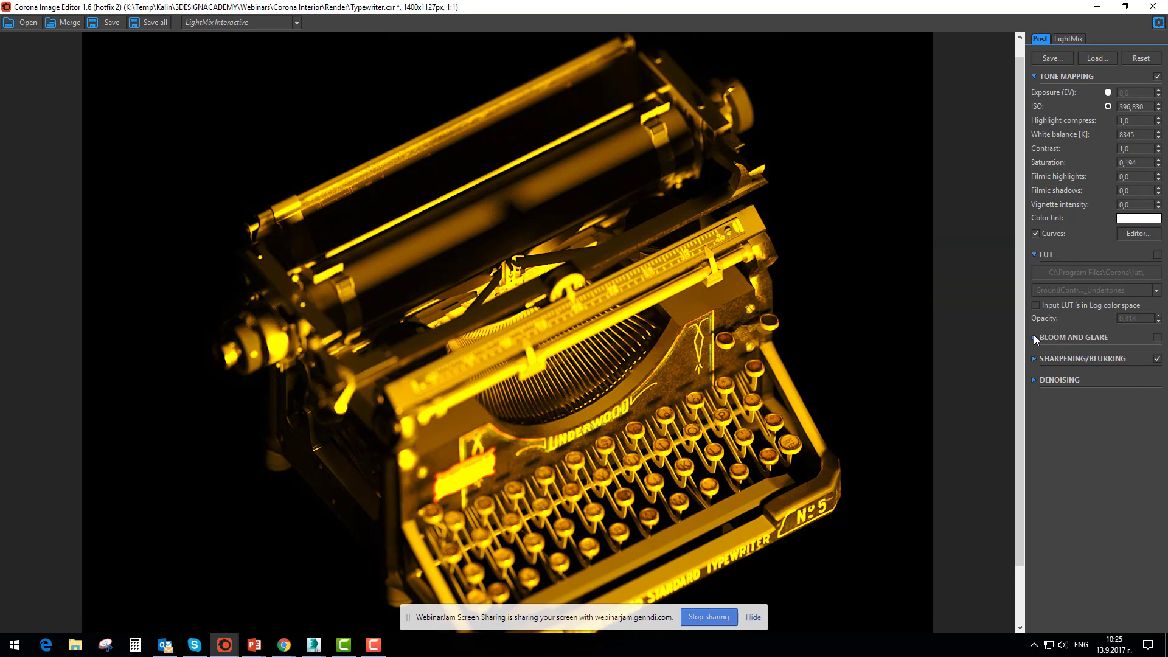
# Enable the LUT and choose the Adanmq_Agf...r_HDC_200+ preset from the Corona lut folder
pyautogui.click(1156, 254)
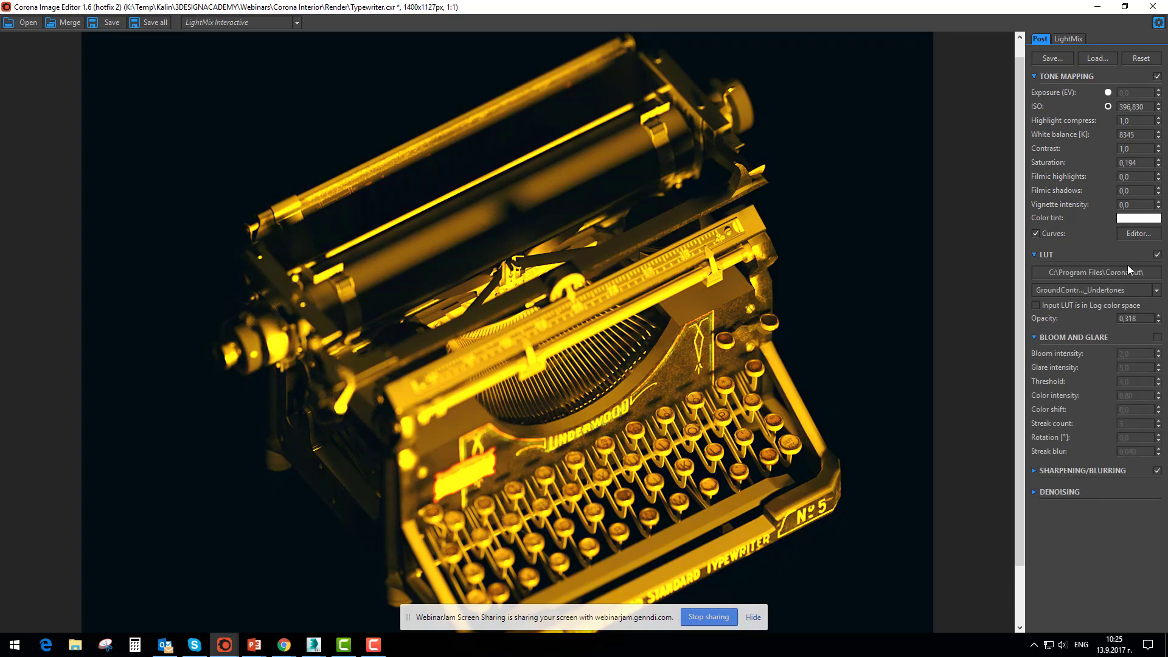
pyautogui.click(1071, 273)
pyautogui.click(1153, 9)
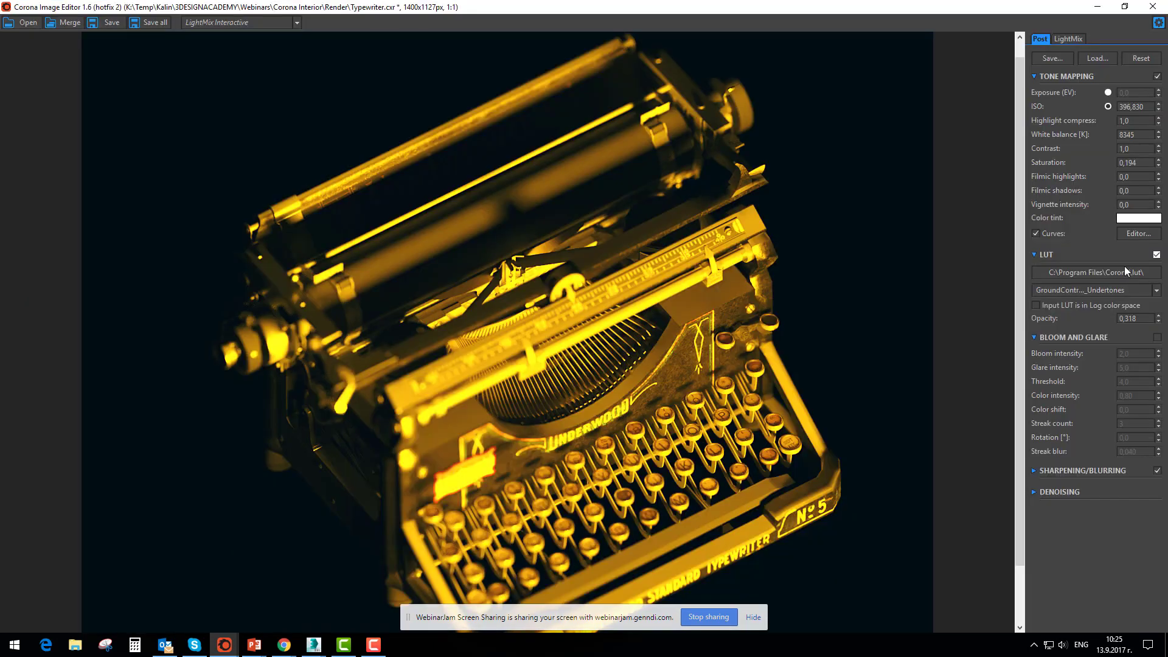
pyautogui.click(1079, 290)
pyautogui.click(1076, 366)
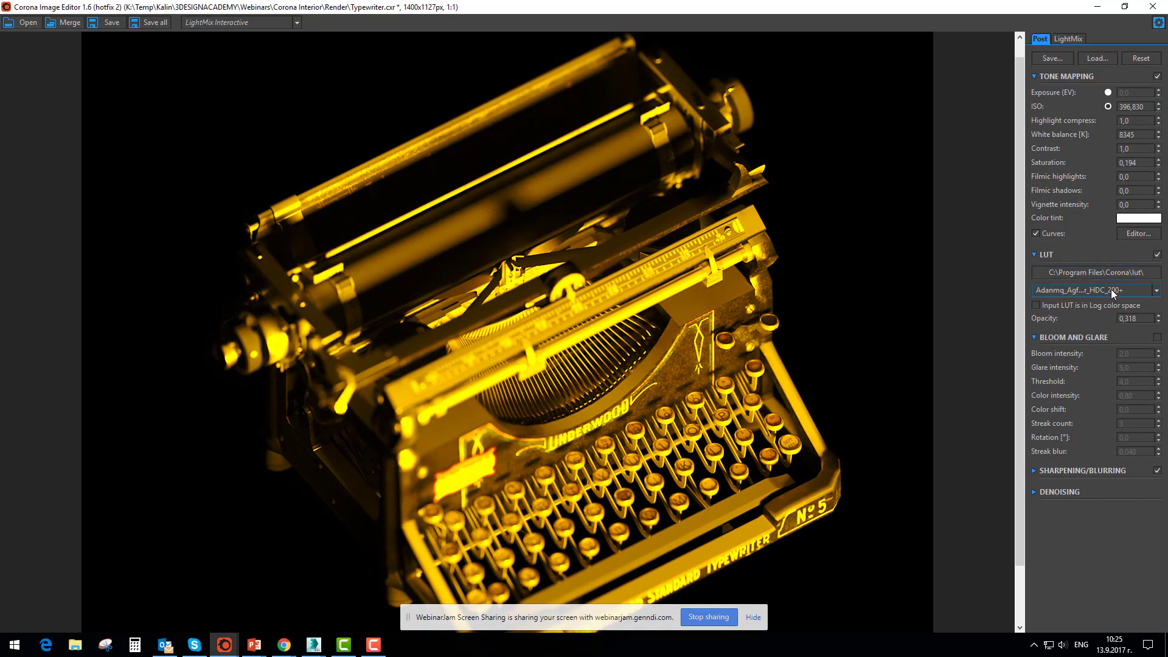
# Return to the LightMix and light the typewriter with CoronaLight321 instead of the orange CoronaLight324
pyautogui.click(1064, 39)
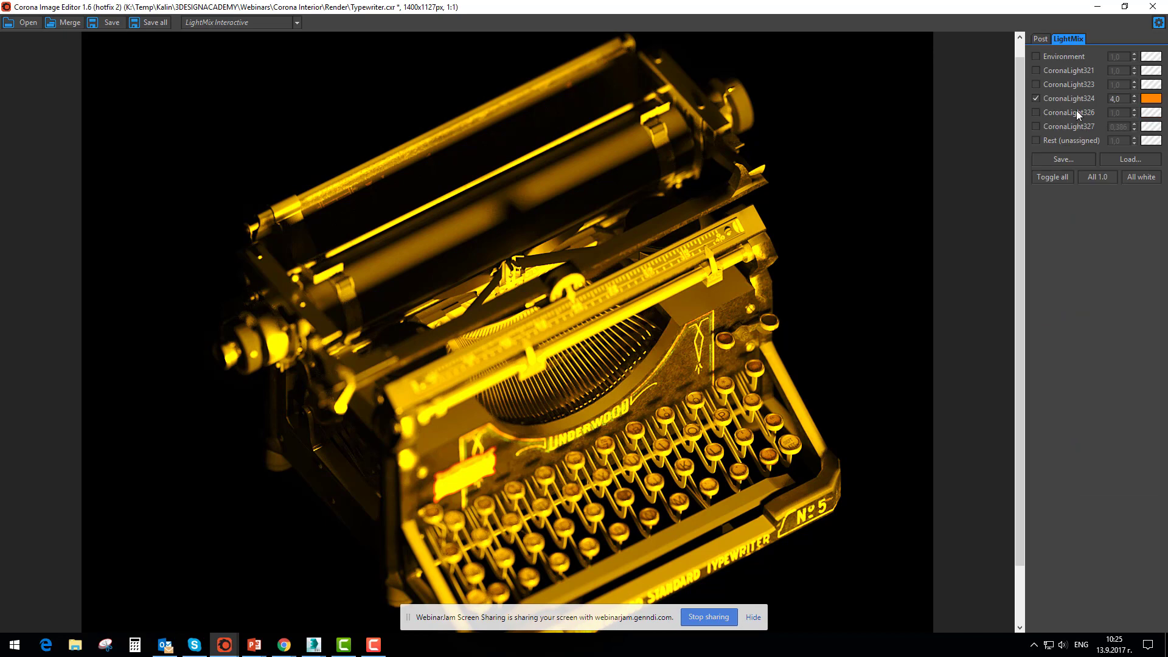
pyautogui.click(1034, 98)
pyautogui.click(1037, 71)
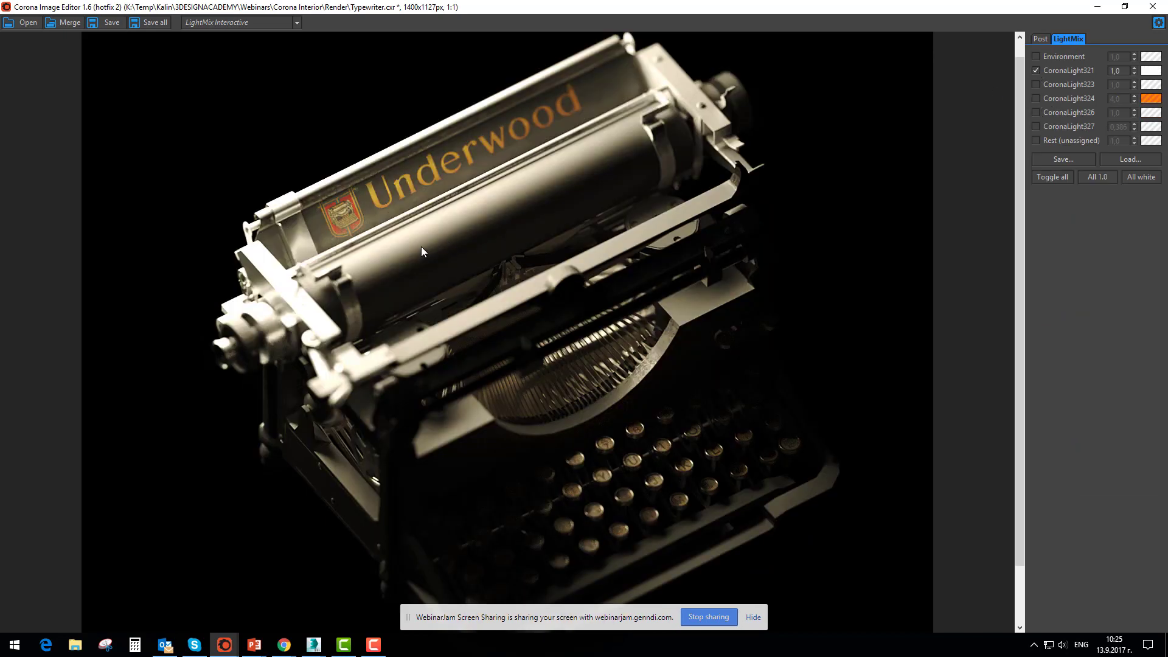
# Switch to the Corona Image Editor window holding BMW.cxr, show its LightMix settings, and examine the car at 1:1
pyautogui.click(225, 645)
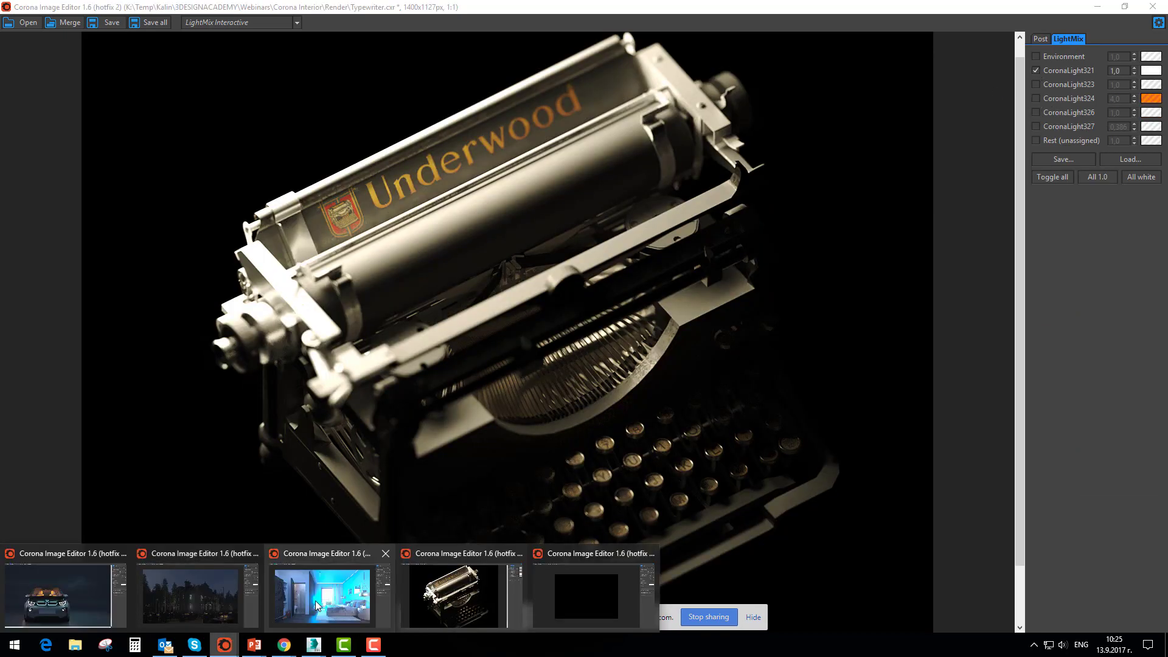
pyautogui.click(104, 594)
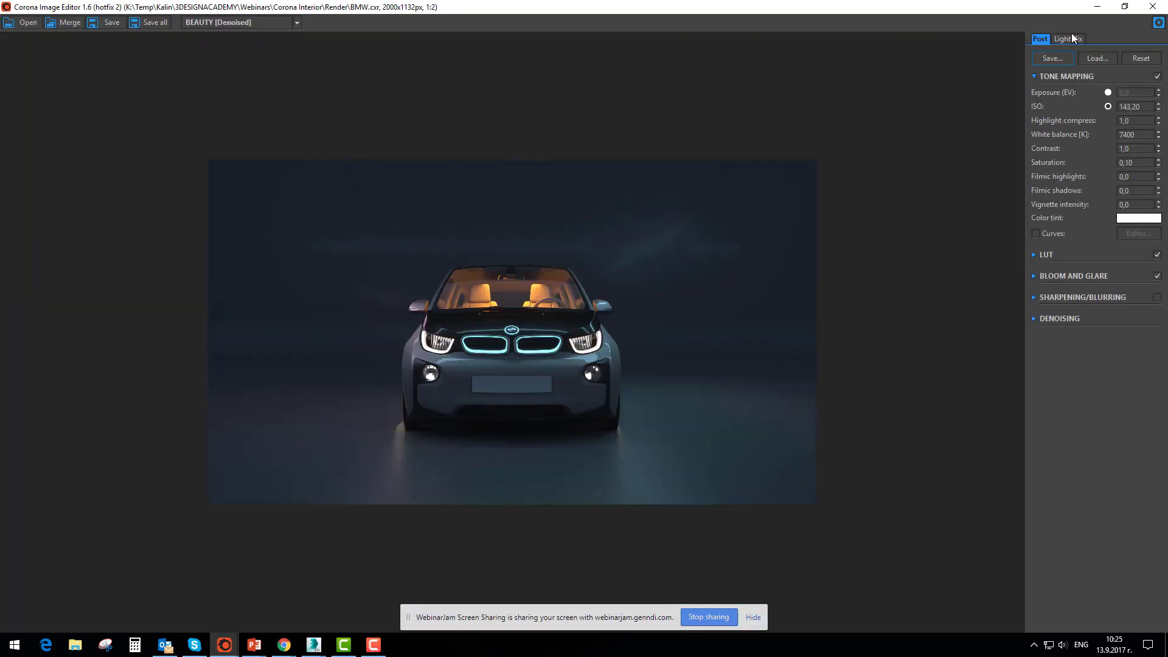
pyautogui.click(1067, 39)
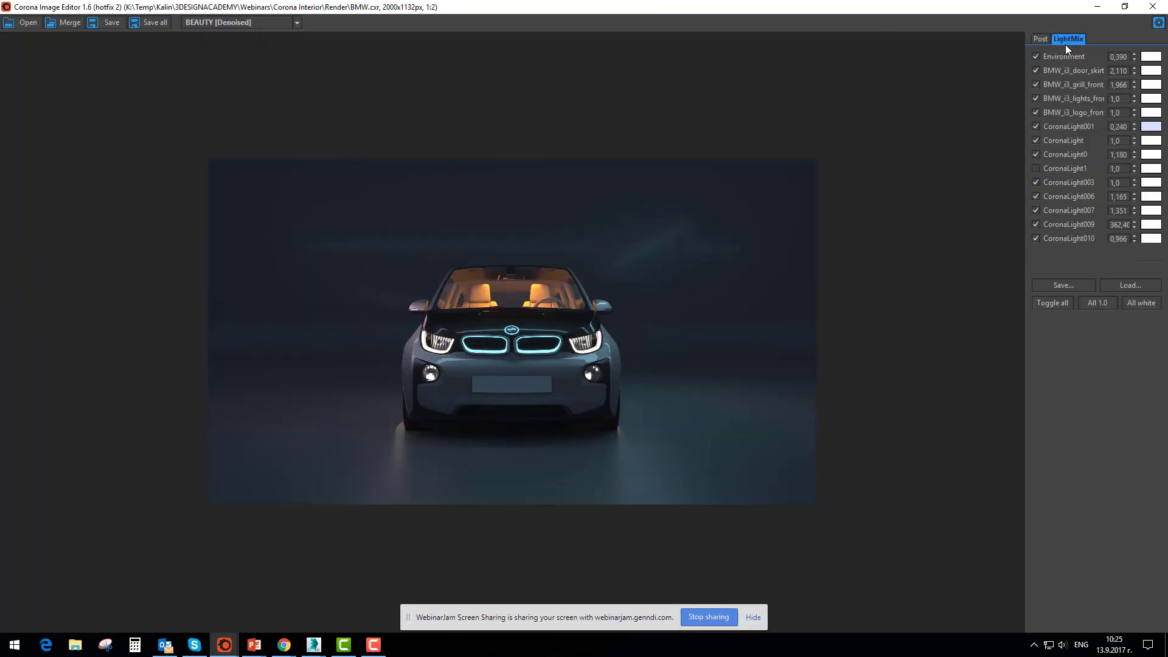
pyautogui.scroll(-1, 494, 384)
pyautogui.scroll(1, 520, 356)
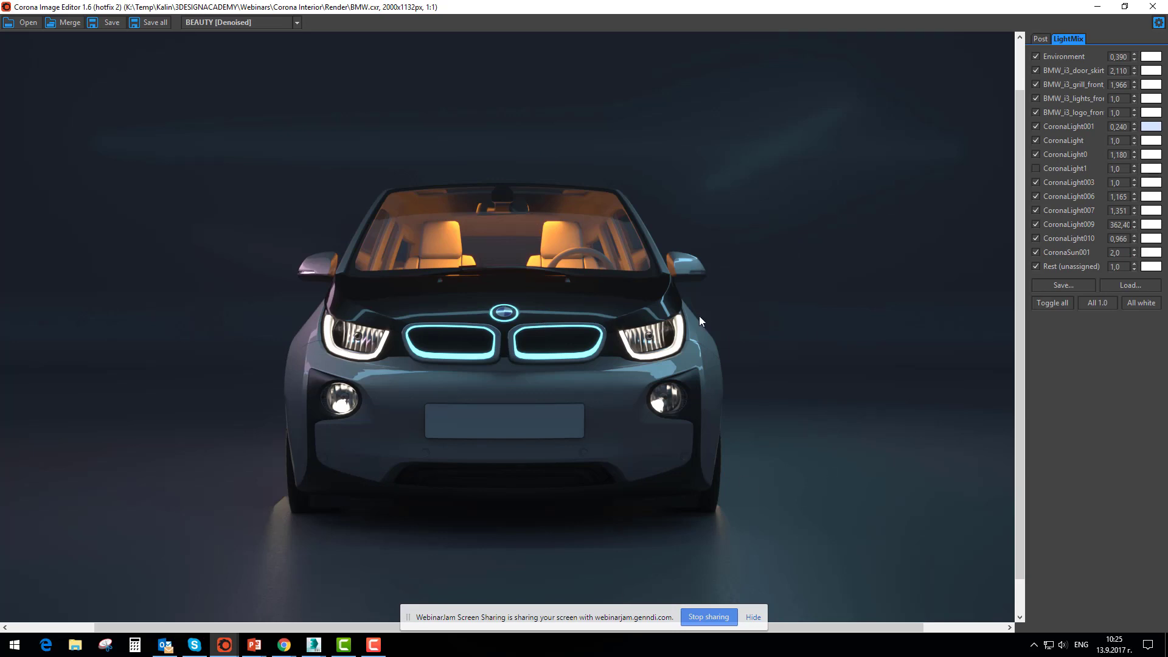
# Turn off all lights in the BMW LightMix and disable the LUT in the post-processing settings
pyautogui.click(1057, 302)
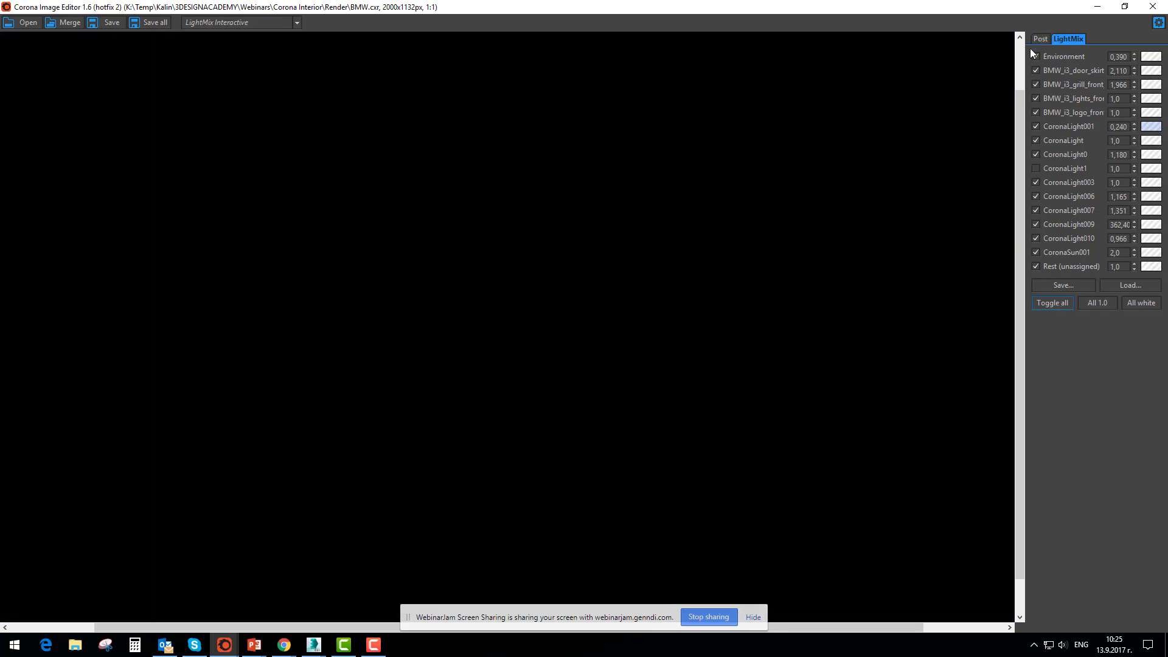
pyautogui.click(1039, 38)
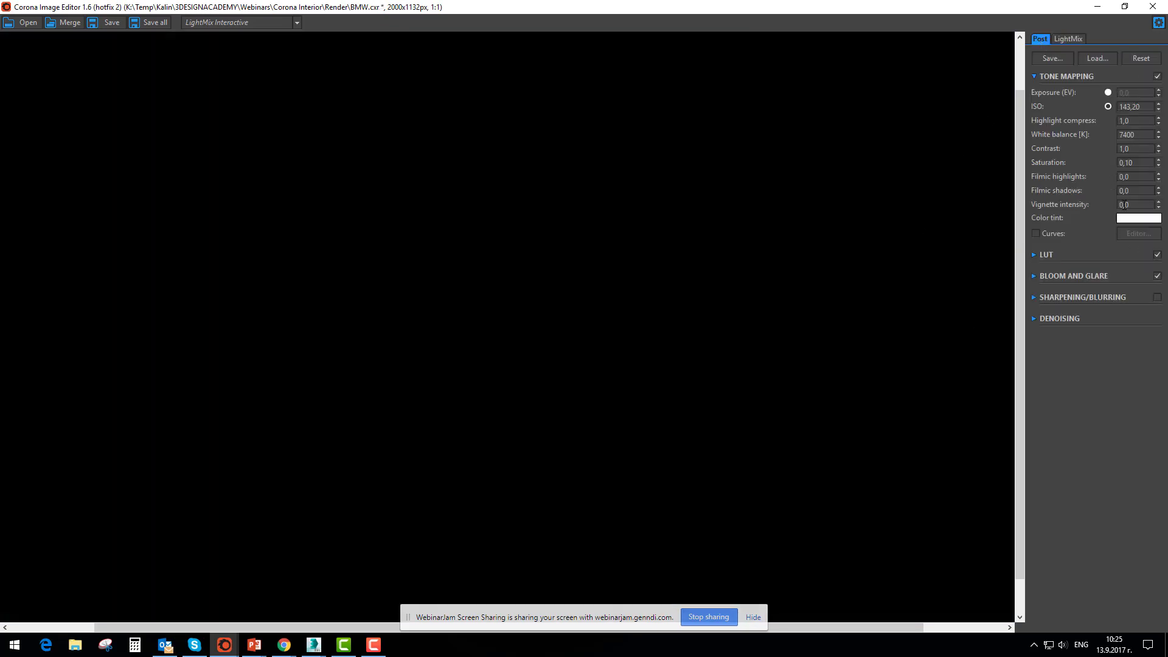
pyautogui.click(1157, 255)
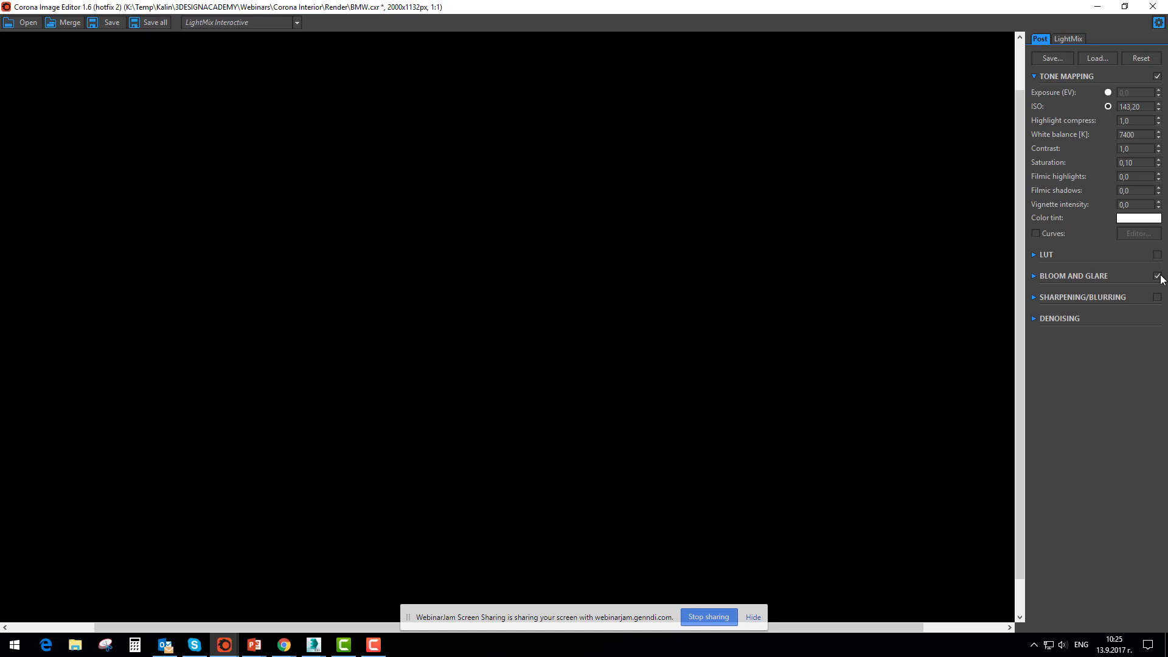
# Enable the BMW_i3_lights and BMW_i3_logo lights together with CoronaLight, CoronaLight003 and CoronaLight007 in the LightMix
pyautogui.click(1068, 38)
pyautogui.click(1036, 98)
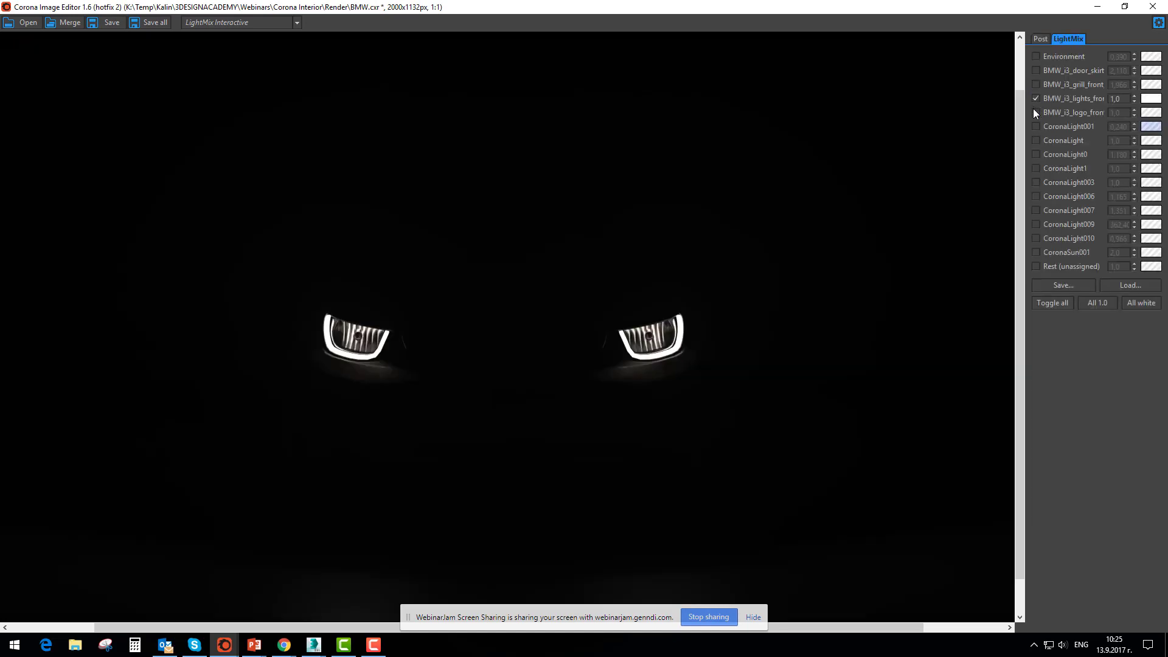
pyautogui.click(1035, 113)
pyautogui.click(1035, 140)
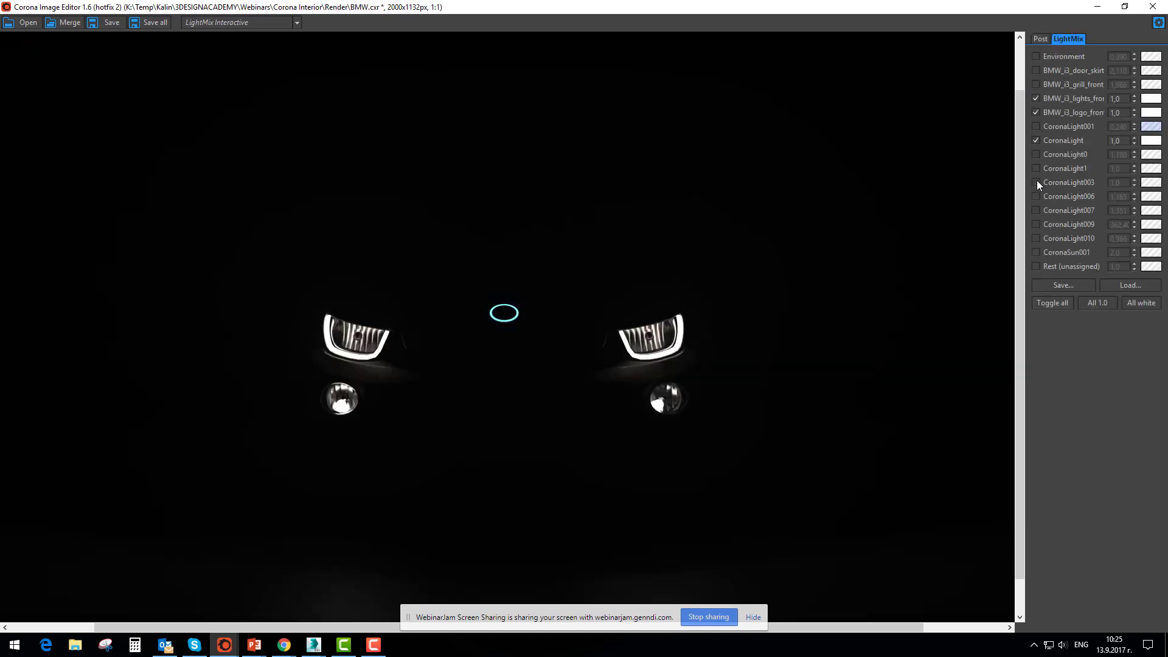
pyautogui.click(1036, 183)
pyautogui.click(1036, 210)
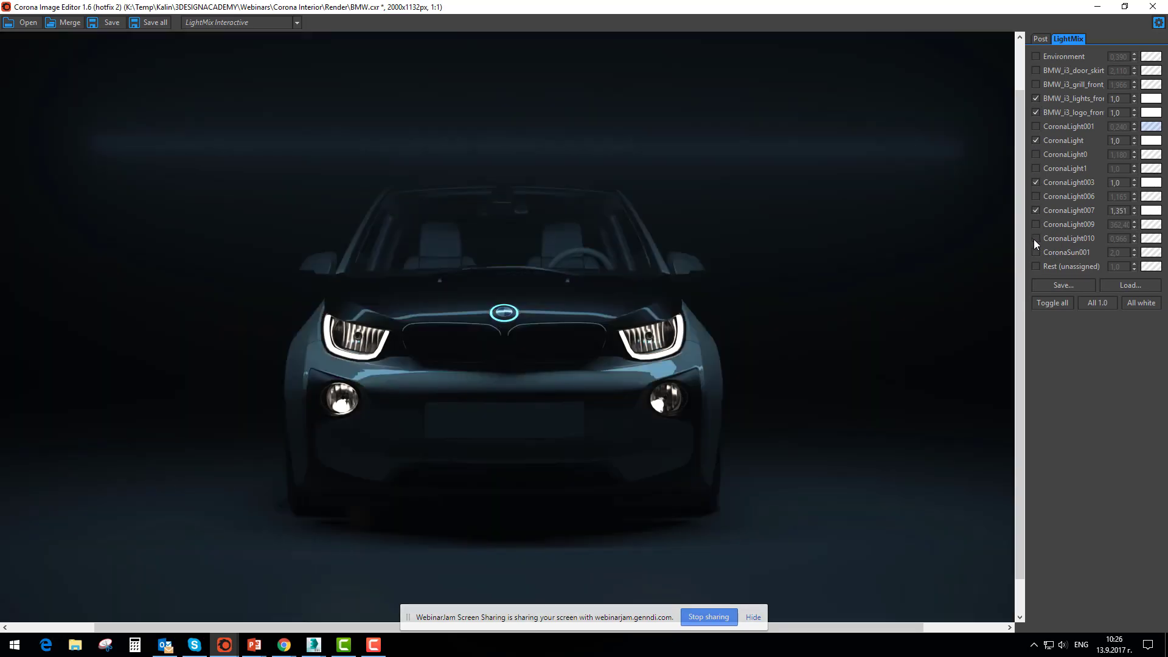
# Preview CoronaLight010 on and off, and add the BMW_i3_grill light to the mix
pyautogui.click(1035, 238)
pyautogui.click(1035, 239)
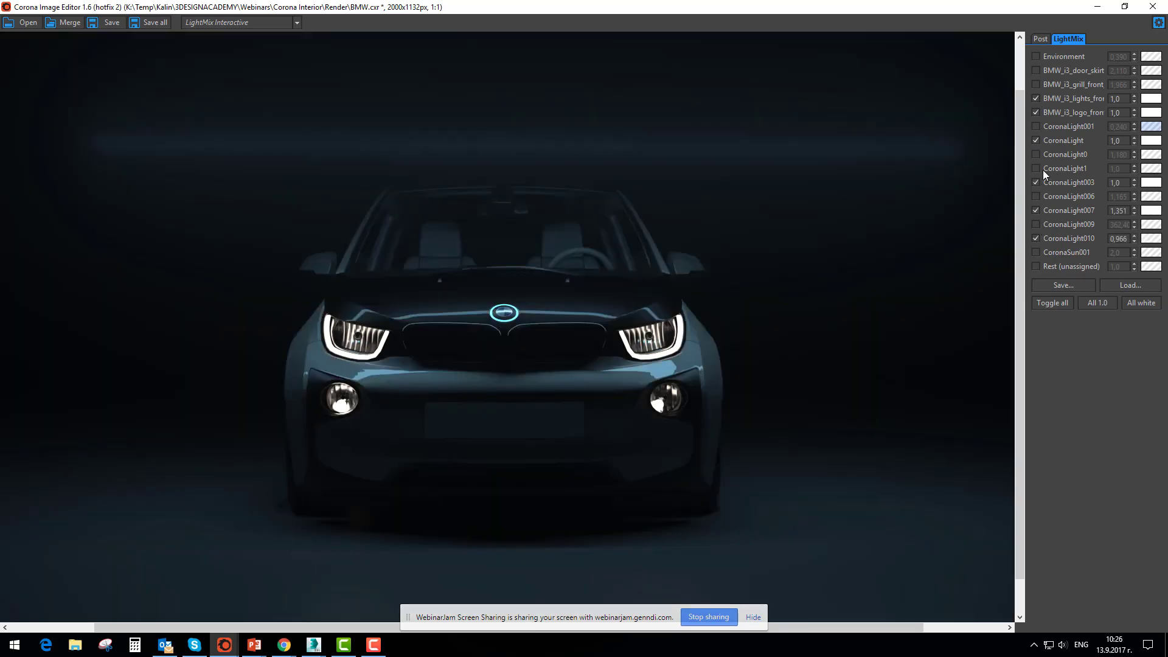
pyautogui.click(1037, 83)
pyautogui.click(1036, 83)
pyautogui.click(1035, 83)
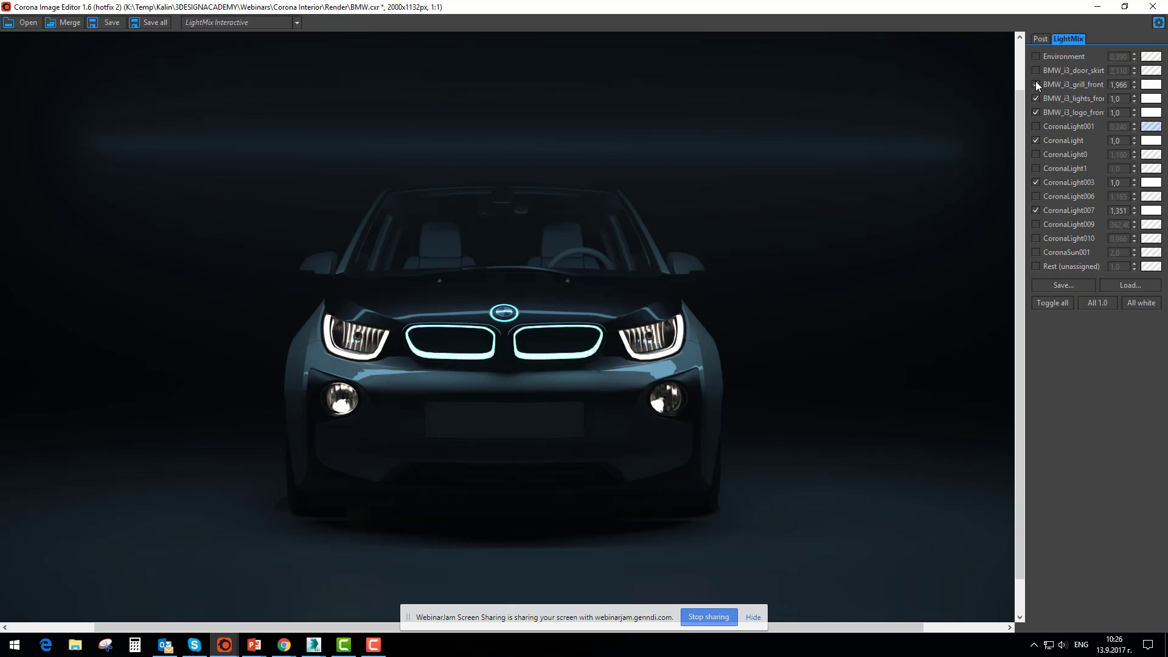
# Preview the BMW_i3_door_skirt light and CoronaLight009, turning each on and off again
pyautogui.click(1037, 69)
pyautogui.click(1037, 69)
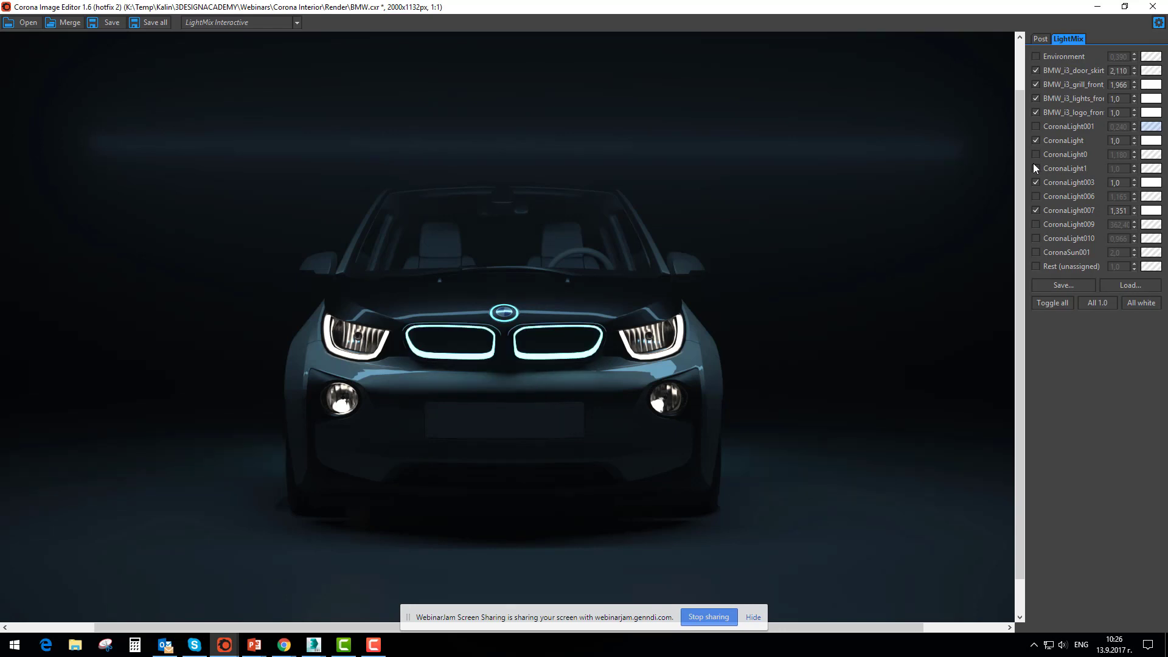
pyautogui.click(1037, 223)
pyautogui.click(1036, 224)
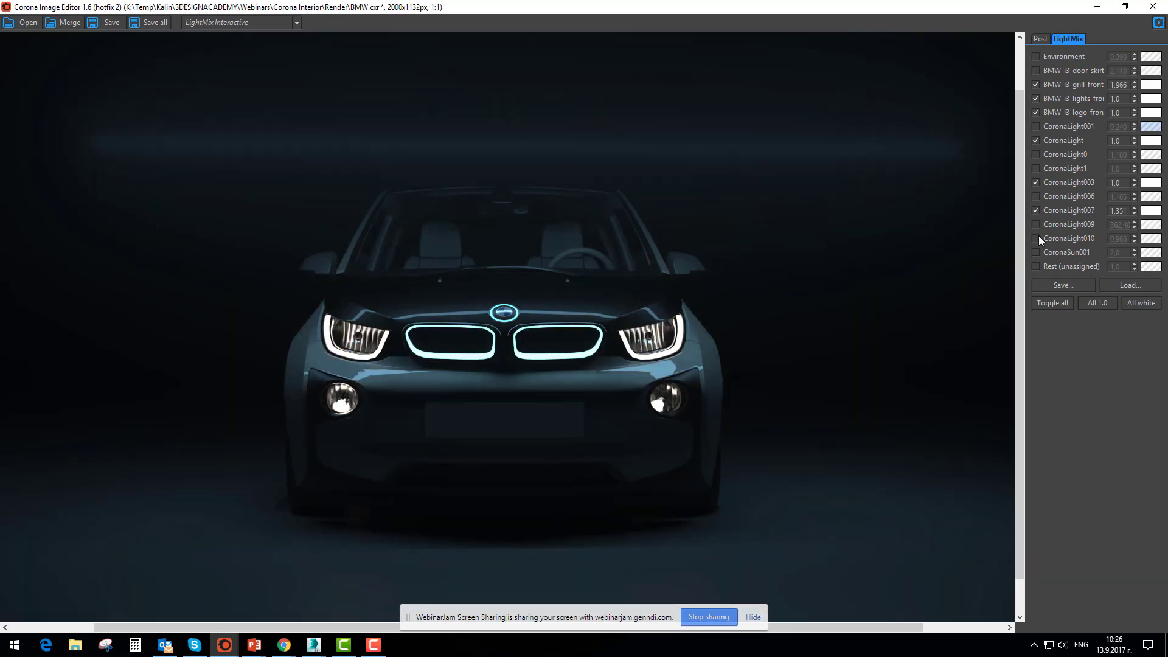
# Enable CoronaSun001 and turn off CoronaLight007, CoronaLight, BMW_i3_logo and BMW_i3_lights in the BMW LightMix
pyautogui.click(1036, 252)
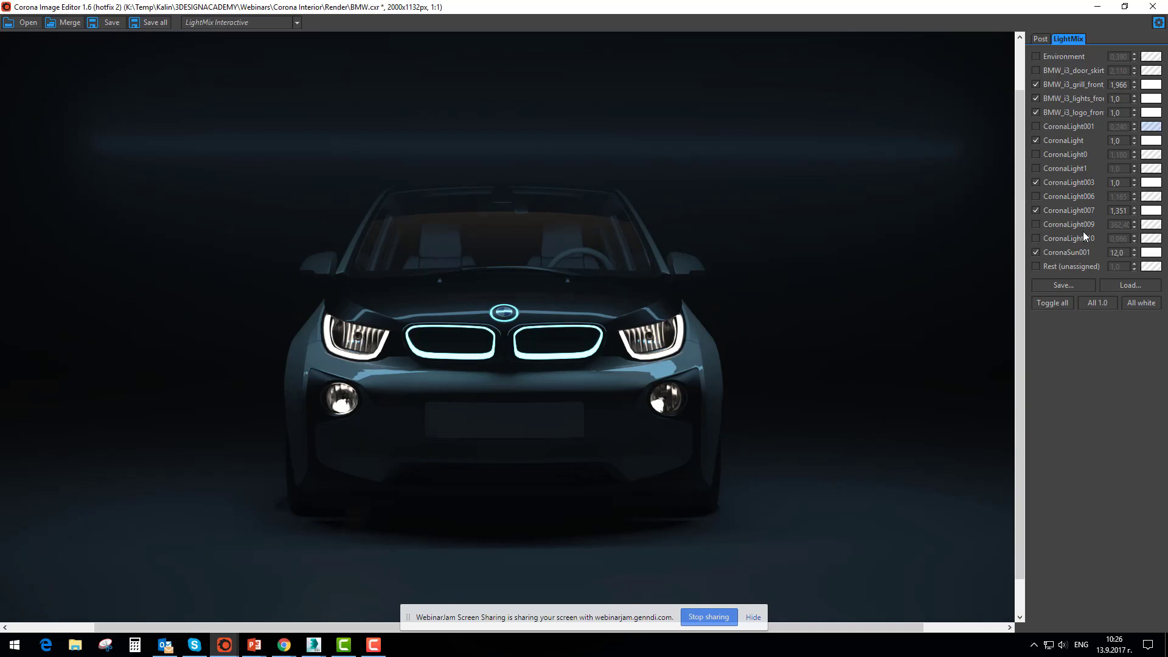
pyautogui.click(1036, 209)
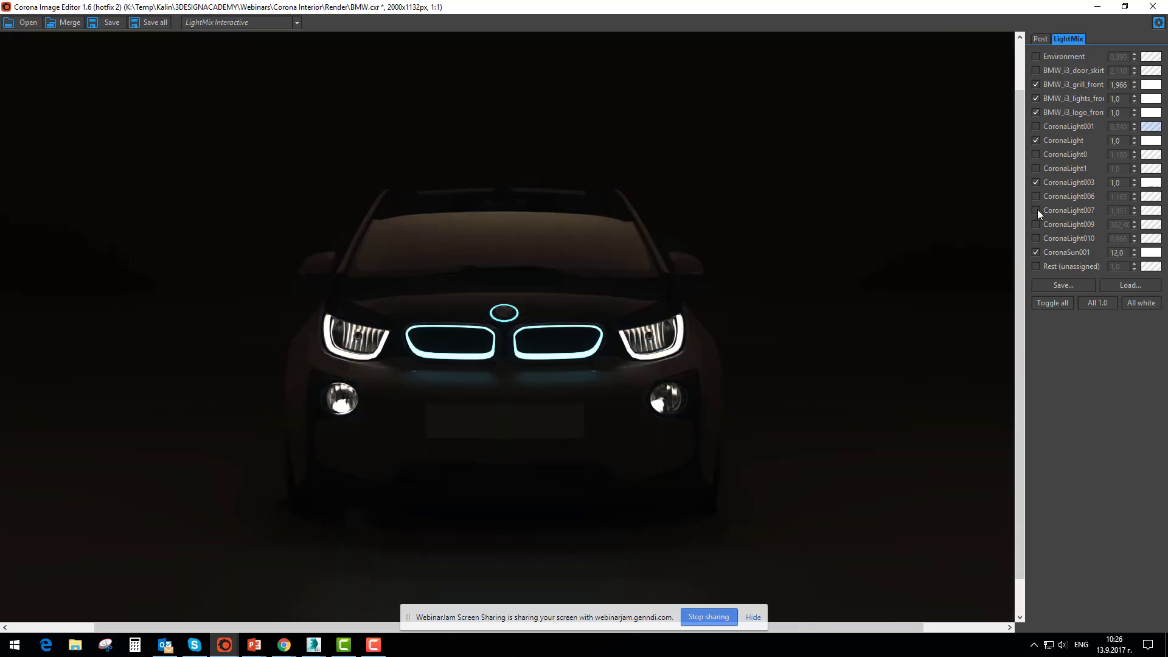
pyautogui.click(1035, 183)
pyautogui.click(1035, 182)
pyautogui.click(1035, 139)
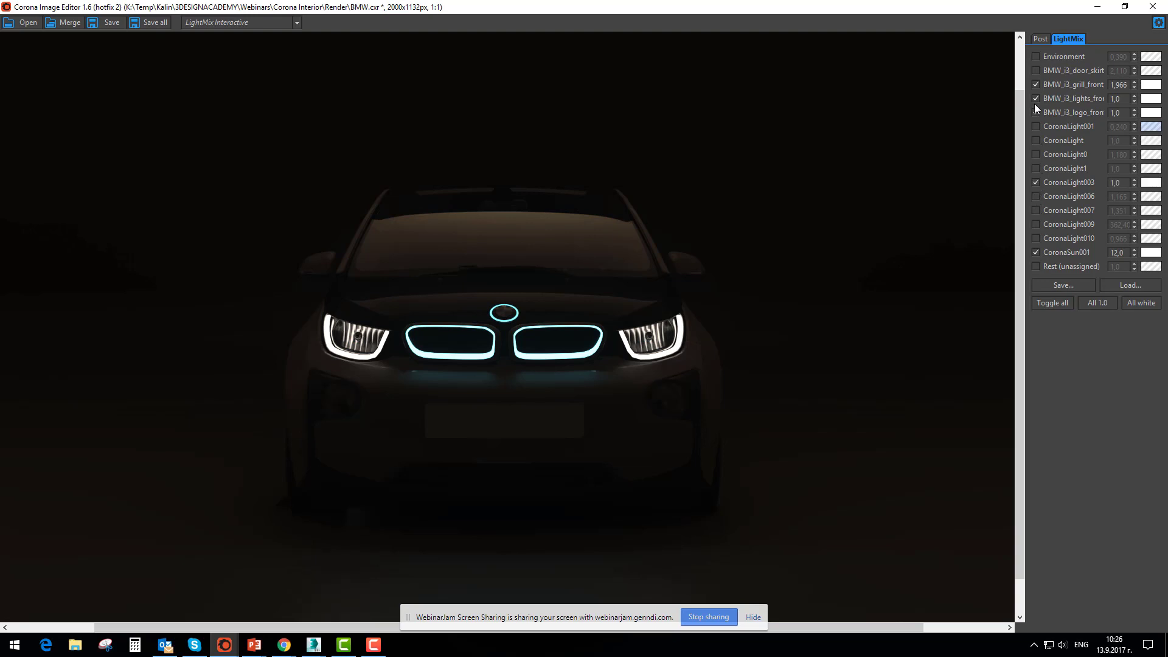
pyautogui.click(1035, 110)
pyautogui.click(1037, 97)
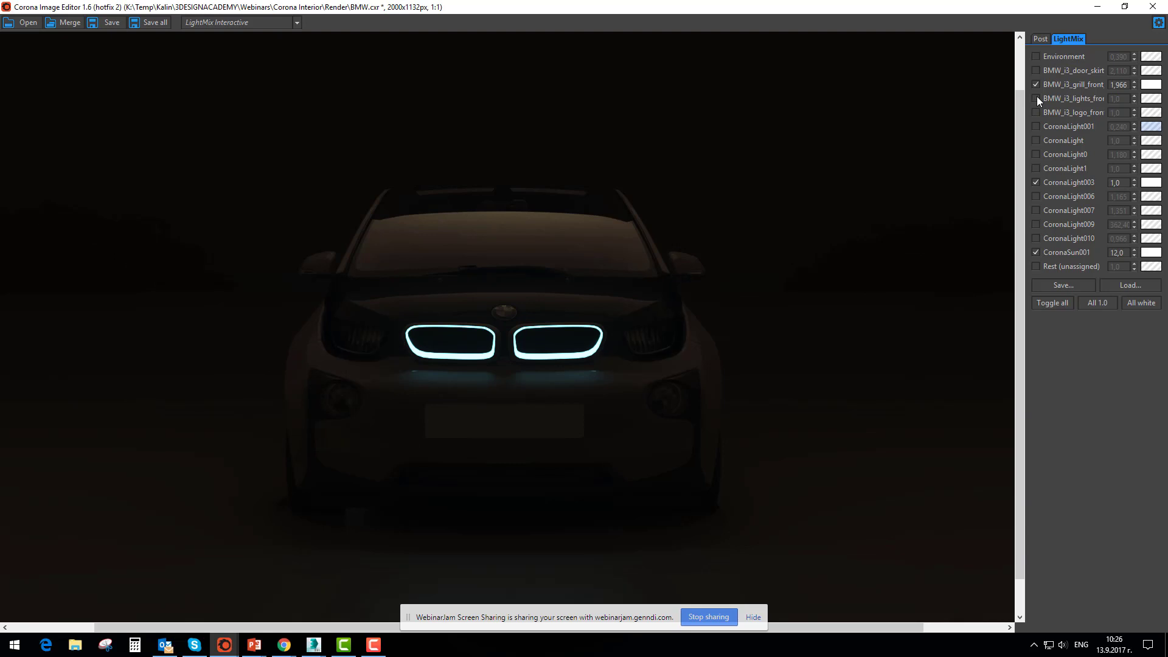
# Preview the BMW_i3_grill light off and on, and enable BMW_i3_door_skirt, CoronaLight009 and CoronaLight007
pyautogui.click(1036, 85)
pyautogui.click(1036, 85)
pyautogui.click(1036, 71)
pyautogui.click(1036, 225)
pyautogui.click(1036, 210)
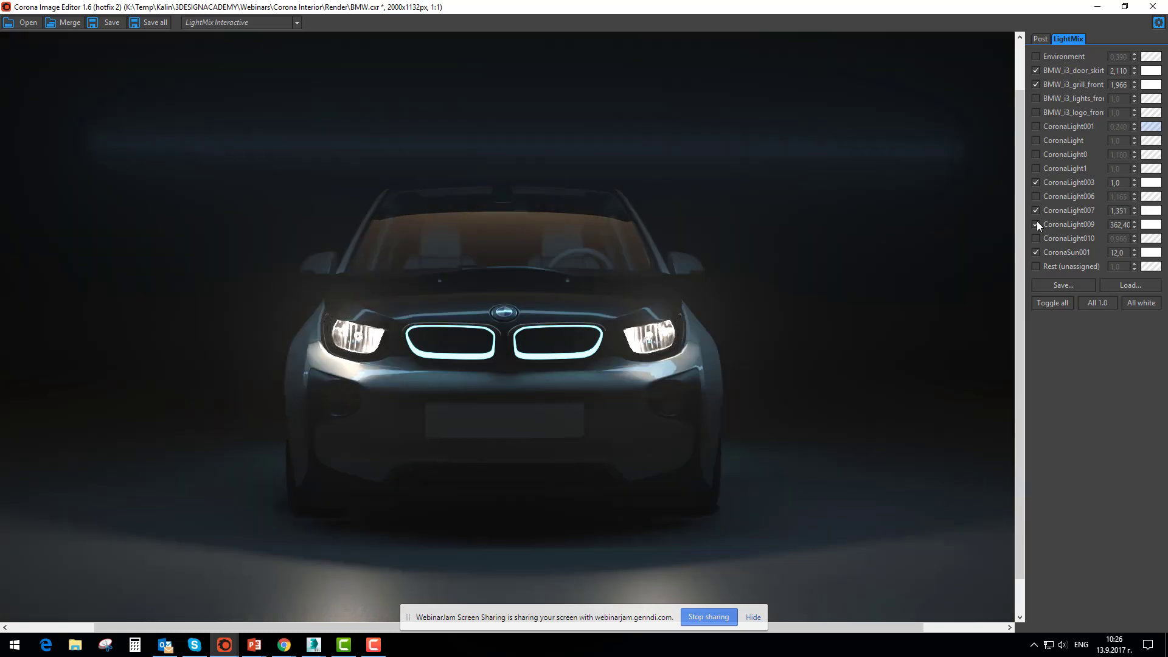
# Turn off CoronaLight009 and set the intensity of CoronaLight007 to 4
pyautogui.click(1036, 223)
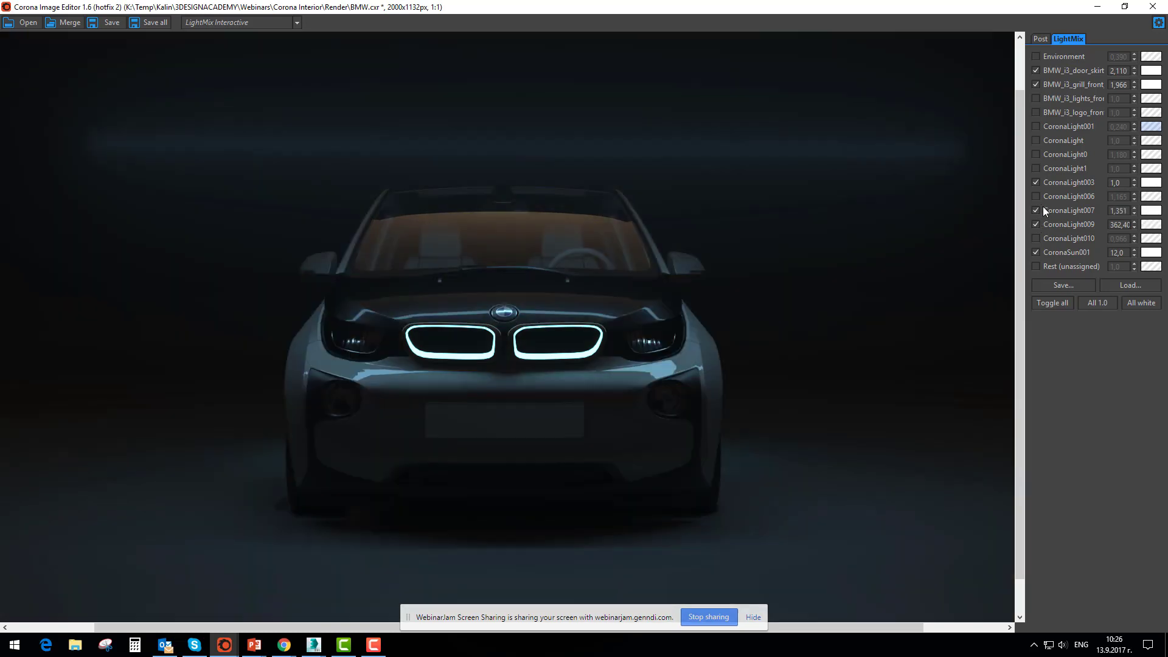
pyautogui.click(1037, 209)
pyautogui.doubleClick(1112, 210)
pyautogui.write('4')
pyautogui.press('Tab')
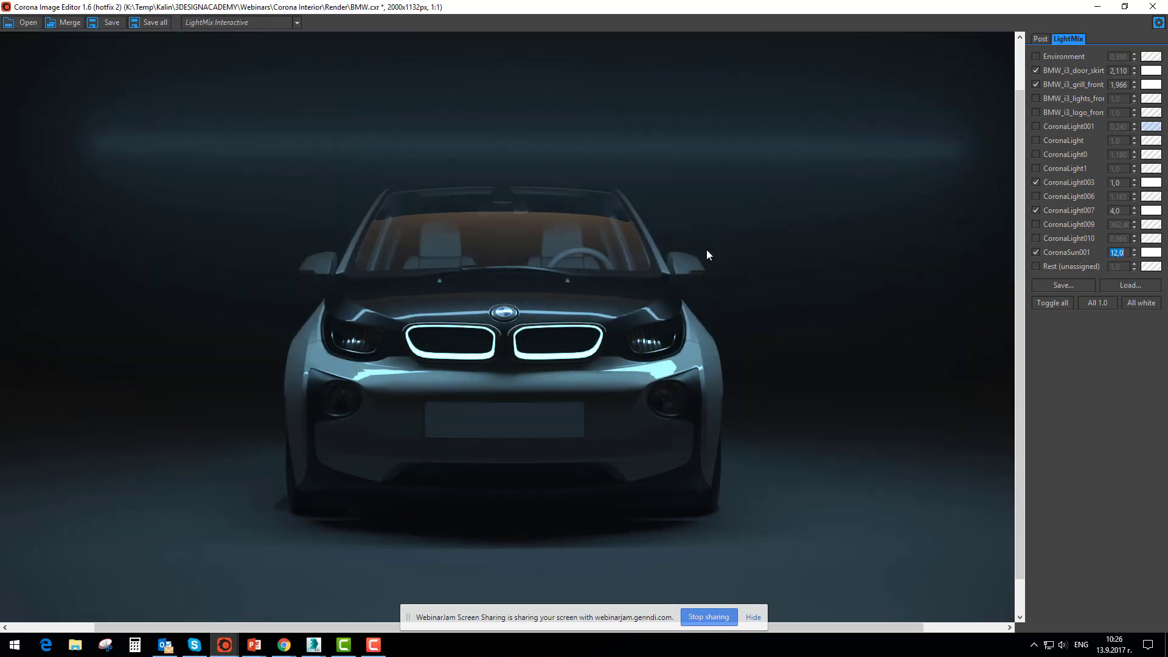
# Preview CoronaLight007, CoronaSun001 and CoronaLight003 by turning each off and on again
pyautogui.click(1036, 210)
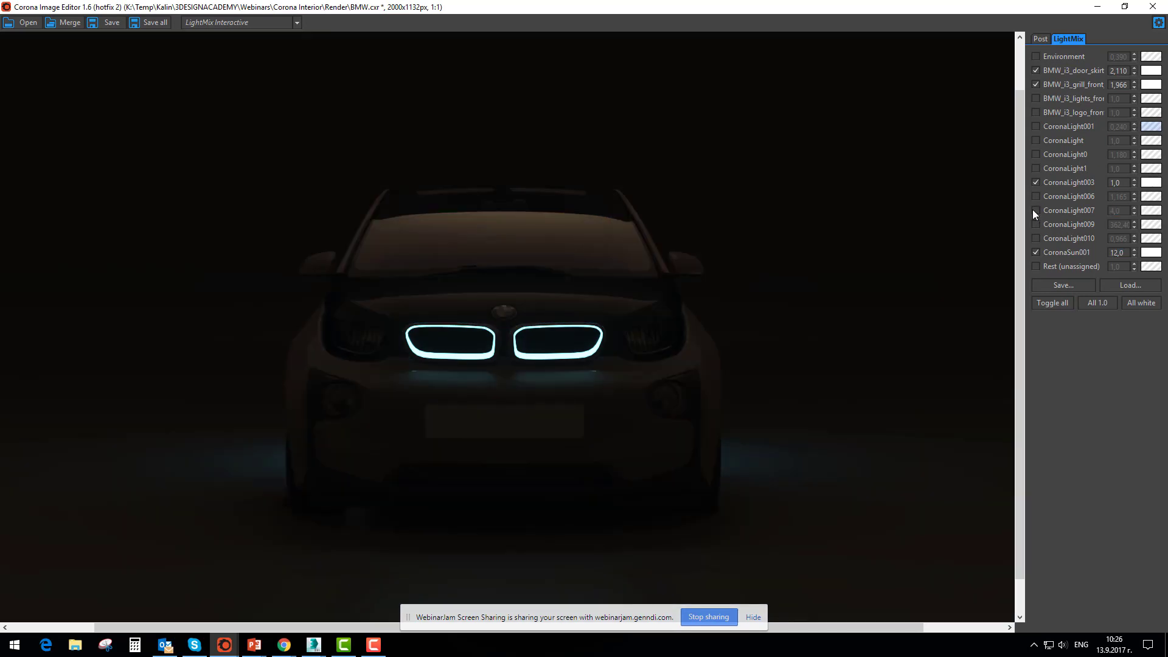
pyautogui.click(1036, 210)
pyautogui.click(1036, 251)
pyautogui.click(1035, 252)
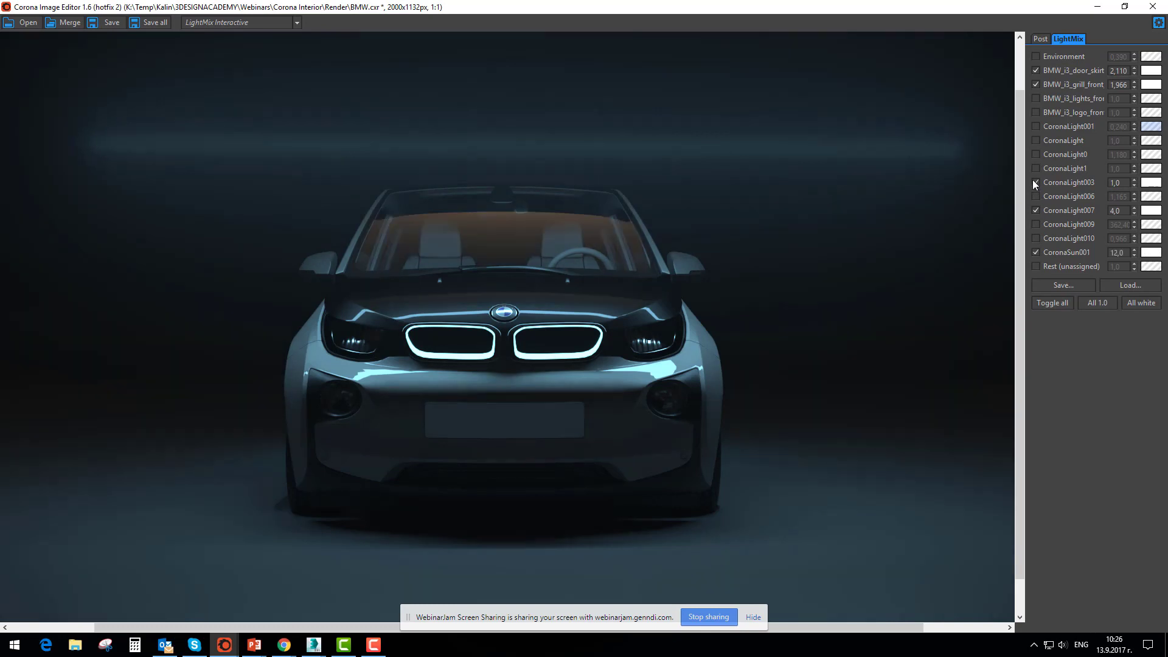
pyautogui.click(1035, 182)
pyautogui.click(1035, 182)
# Preview the grill and door skirt lights off and on, and add CoronaLight1 to the BMW mix
pyautogui.click(1036, 84)
pyautogui.click(1036, 70)
pyautogui.click(1036, 70)
pyautogui.click(1035, 84)
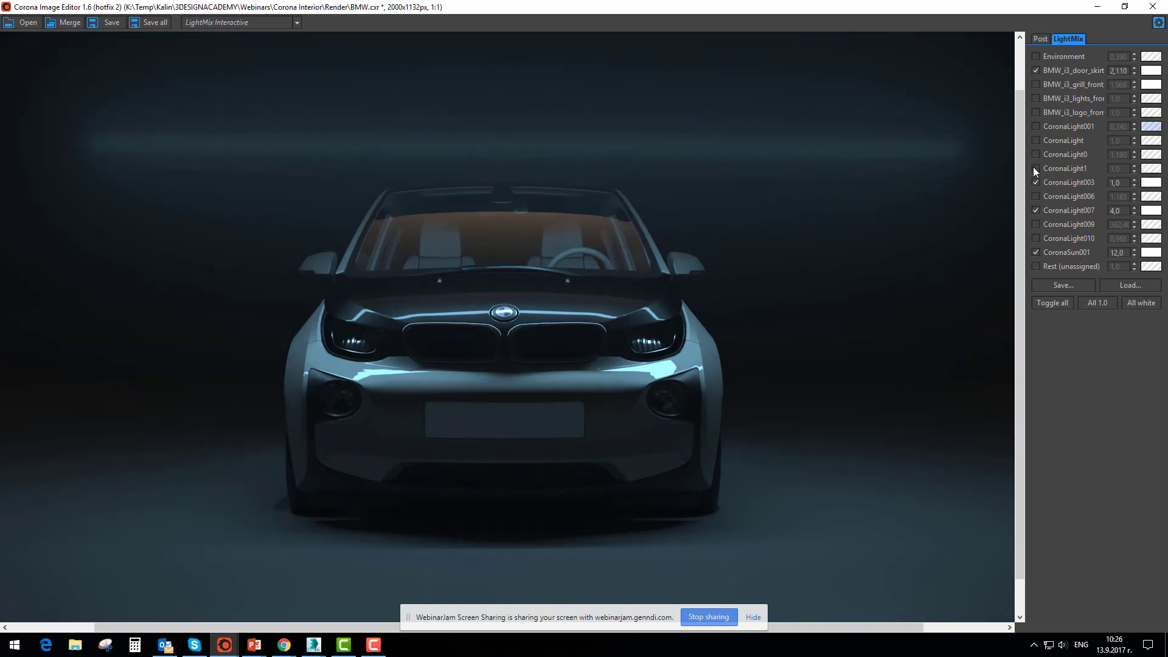
pyautogui.click(1036, 167)
# Switch to the Interior.cxr bedroom render and turn off all of its lights in the LightMix
pyautogui.click(224, 645)
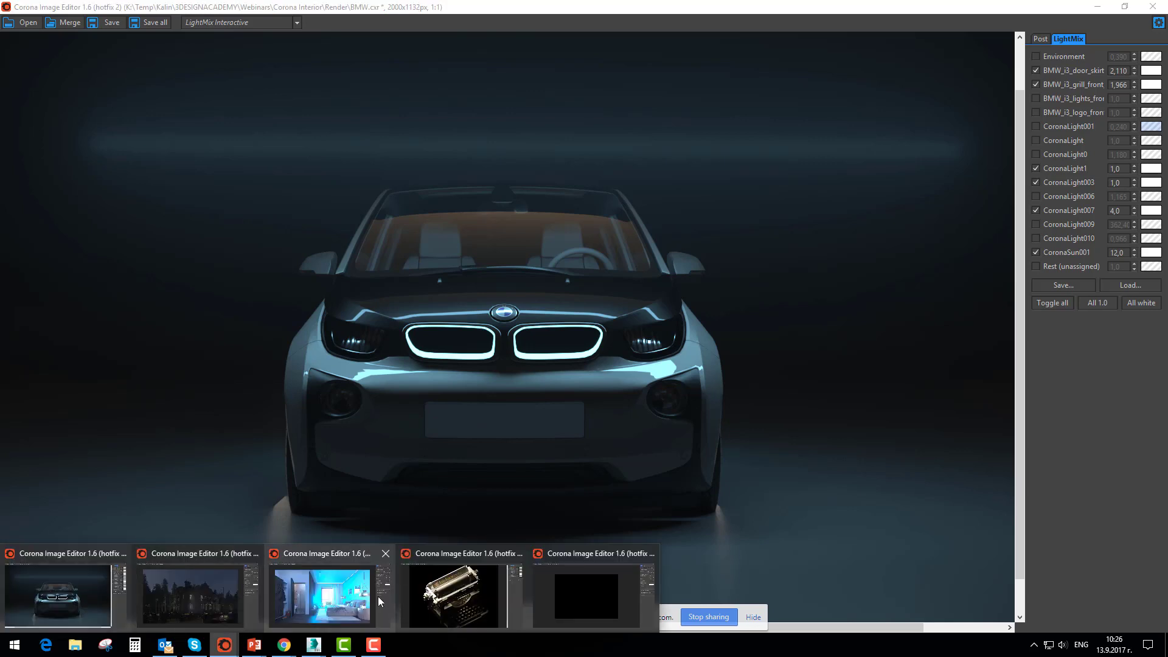
pyautogui.click(322, 598)
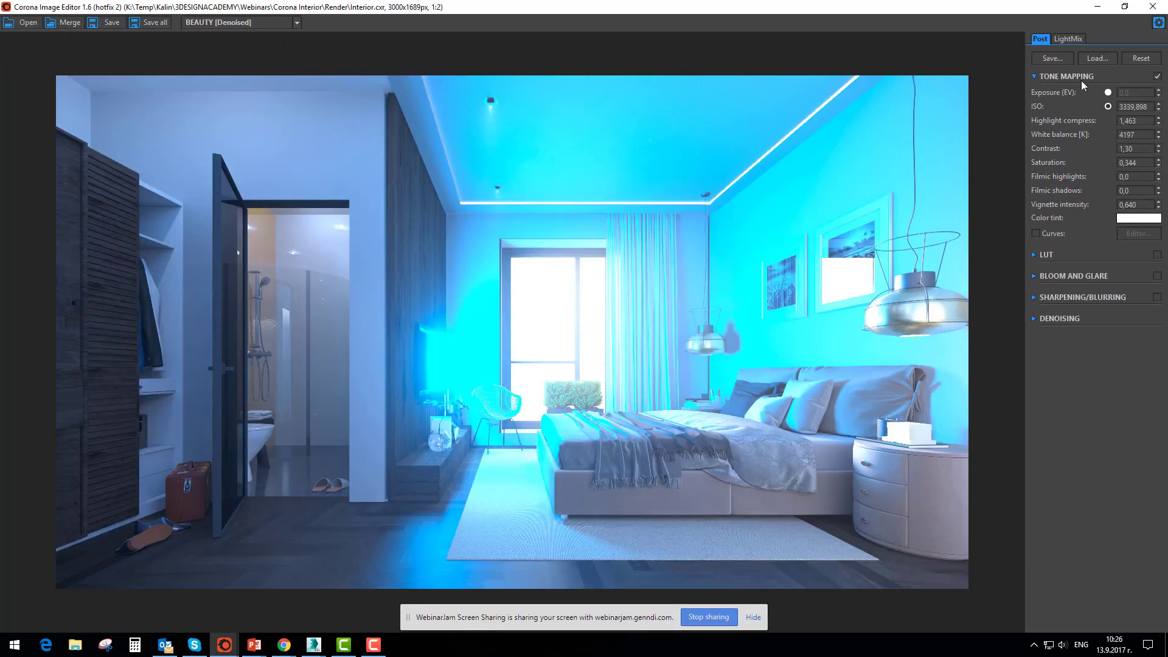
pyautogui.click(1068, 38)
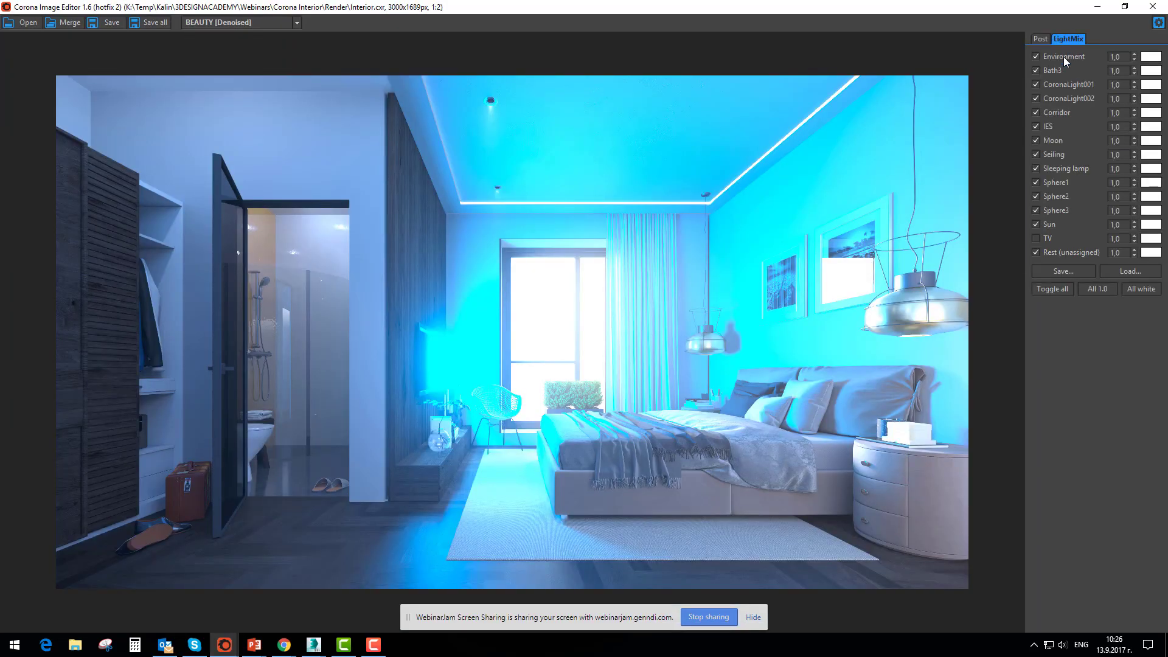
pyautogui.click(1056, 295)
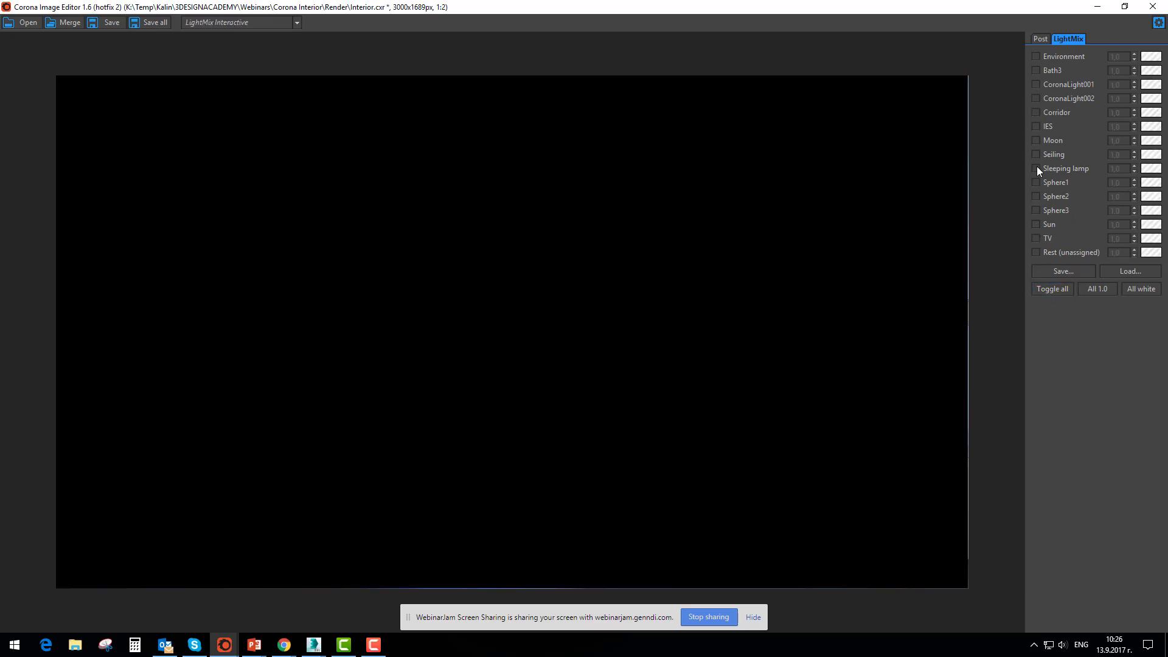
# Enable the Sphere1, IES and CoronaLight001 lights in the interior LightMix
pyautogui.click(1037, 182)
pyautogui.click(1036, 126)
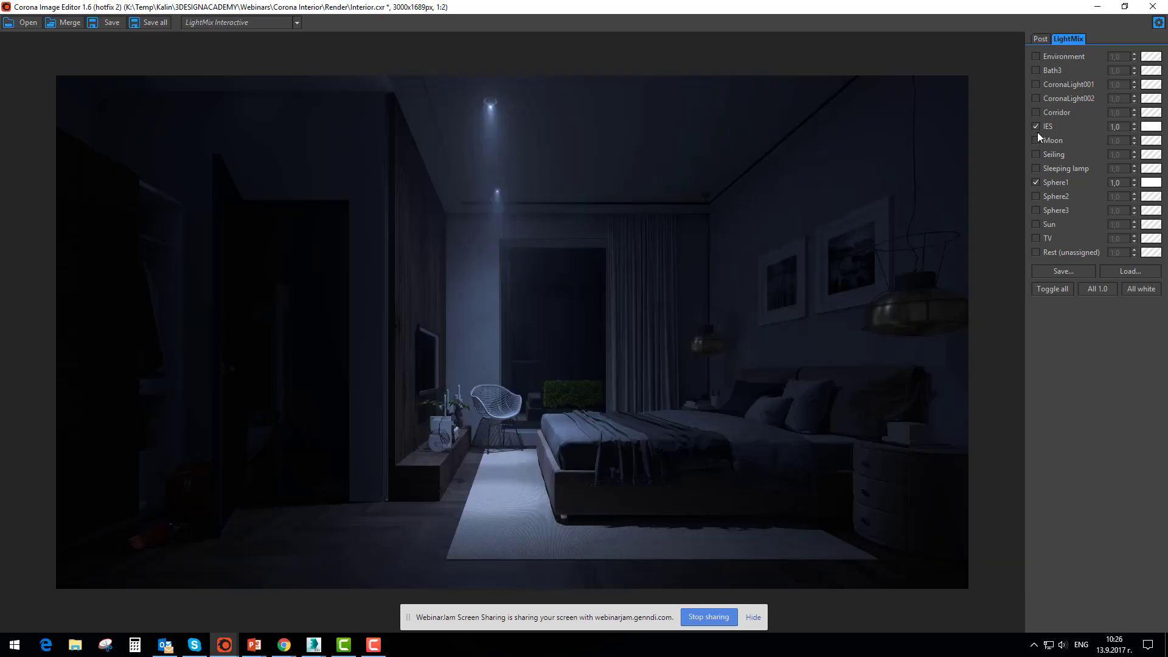
pyautogui.click(1035, 85)
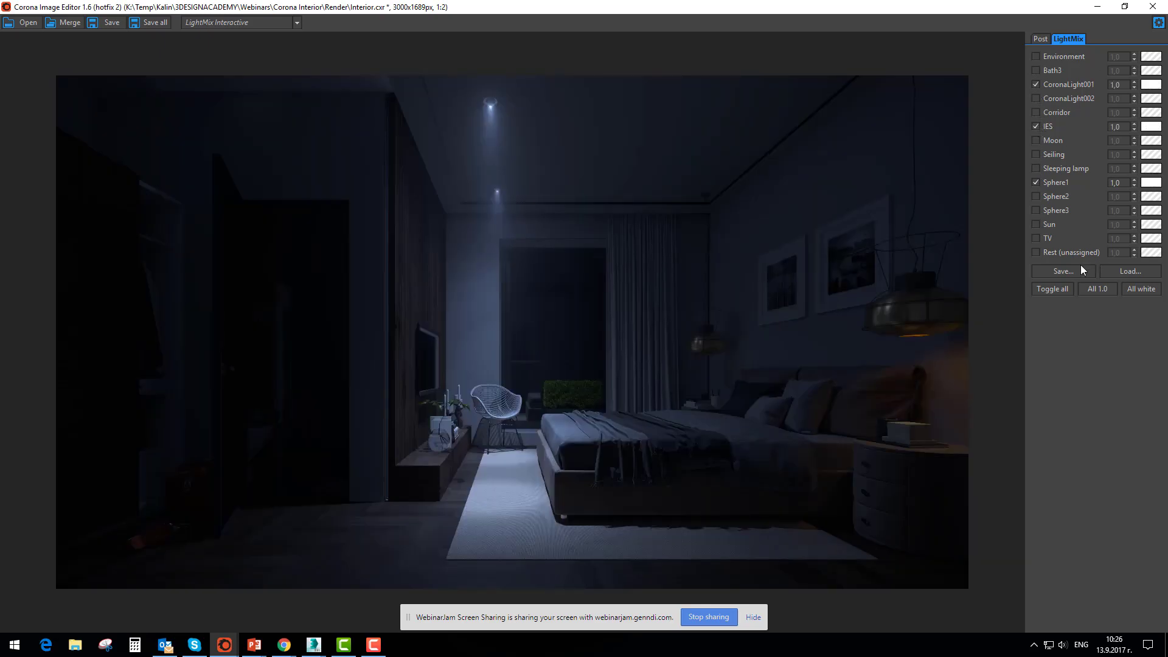
# Load the LightMix settings from Interior lighting.conf and preview the Seiling light off and on
pyautogui.click(1129, 271)
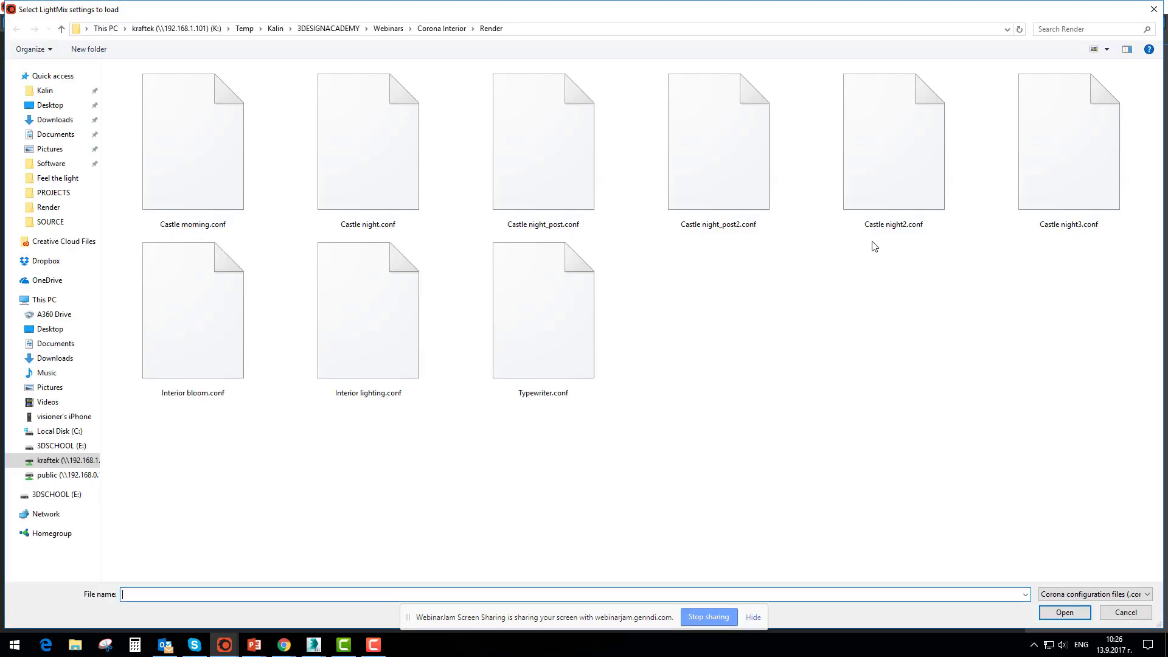
pyautogui.doubleClick(352, 308)
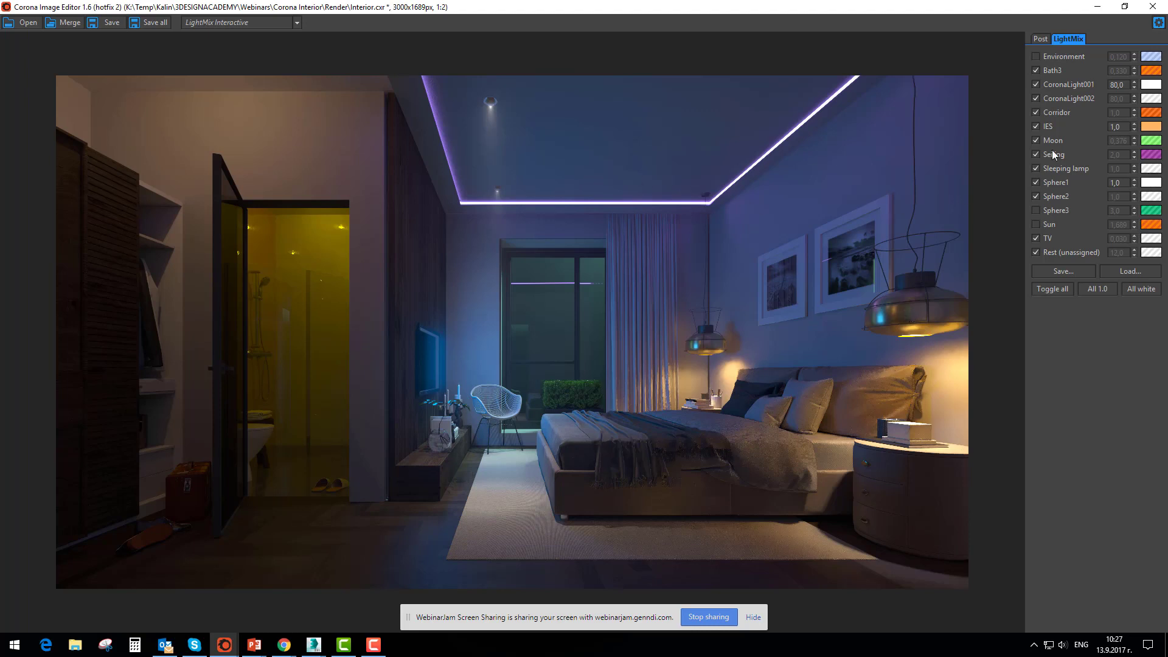
pyautogui.click(1035, 154)
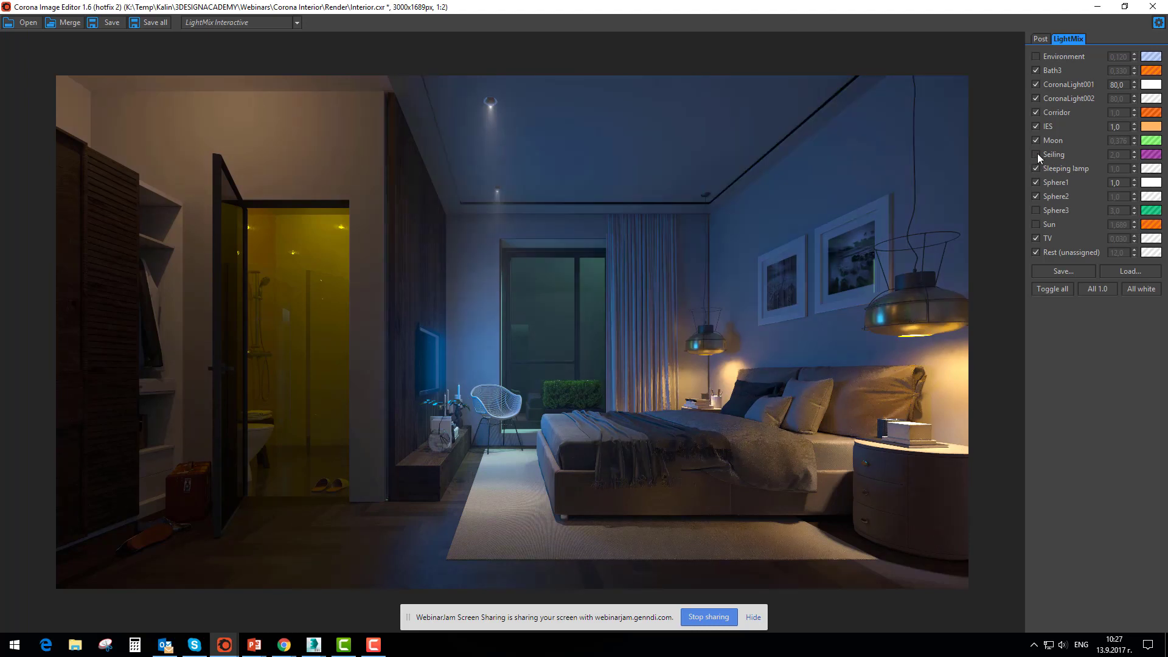
pyautogui.click(1035, 153)
# Change the Seiling light's color to orange and set its intensity to 12
pyautogui.click(1150, 155)
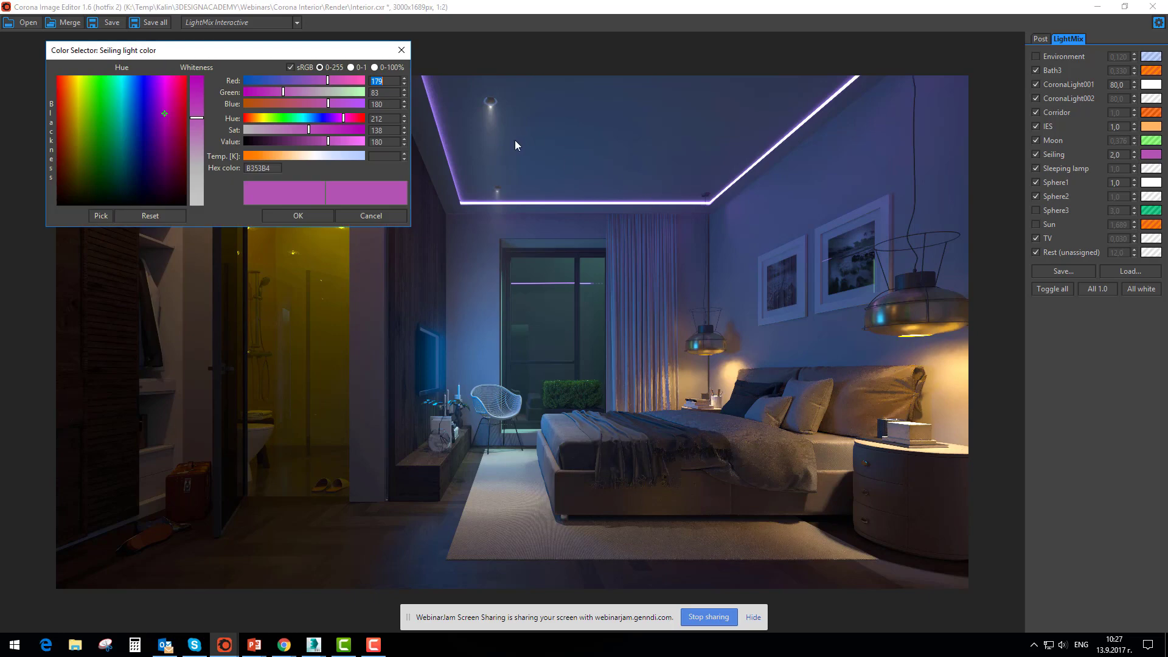
pyautogui.moveTo(321, 157); pyautogui.dragTo(261, 157)
pyautogui.click(293, 216)
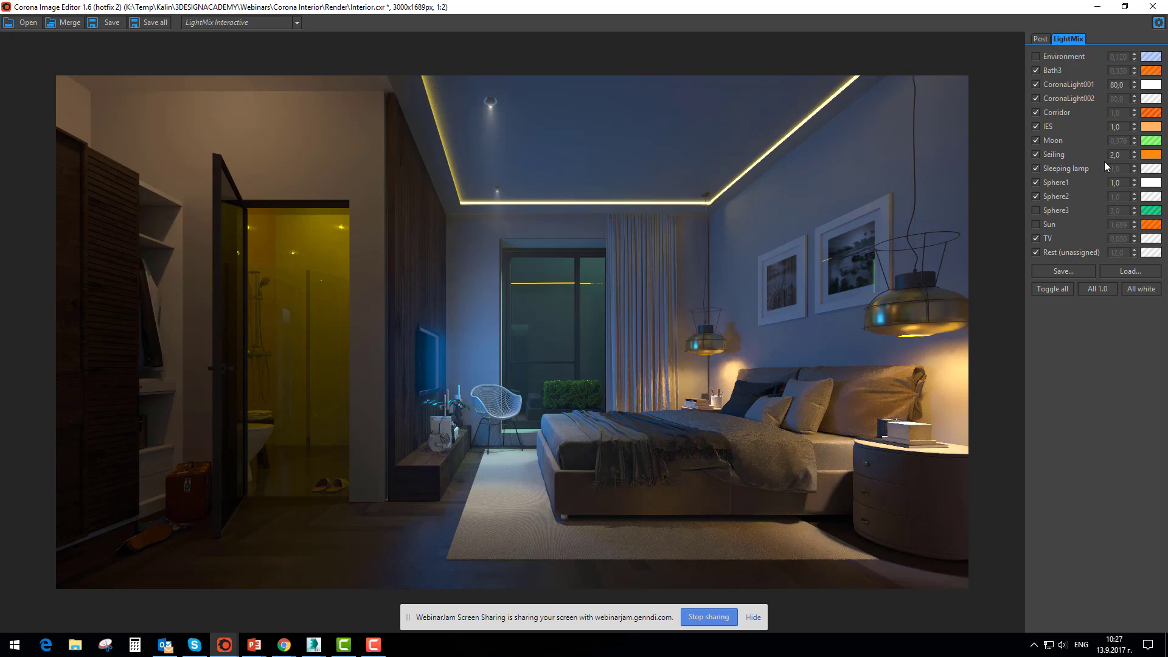
pyautogui.press('Tab')
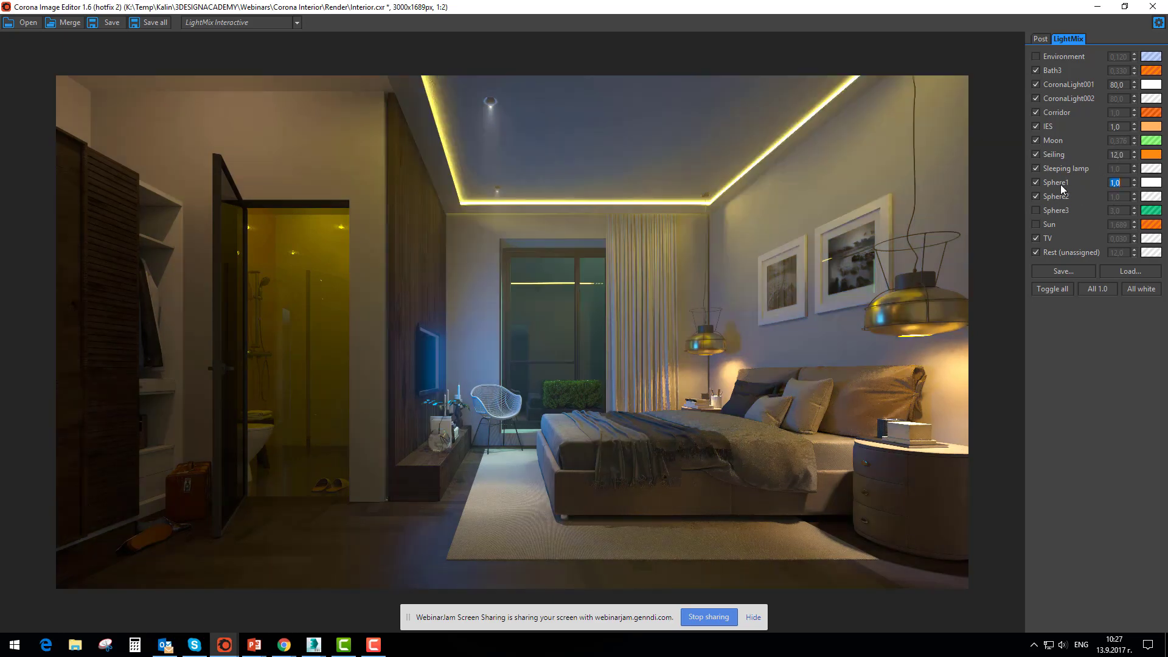
# Turn off the IES and CoronaLight001 lights and change the Bath3 light's color to green (18FF00)
pyautogui.click(1035, 127)
pyautogui.click(1035, 84)
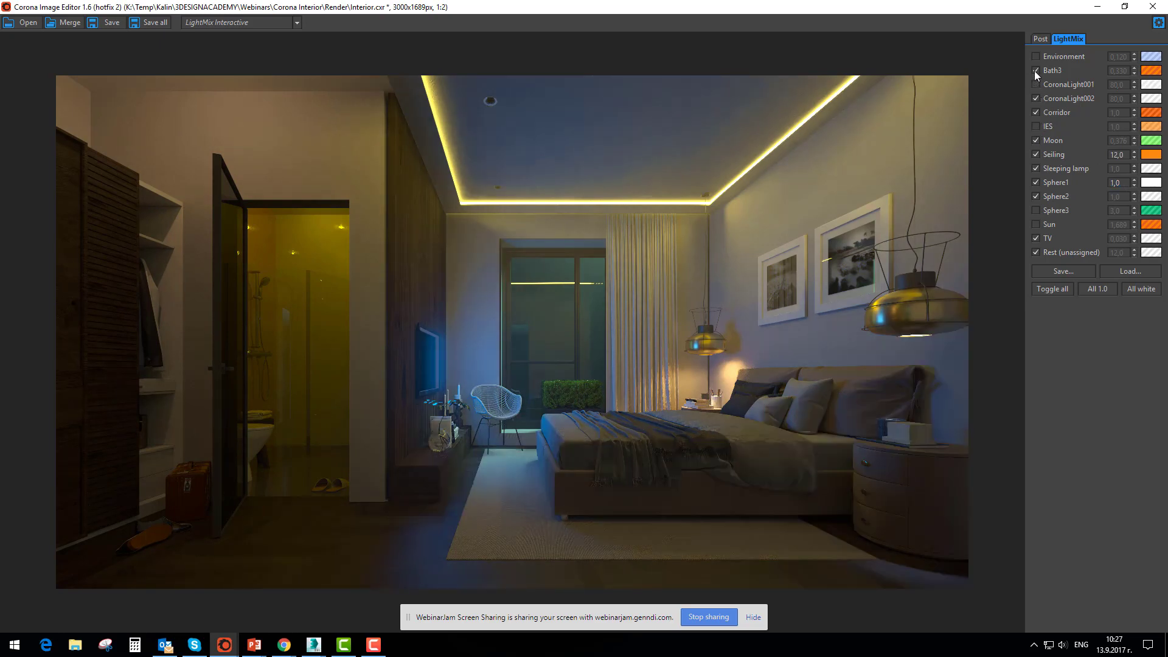
pyautogui.click(1035, 71)
pyautogui.click(1150, 70)
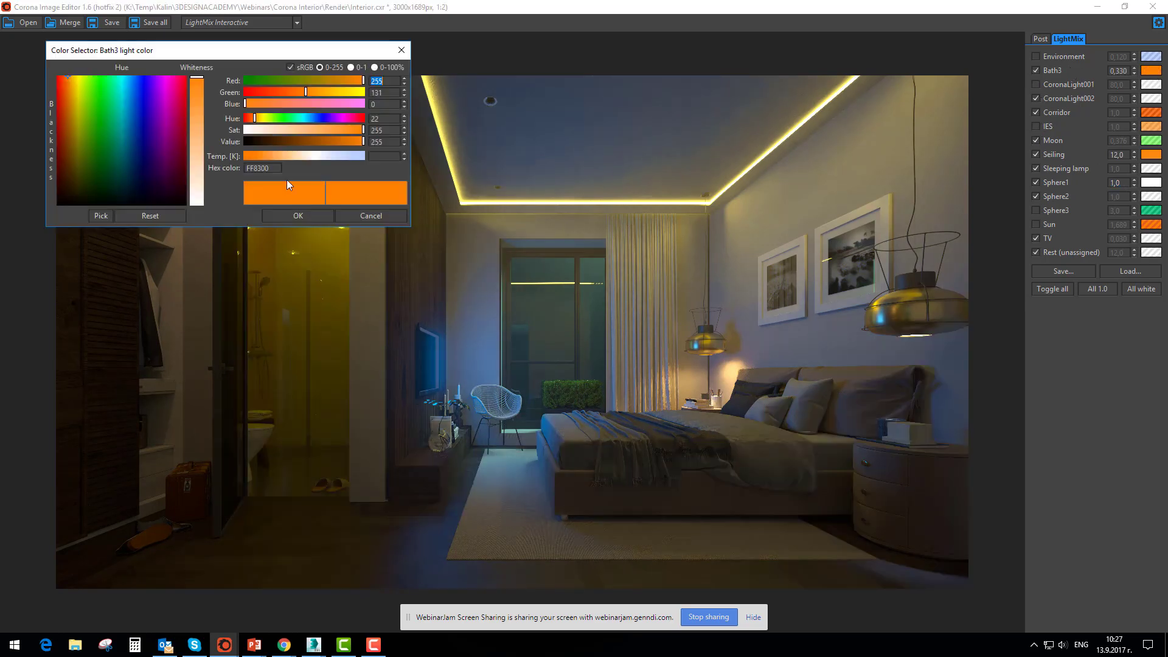
pyautogui.moveTo(272, 118); pyautogui.dragTo(282, 118)
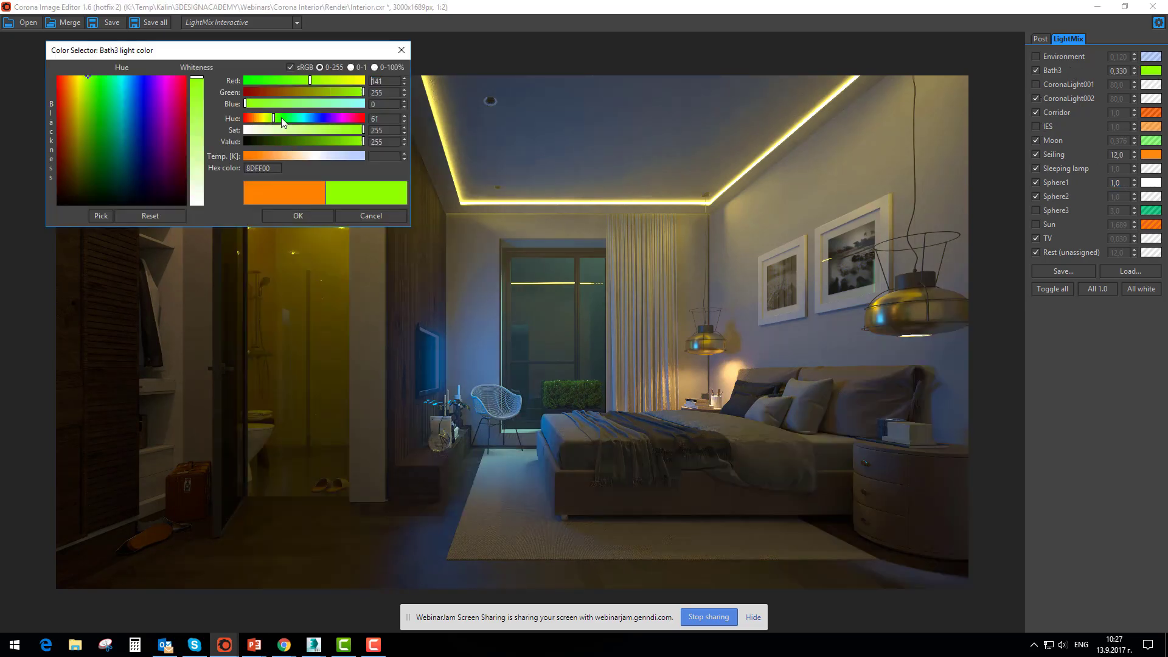
pyautogui.click(295, 216)
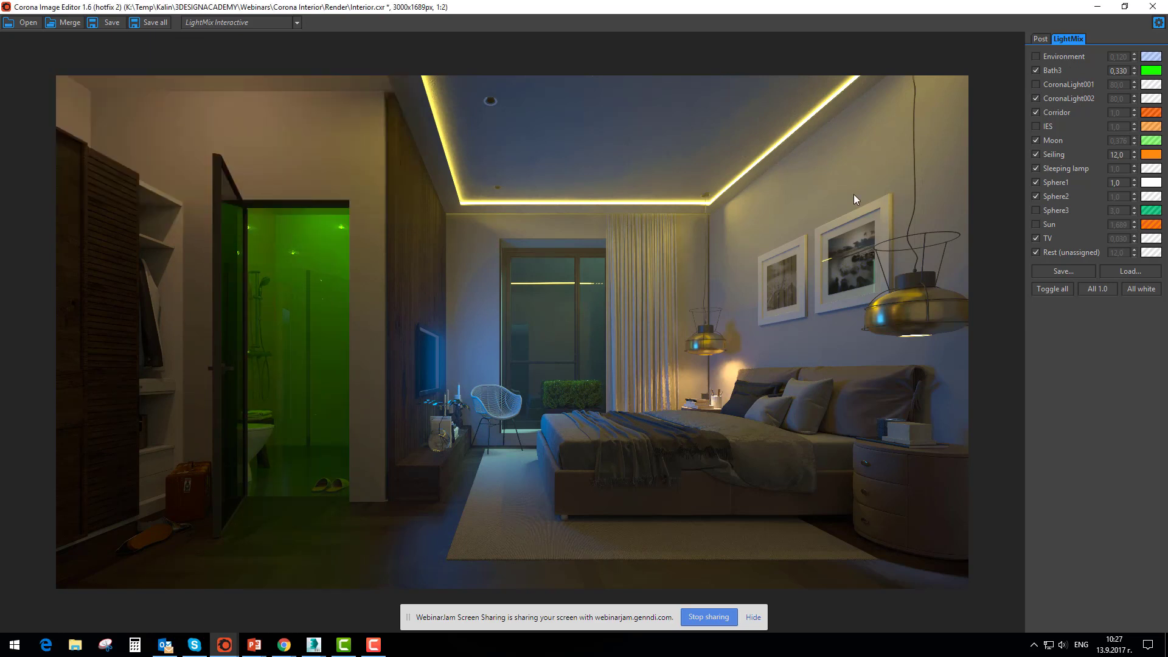
# Turn off the CoronaLight002, Moon and Seiling lights in the interior mix
pyautogui.click(1035, 98)
pyautogui.click(1036, 140)
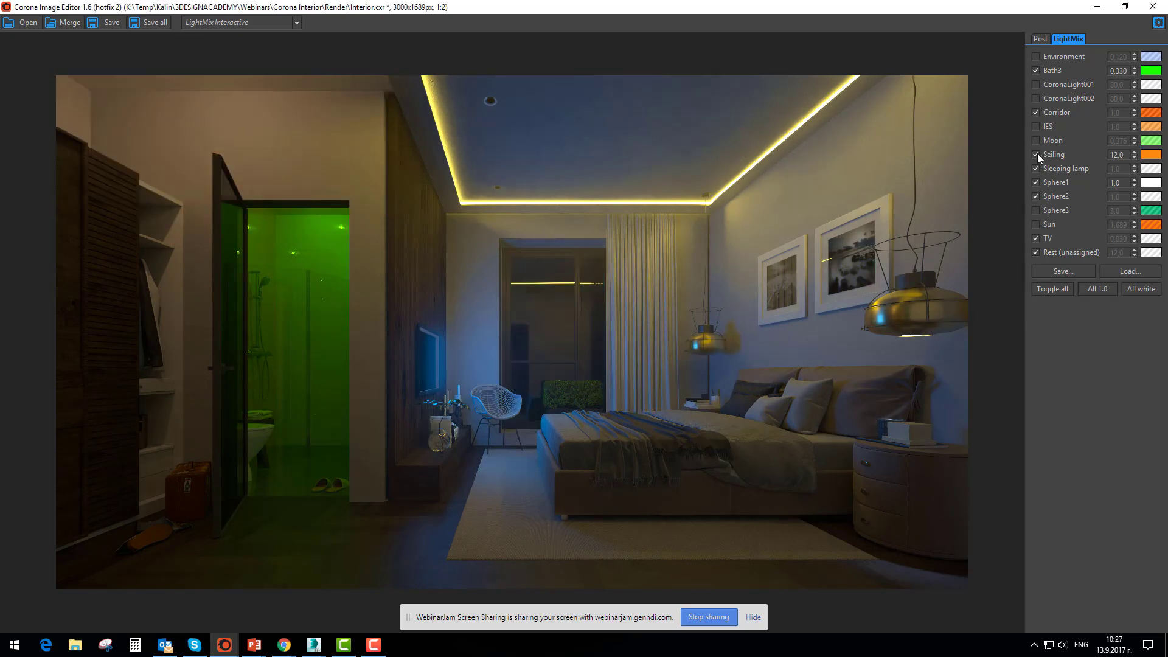
pyautogui.click(1035, 154)
# Turn off all interior lights, enable only the Moon light and raise its intensity to 2.088
pyautogui.click(1058, 290)
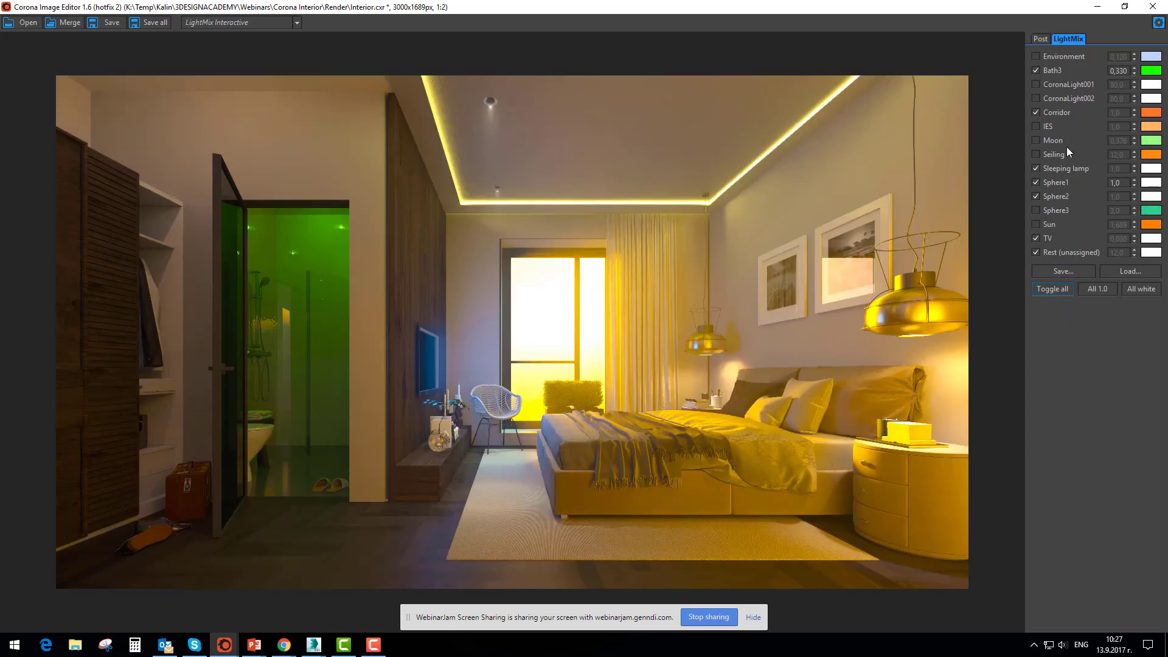
pyautogui.click(1053, 289)
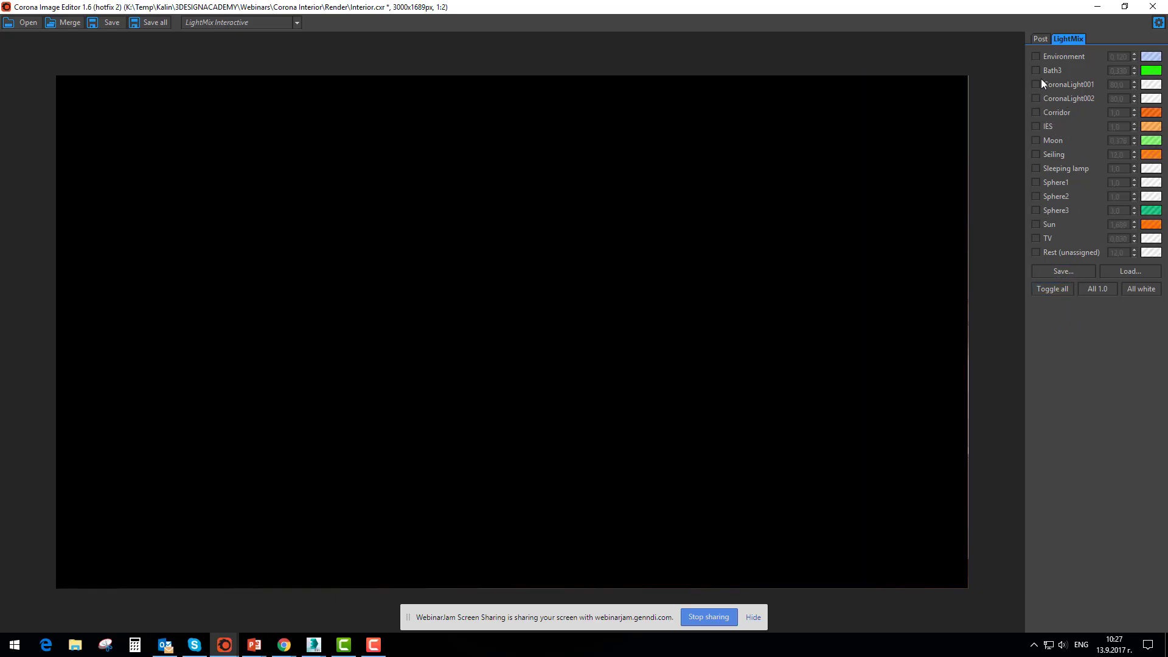
pyautogui.click(1034, 140)
pyautogui.moveTo(1132, 143); pyautogui.dragTo(1102, 376)
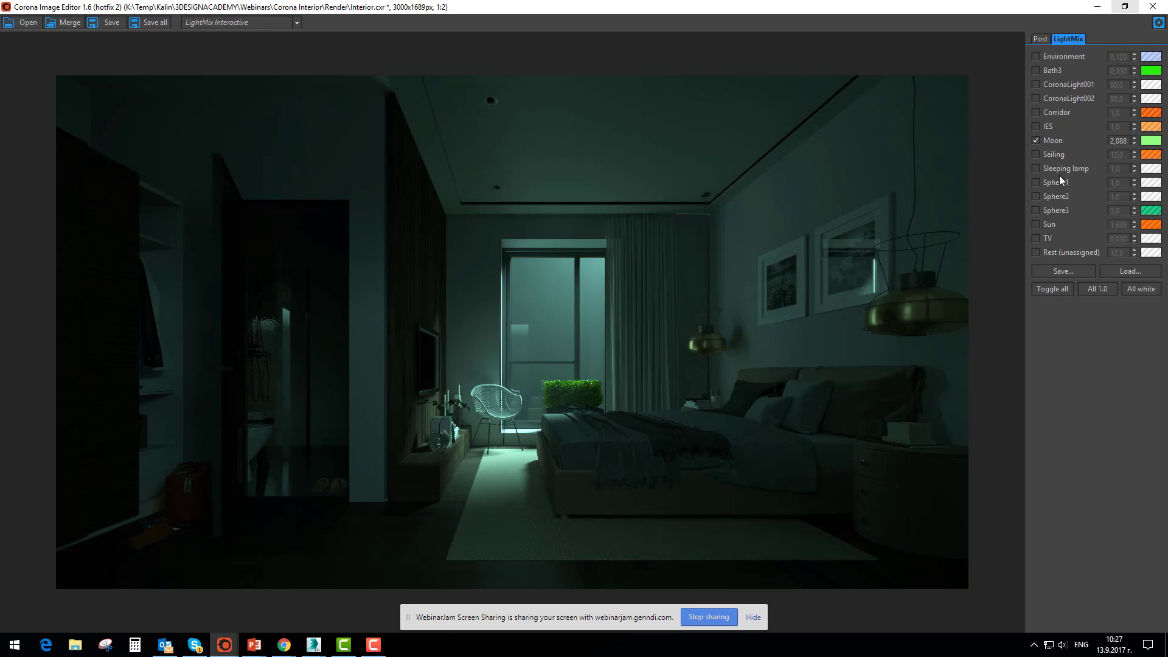
# Preview the Sphere2 and Sun lights on and off, and add the TV light to the mix
pyautogui.click(1035, 197)
pyautogui.click(1035, 196)
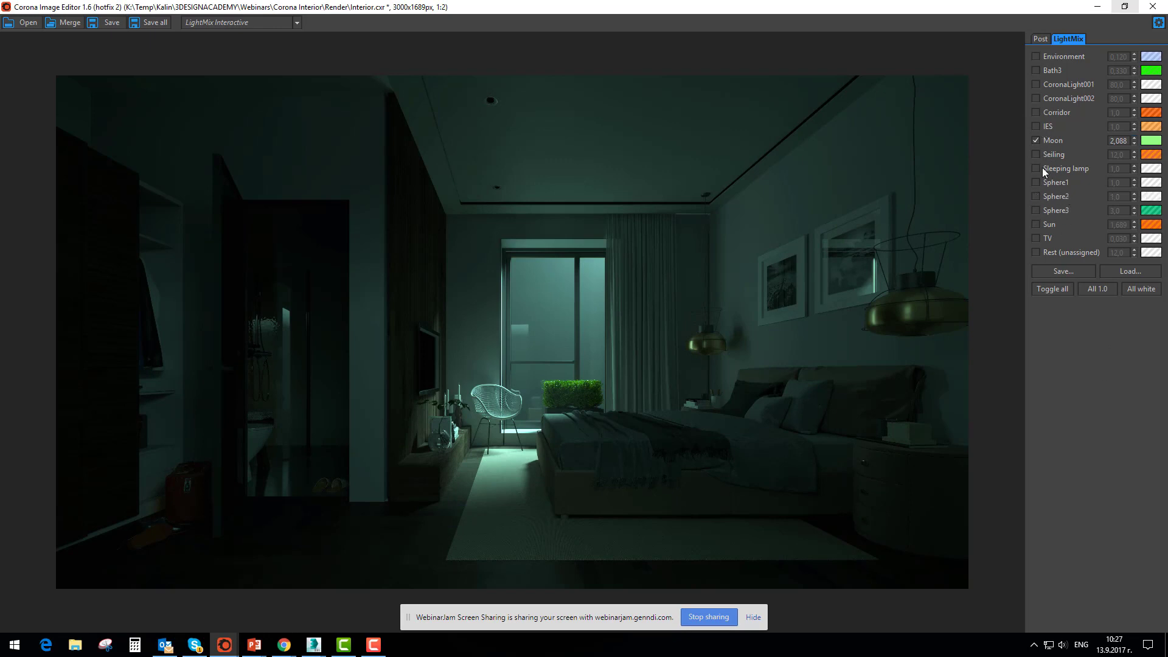
pyautogui.click(1035, 224)
pyautogui.click(1035, 224)
pyautogui.click(1035, 239)
pyautogui.click(1035, 238)
pyautogui.click(1035, 239)
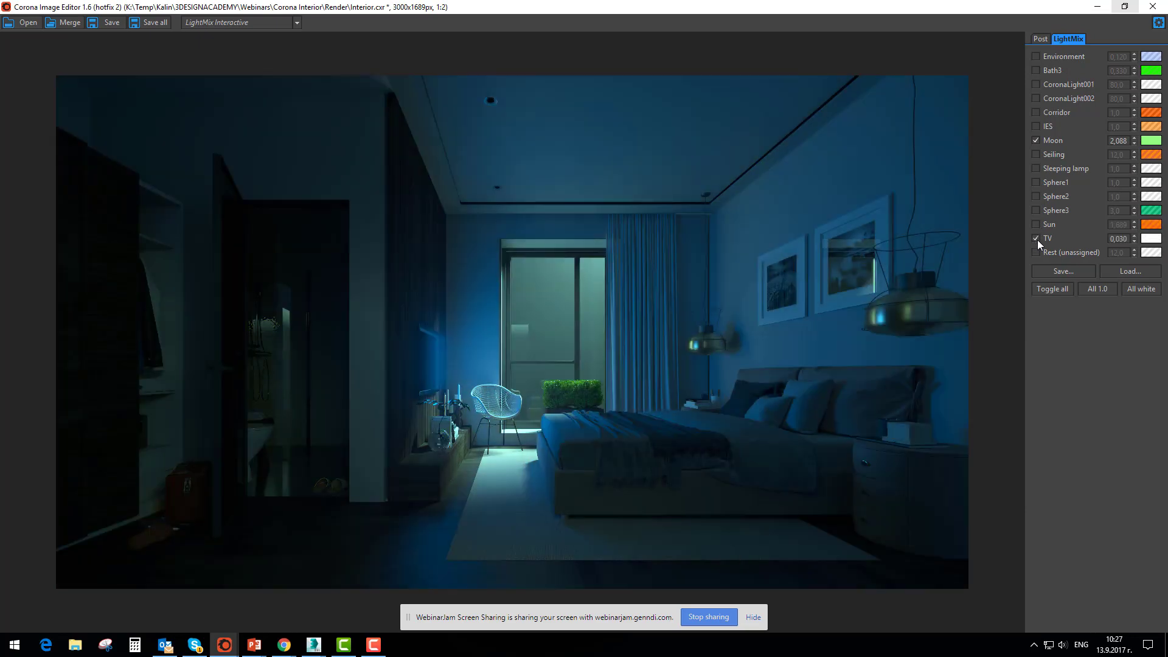
# Compare the interior with and without the Corridor light, and keep the Corridor and IES lights enabled
pyautogui.click(1036, 112)
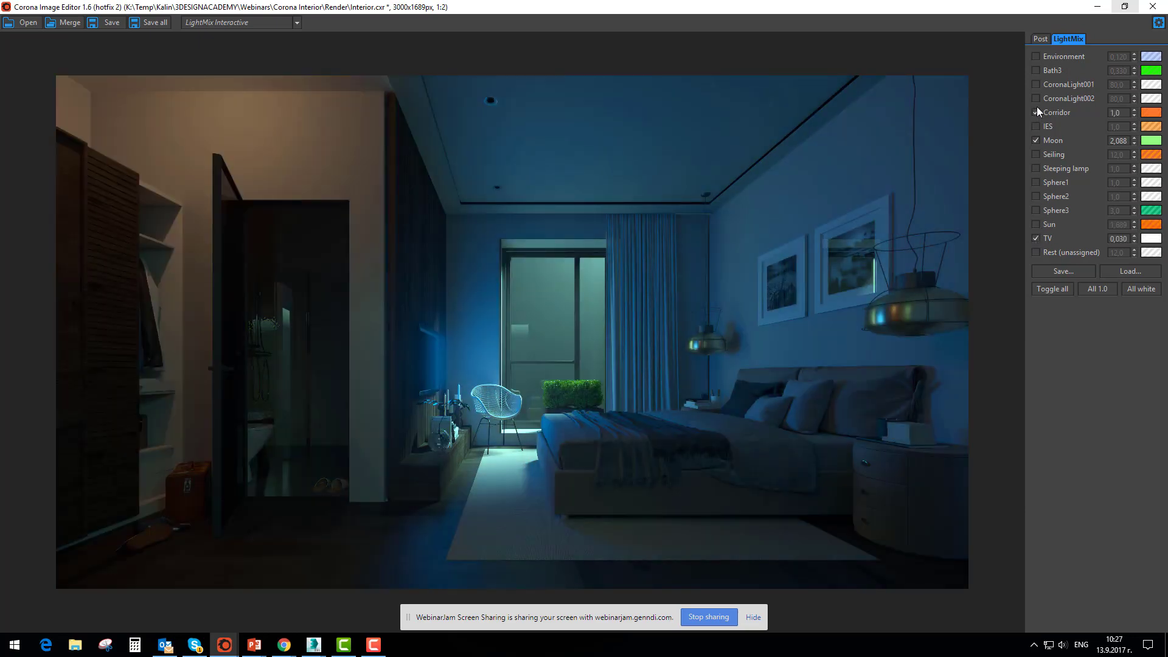
pyautogui.click(1034, 114)
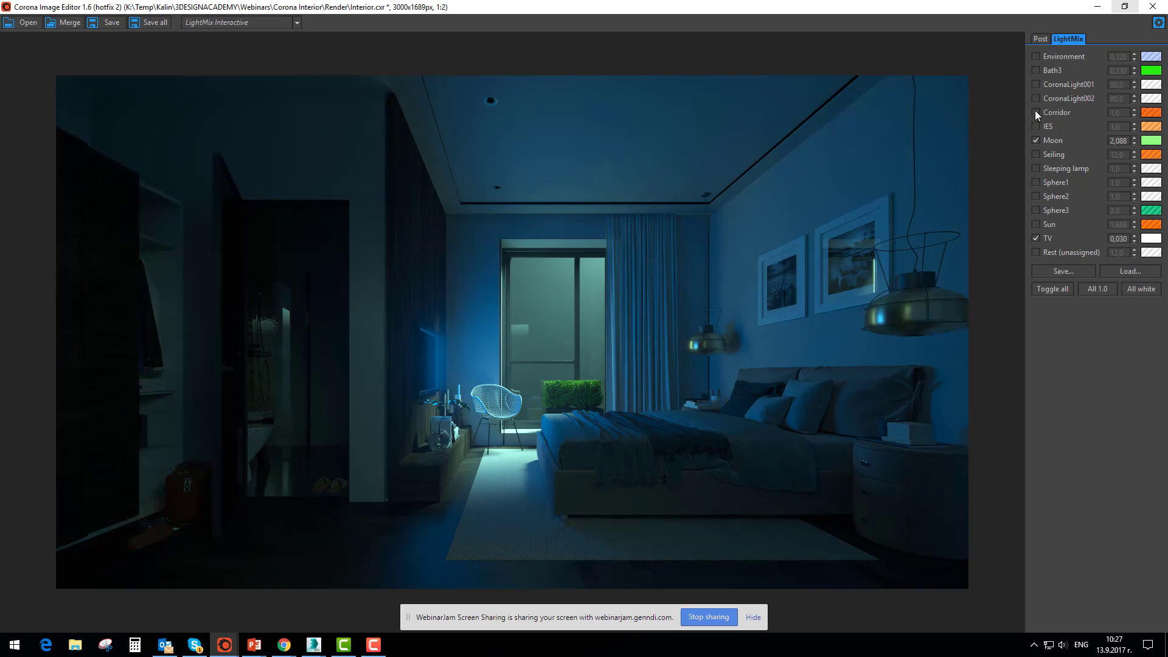
pyautogui.click(1035, 112)
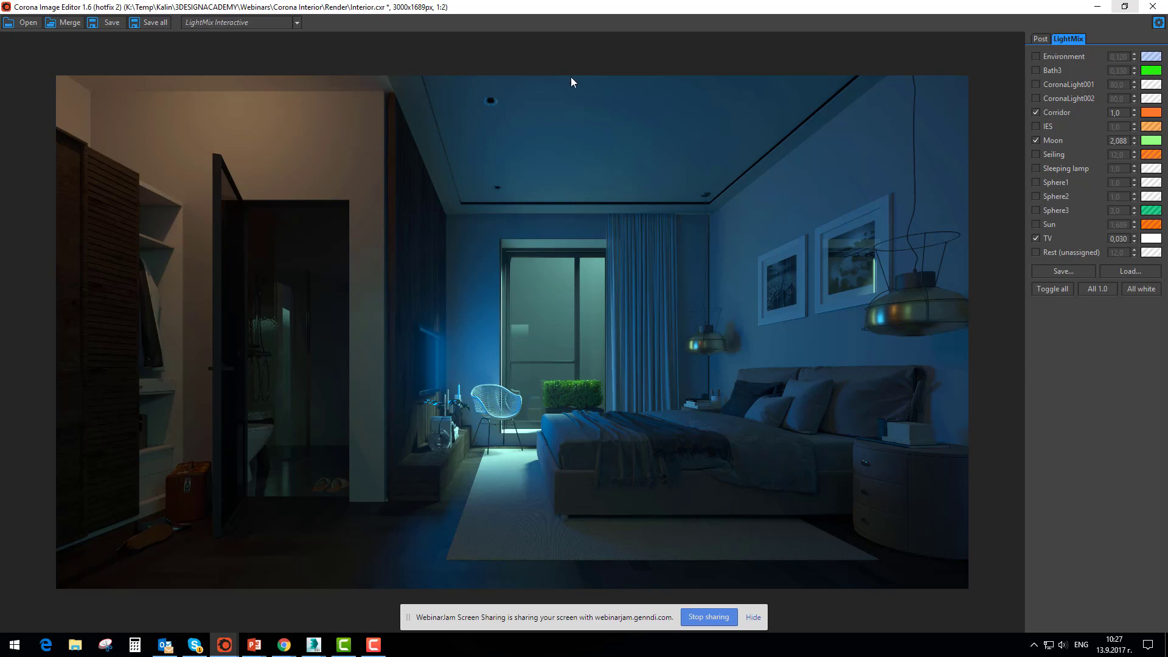
pyautogui.click(1036, 126)
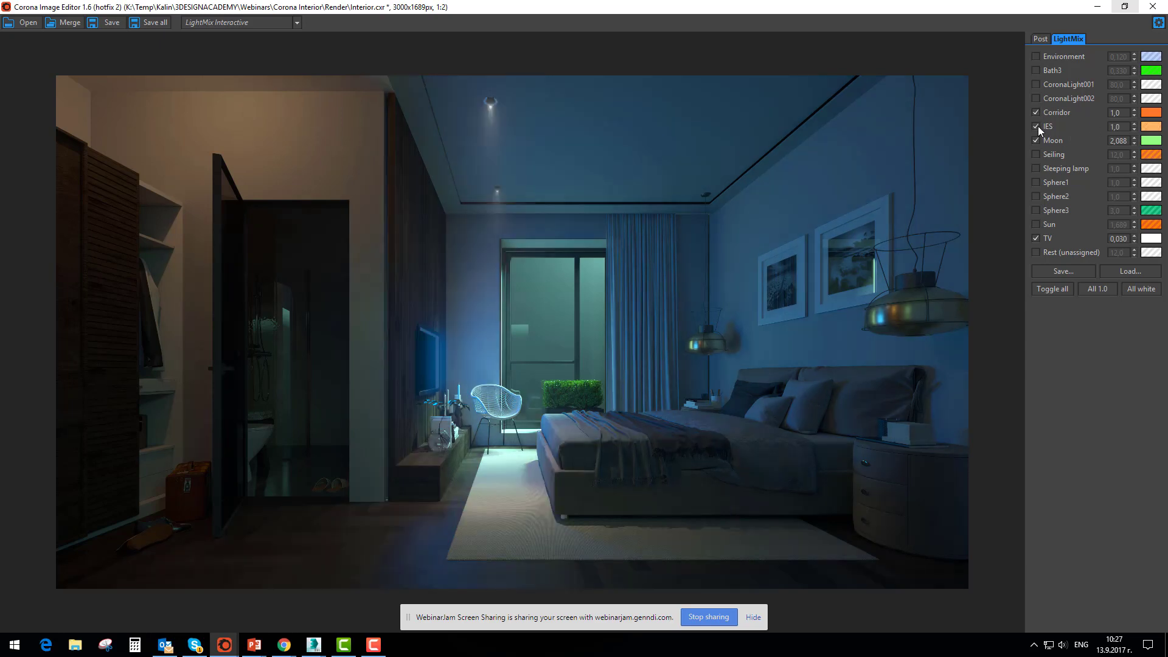
# Turn off the IES light in the interior mix and preview the Seiling light on and off
pyautogui.click(1035, 126)
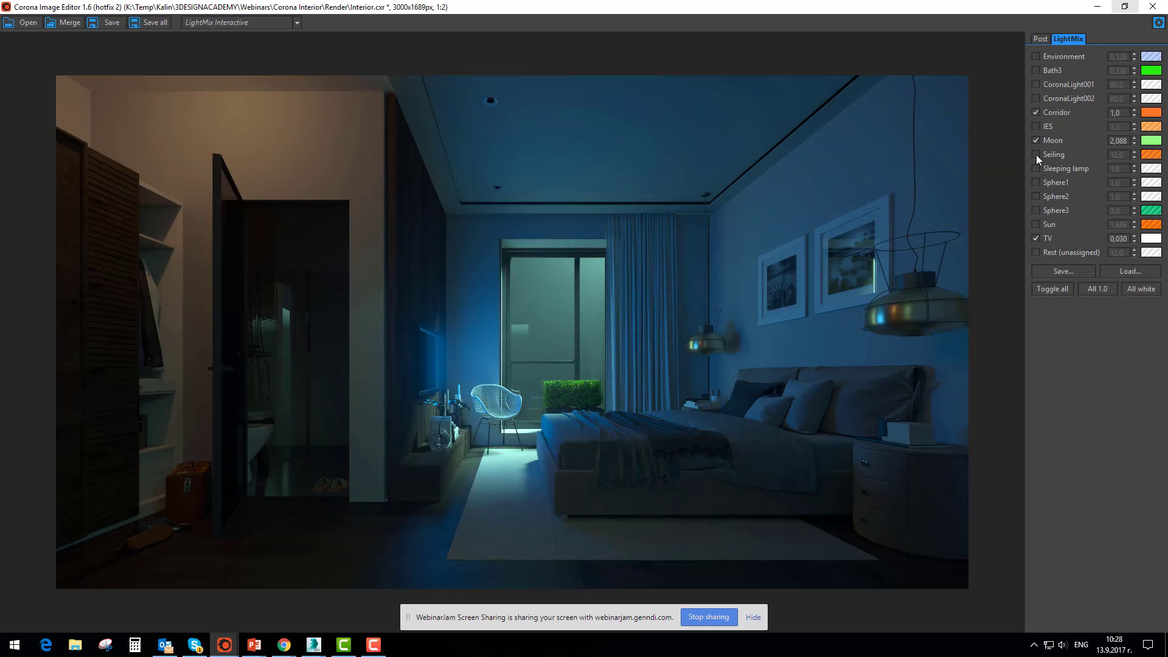
pyautogui.click(1036, 155)
pyautogui.click(1035, 154)
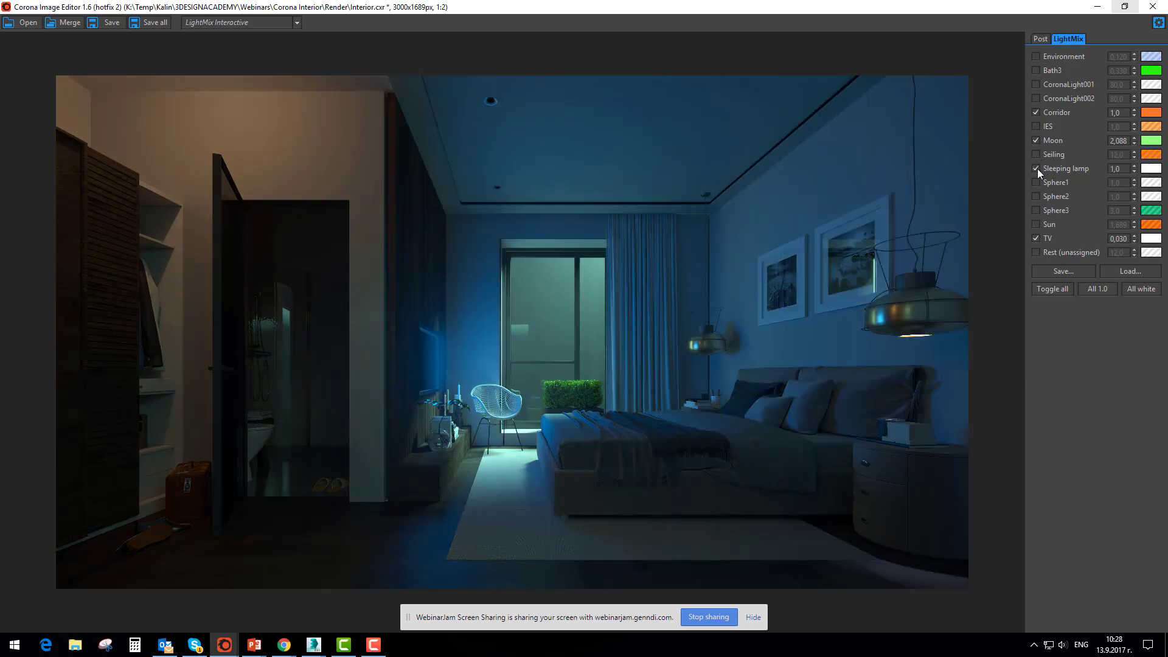
# Enable the Sleeping lamp and CoronaLight001 lights in the interior mix and set both intensities to 12
pyautogui.click(1035, 168)
pyautogui.doubleClick(1114, 169)
pyautogui.write('12')
pyautogui.press('Tab')
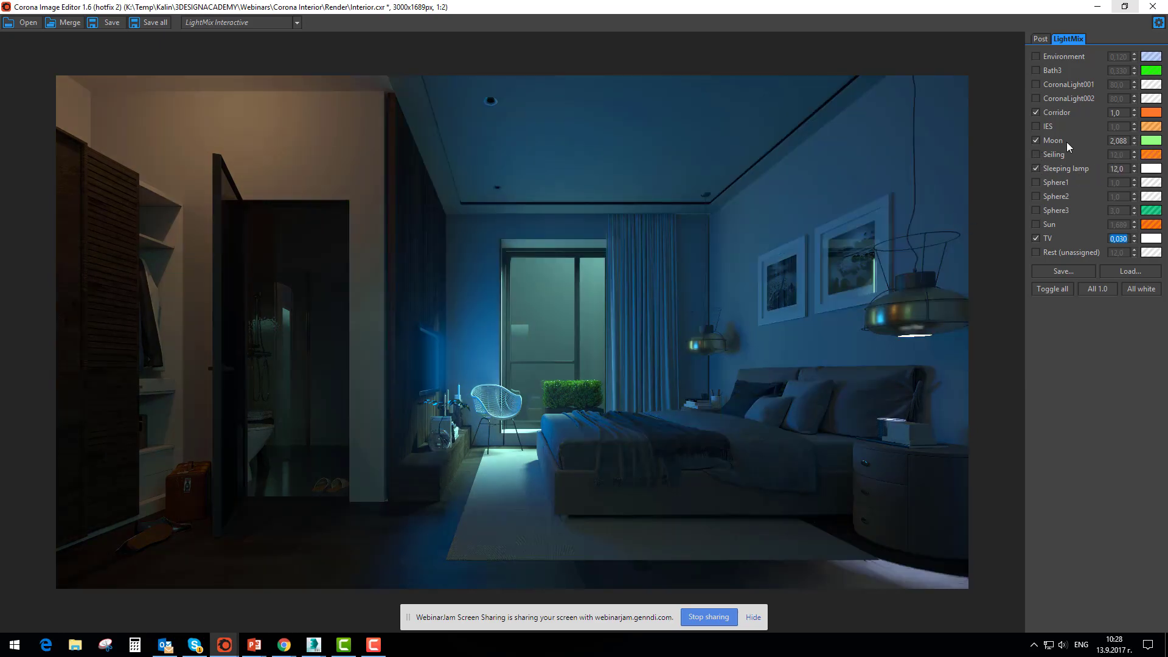
pyautogui.click(1035, 84)
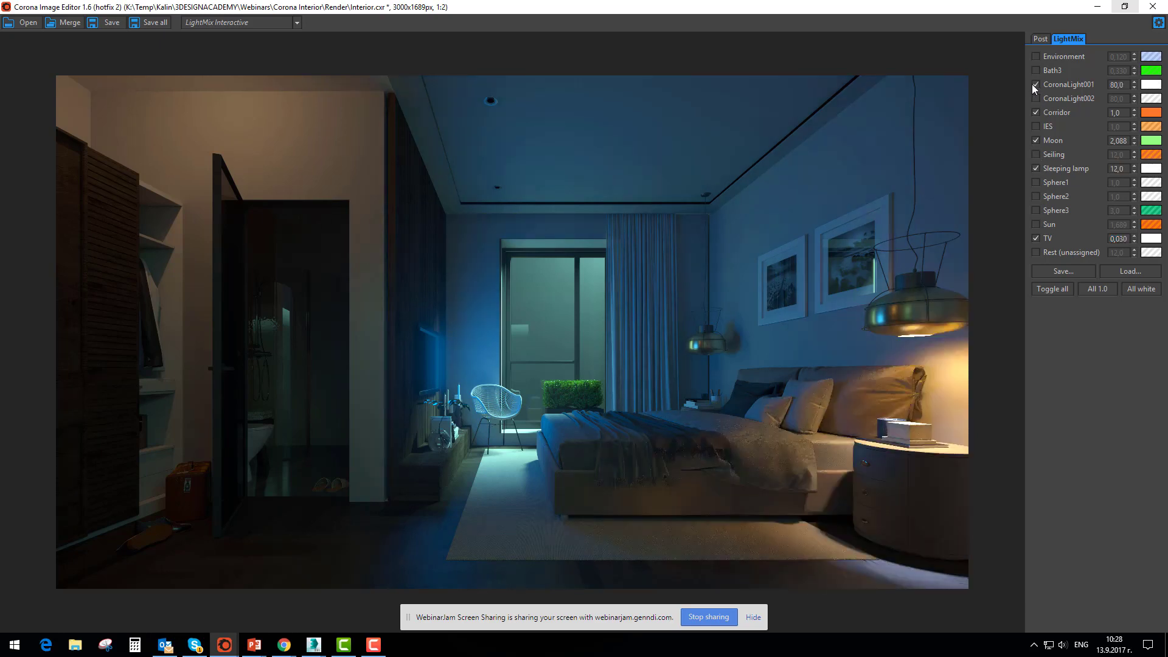
pyautogui.doubleClick(1126, 85)
pyautogui.write('12')
pyautogui.press('Tab')
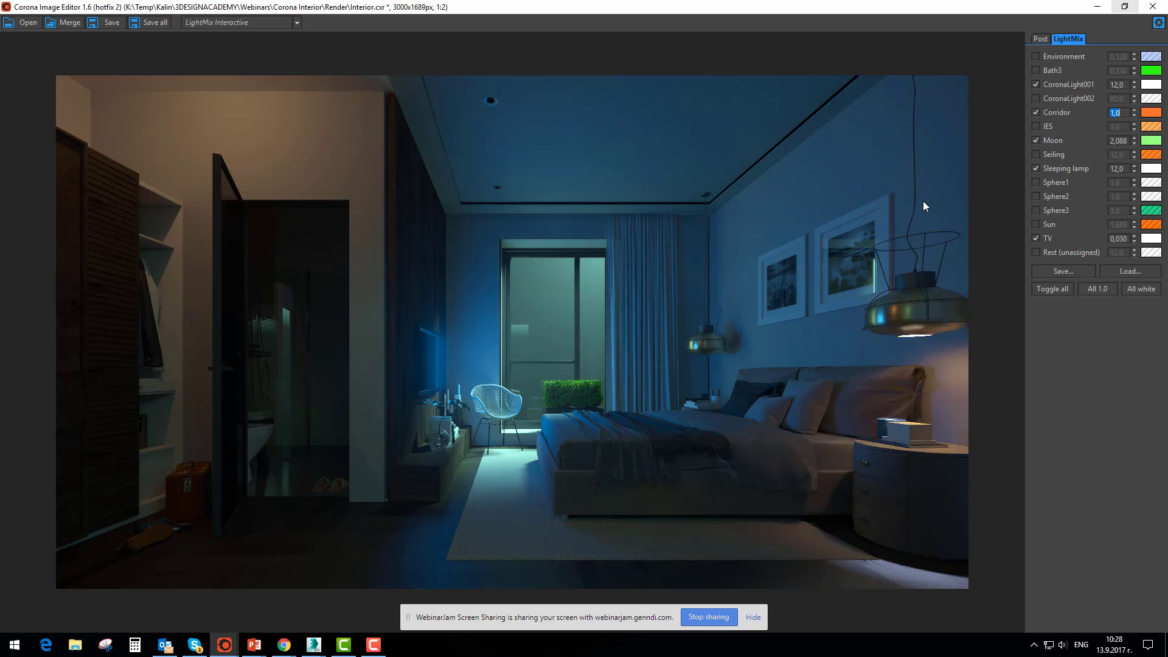
# Switch to the Castle.cxr render and load the Castle night2.conf LightMix settings
pyautogui.click(224, 644)
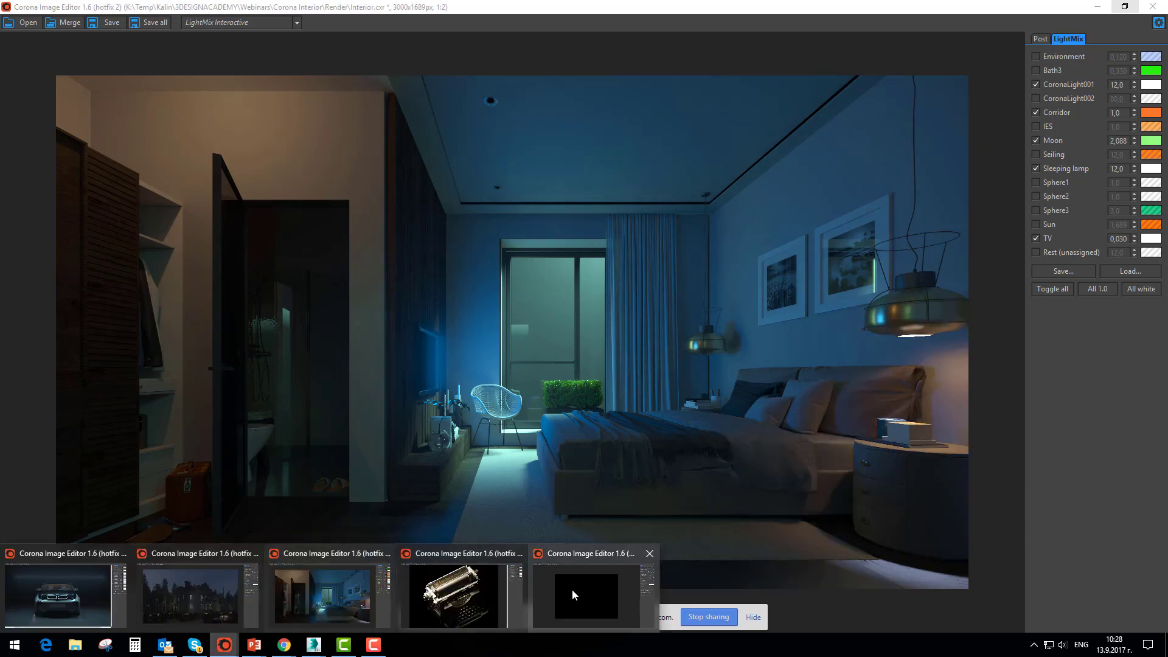
pyautogui.click(190, 608)
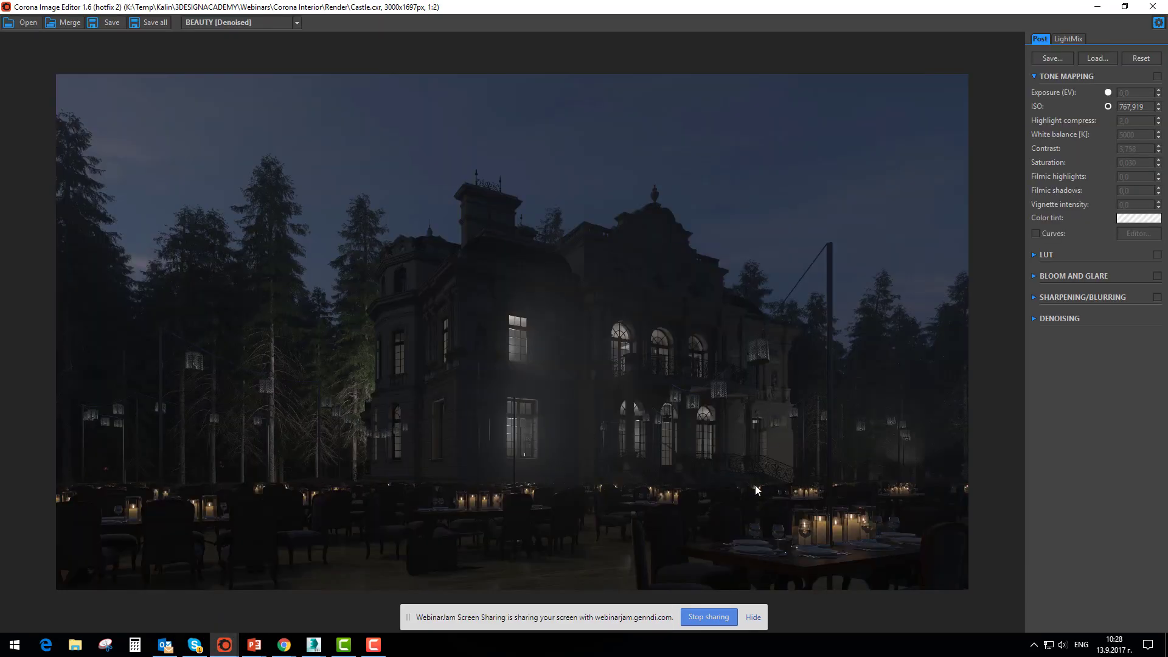
pyautogui.click(1068, 39)
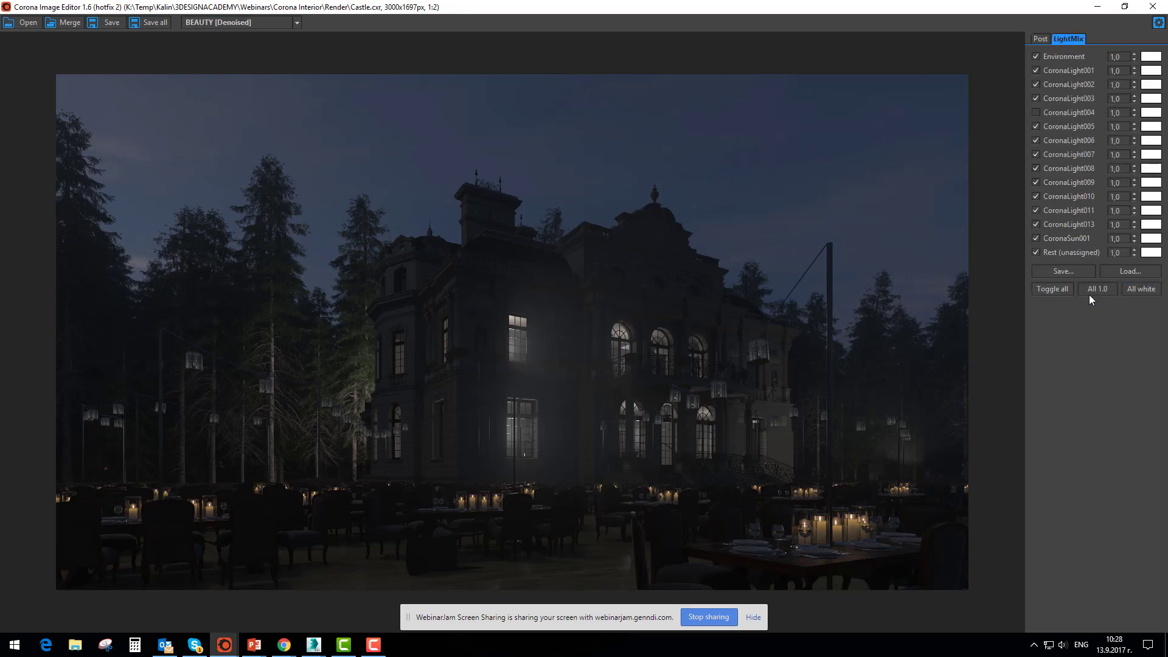
pyautogui.click(1130, 271)
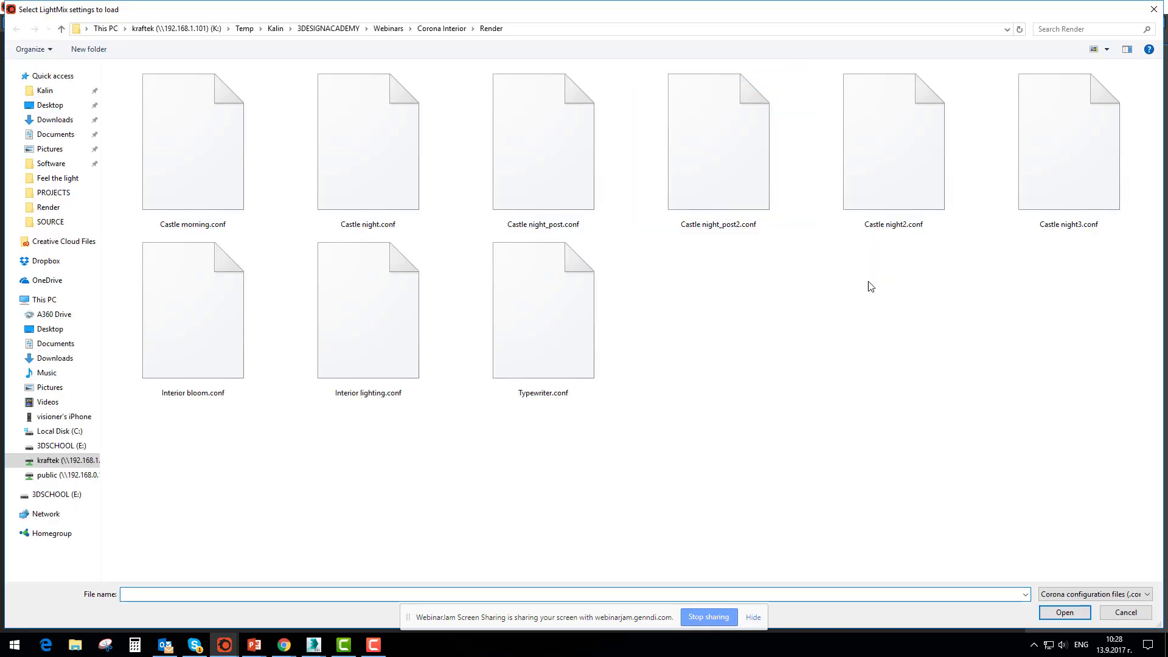
pyautogui.doubleClick(897, 148)
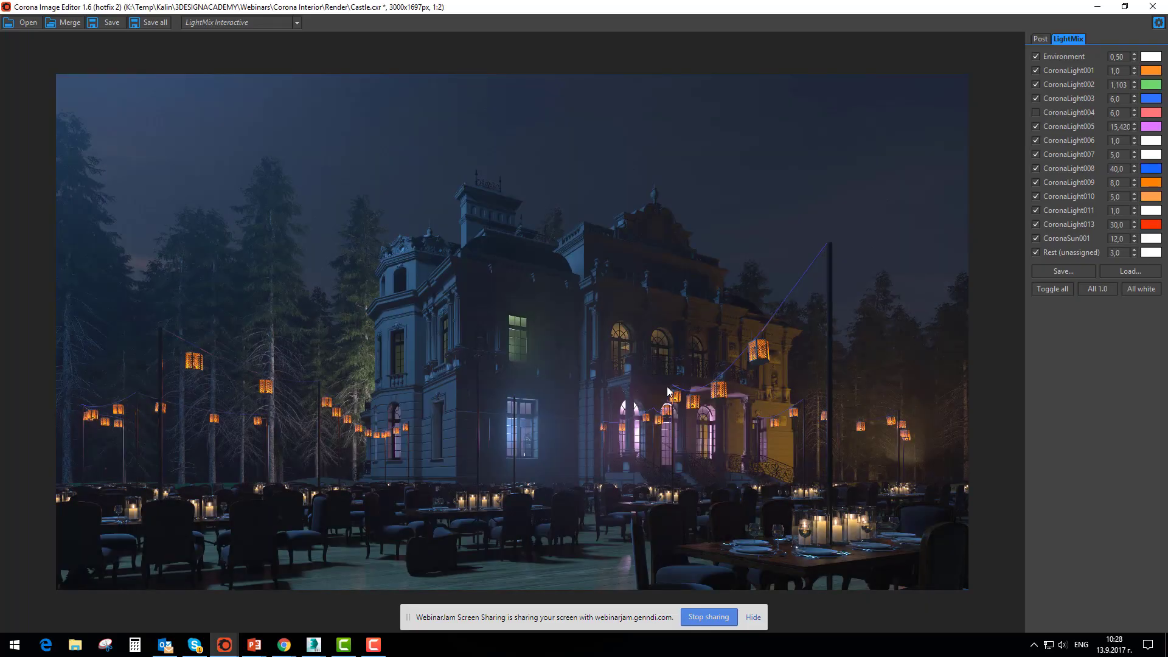
# Compare the castle render with CoronaLight010 and CoronaLight006 each turned off and on
pyautogui.click(1035, 196)
pyautogui.click(1035, 196)
pyautogui.click(1035, 140)
pyautogui.click(1035, 140)
# Turn off CoronaLight001, 002, 003, 011, 013, CoronaSun001 and Rest (unassigned) in the castle mix
pyautogui.click(1035, 96)
pyautogui.click(1036, 70)
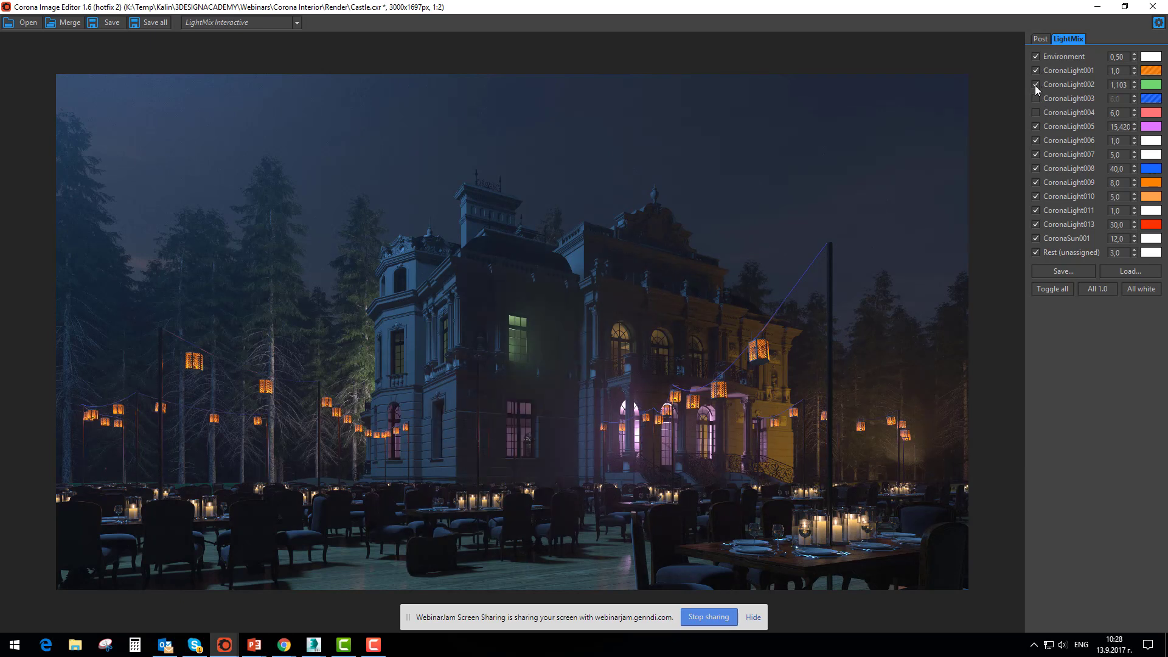
pyautogui.click(1036, 211)
pyautogui.click(1035, 223)
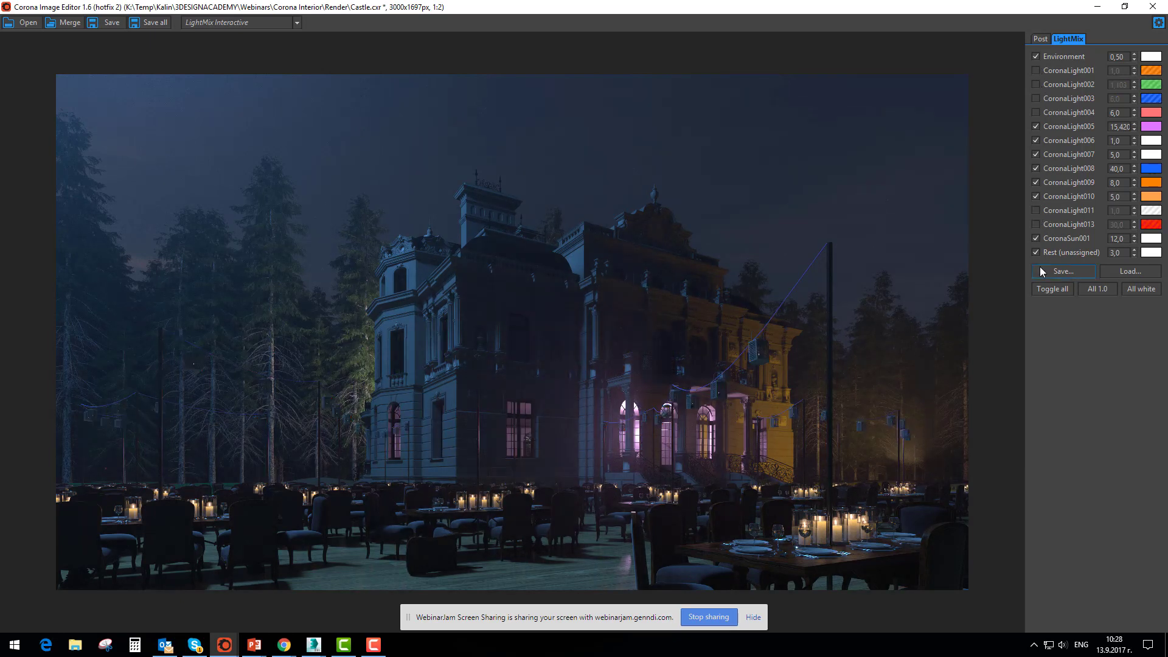
pyautogui.click(1035, 238)
pyautogui.click(1035, 252)
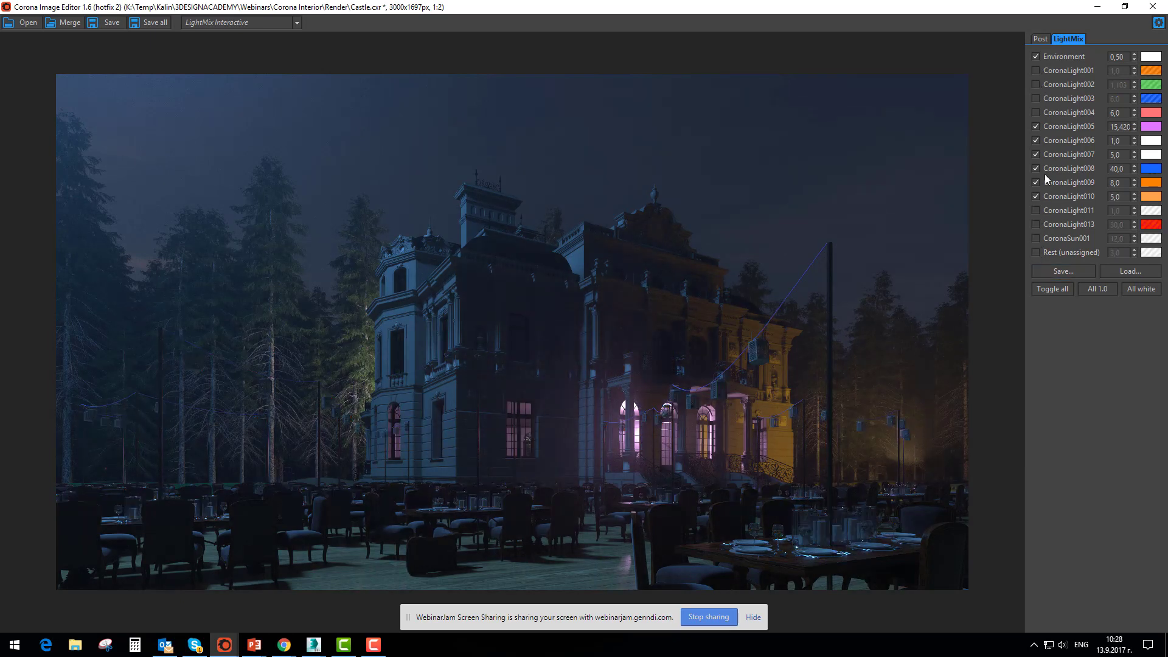
# Turn off CoronaLight006, 007 and 008 in the castle mix, and turn CoronaLight011 and 013 back on
pyautogui.click(1035, 168)
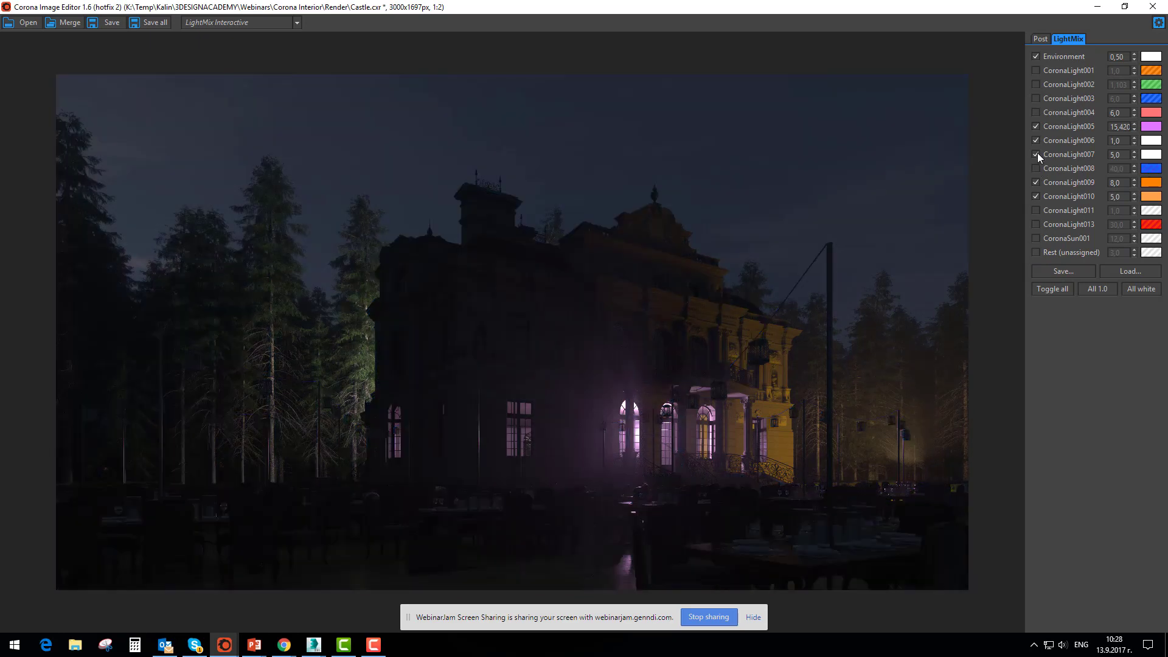
pyautogui.click(1036, 154)
pyautogui.click(1035, 126)
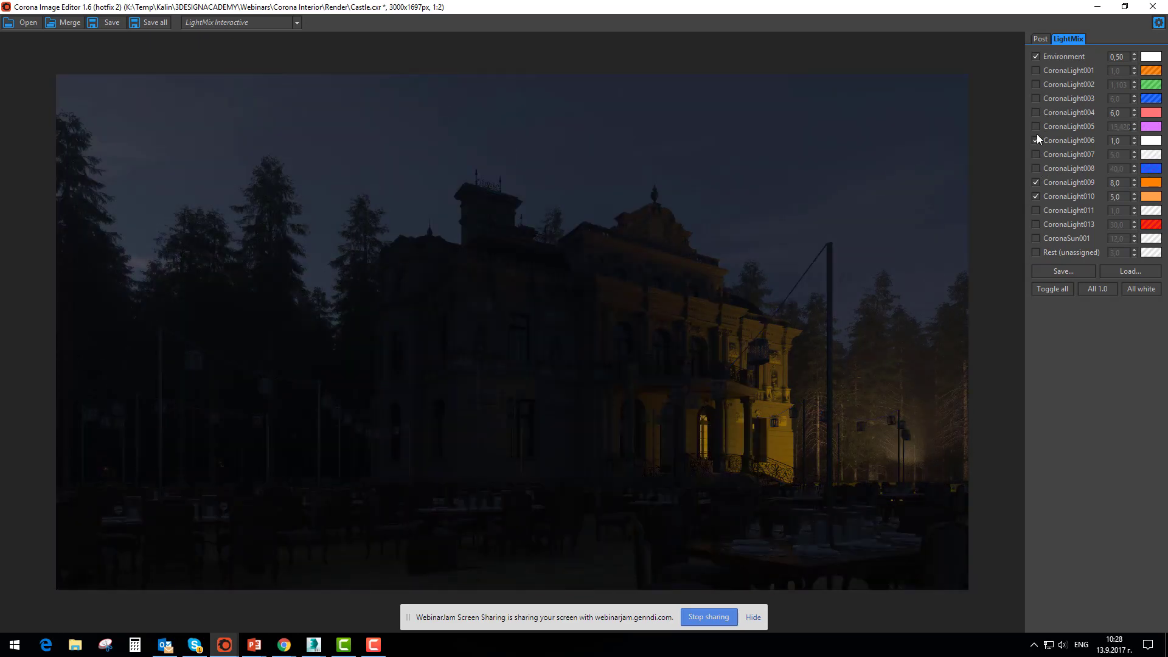
pyautogui.click(1035, 126)
pyautogui.click(1035, 141)
pyautogui.click(1035, 209)
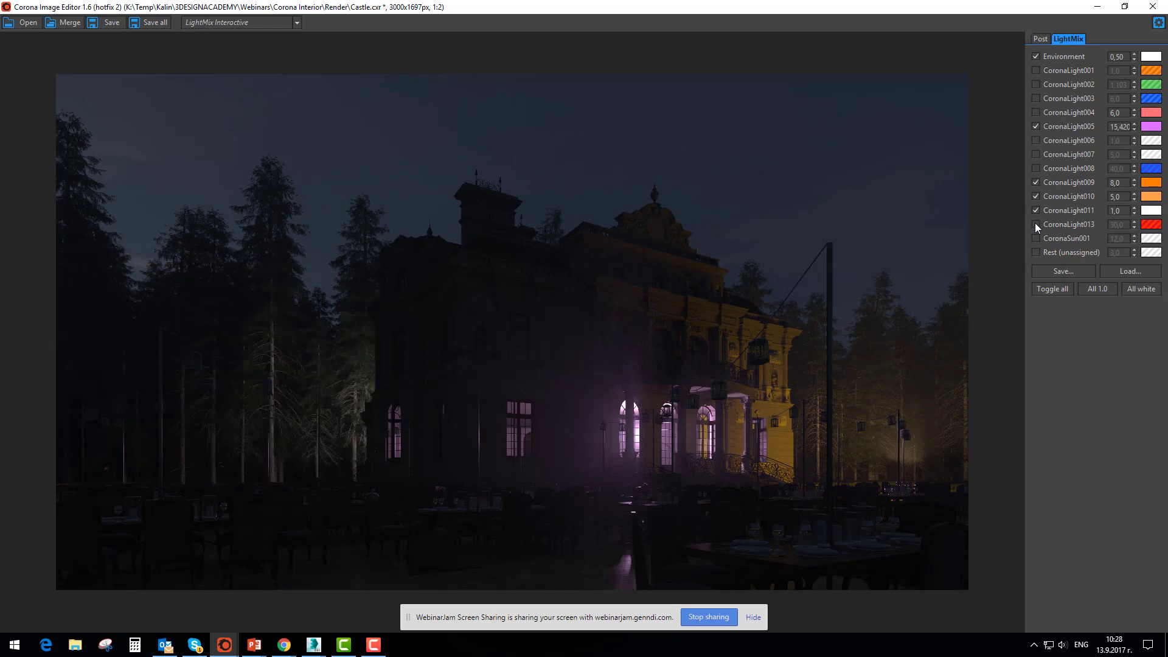
pyautogui.click(1034, 224)
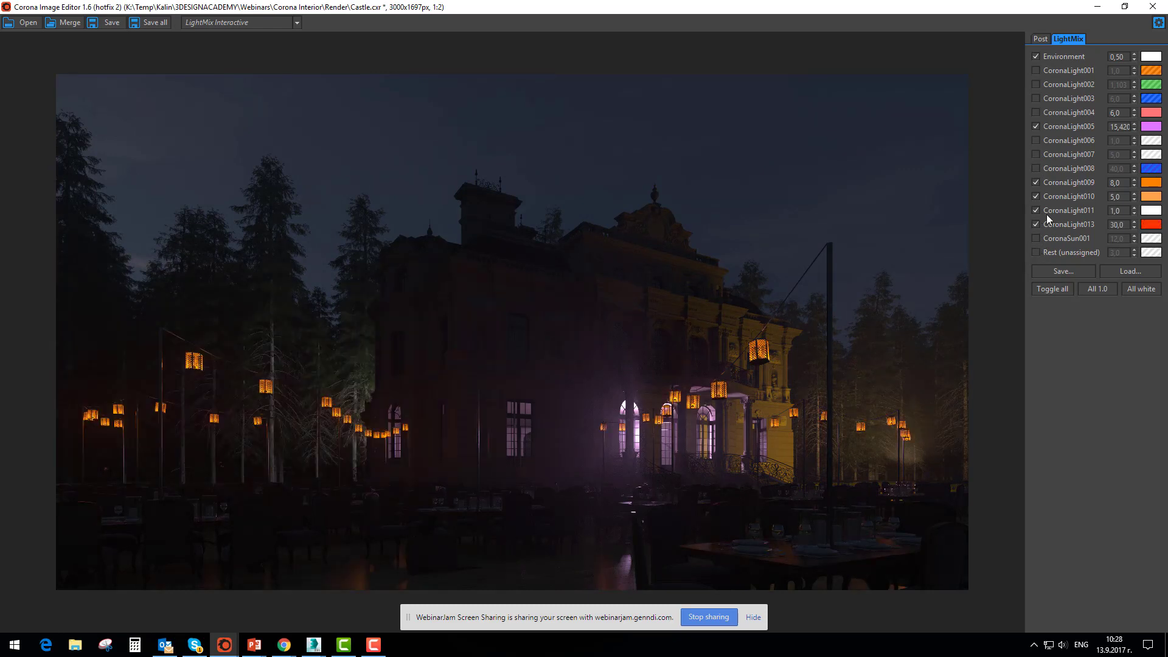
# Change the color of CoronaLight009 to light blue
pyautogui.click(1150, 183)
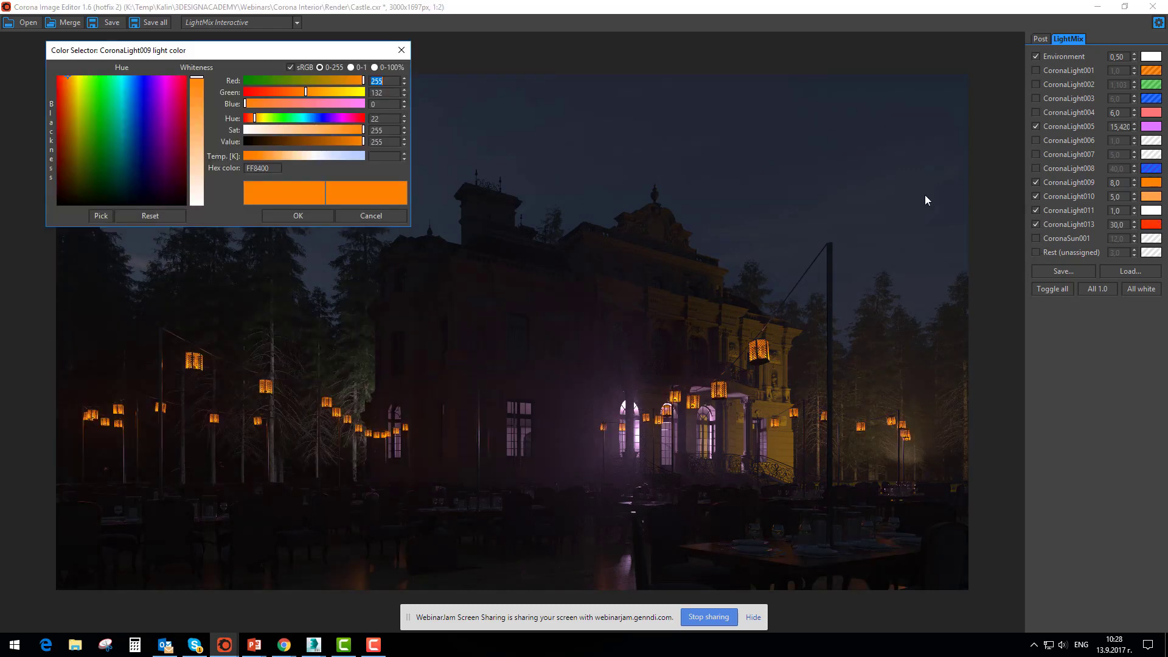
pyautogui.click(343, 155)
pyautogui.click(321, 92)
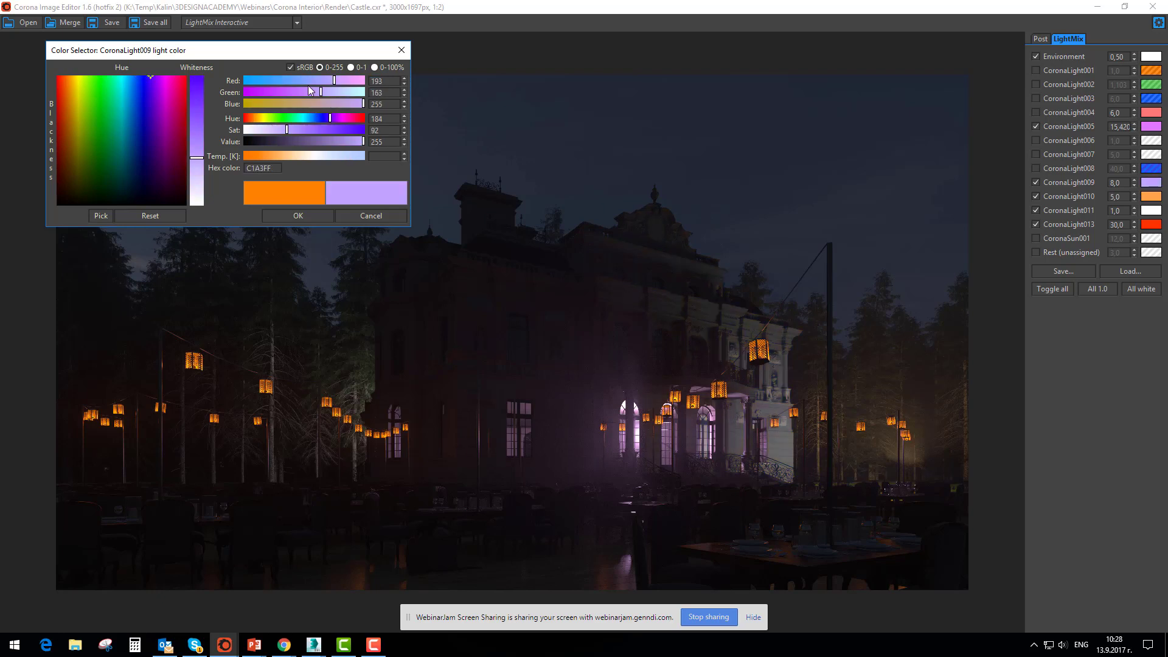
pyautogui.click(293, 80)
pyautogui.click(298, 216)
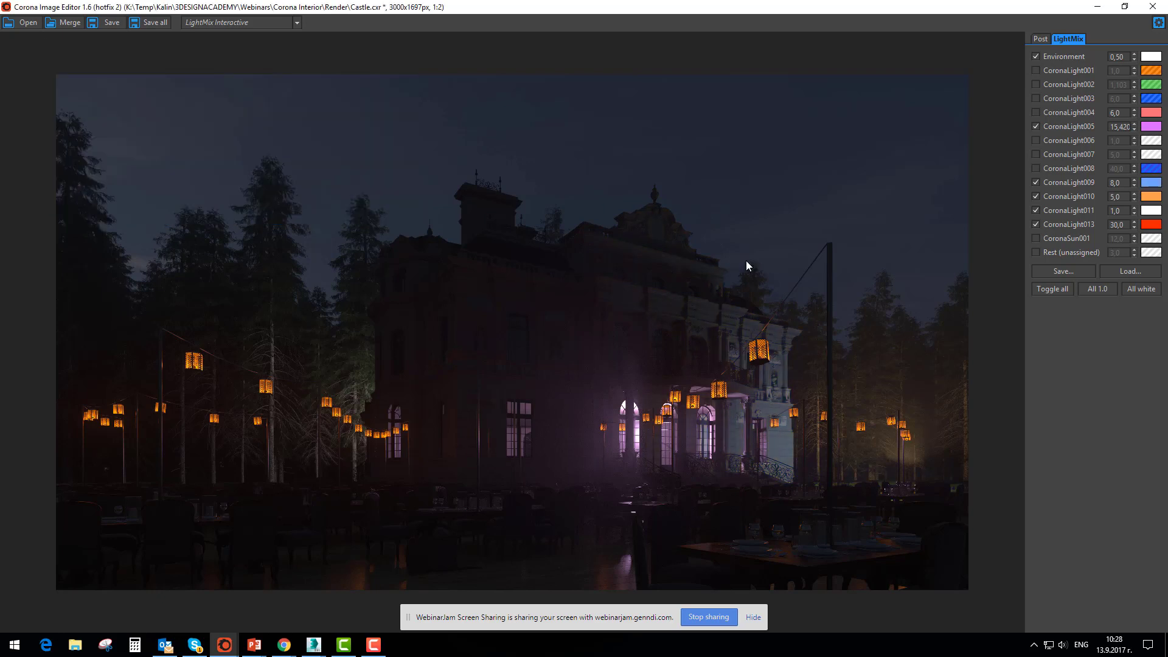
# Enable CoronaSun001 in the castle mix and change its color to blue
pyautogui.click(1035, 237)
pyautogui.click(1151, 238)
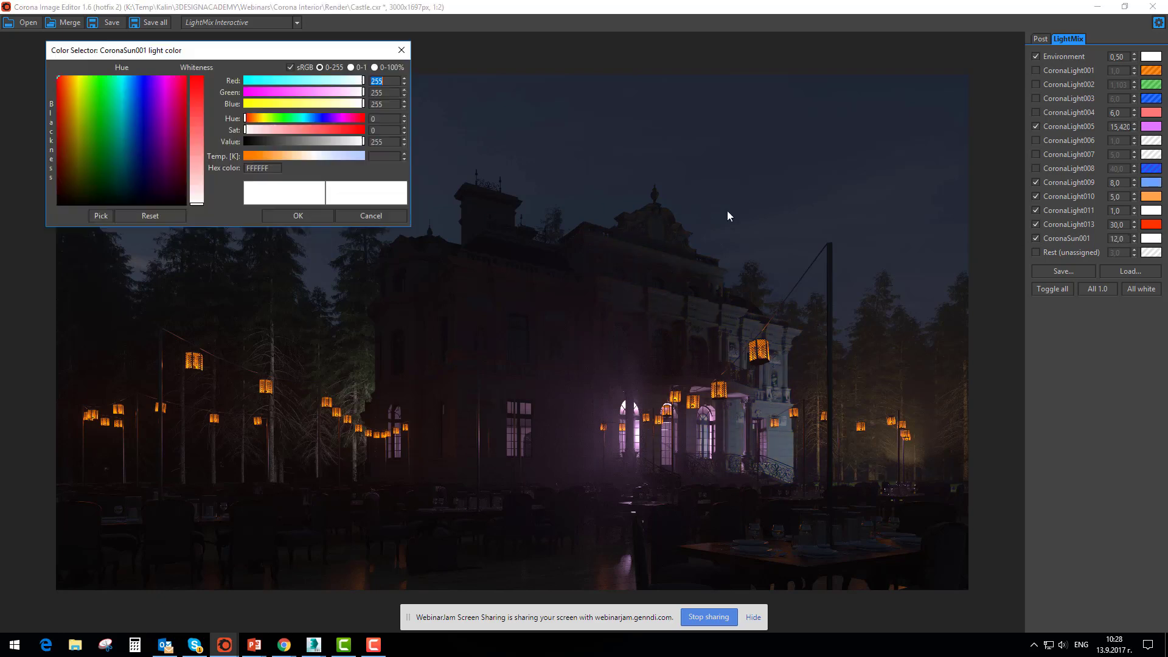
pyautogui.click(266, 155)
pyautogui.moveTo(258, 124); pyautogui.dragTo(317, 118)
pyautogui.click(300, 213)
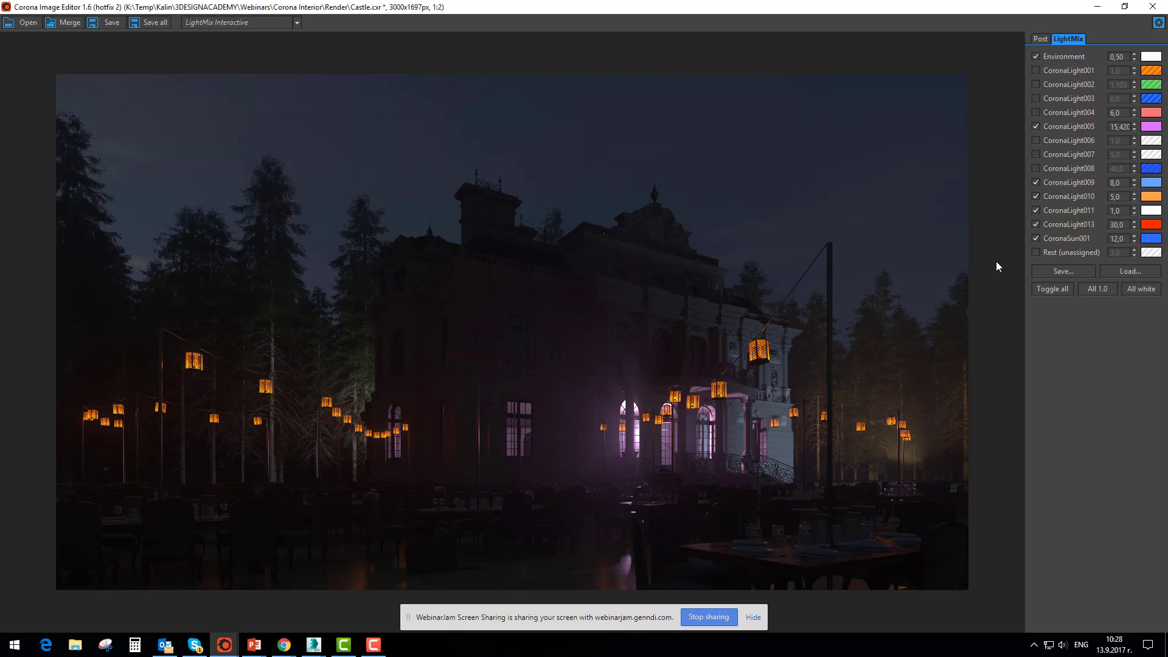
# Enable CoronaLight007 and change its color to a warm orange
pyautogui.click(1035, 155)
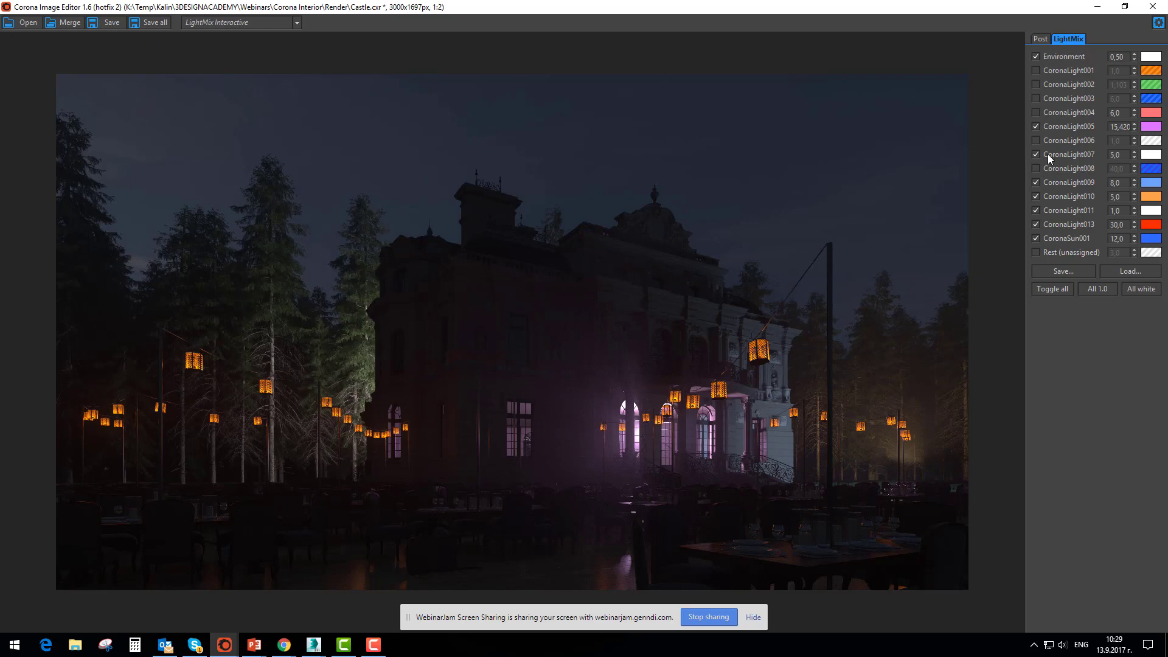
pyautogui.click(1151, 154)
pyautogui.moveTo(340, 155); pyautogui.dragTo(266, 156)
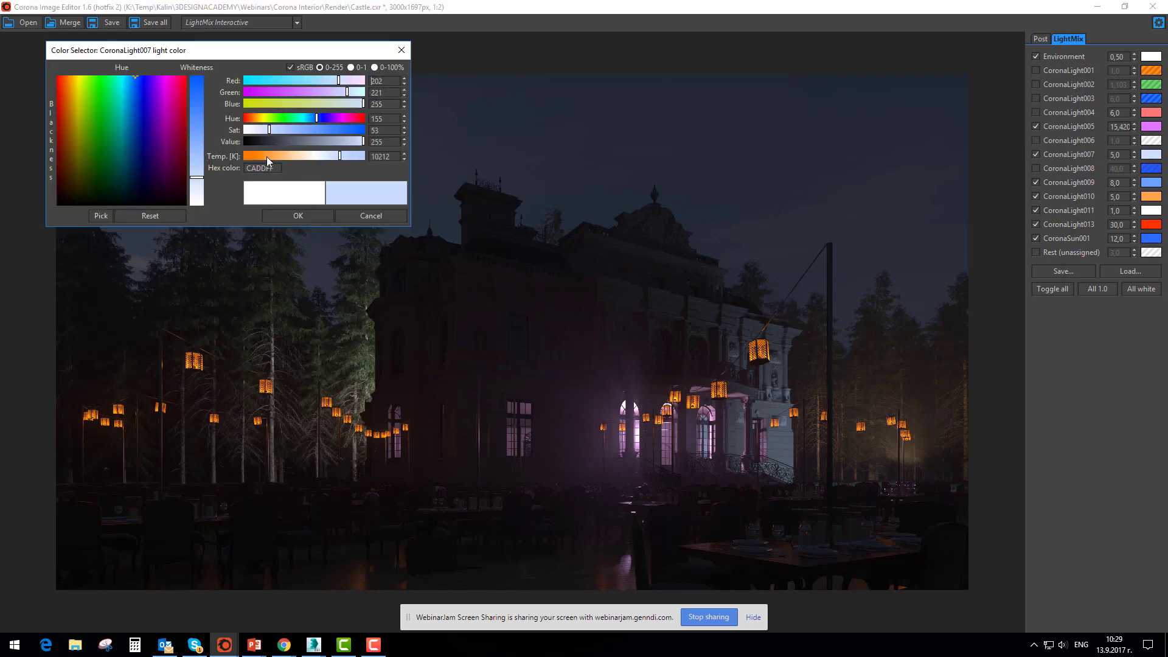
pyautogui.click(295, 215)
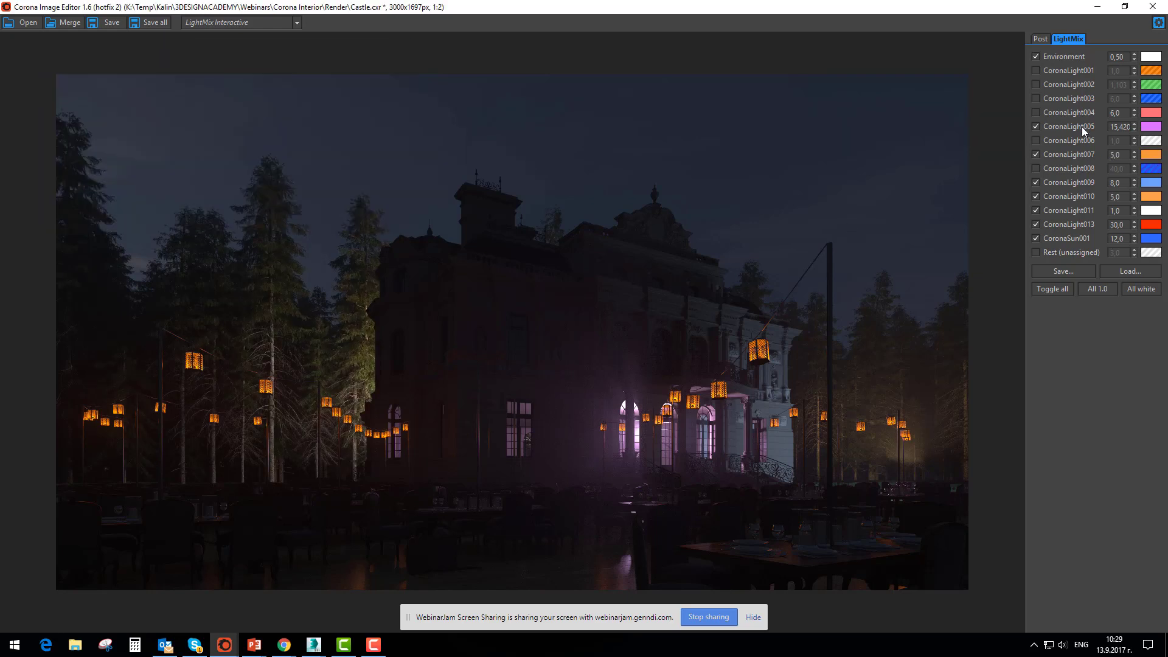
# Compare the castle with CoronaLight003 off and on, and leave CoronaLight002 and CoronaLight003 enabled
pyautogui.click(1035, 126)
pyautogui.click(1035, 98)
pyautogui.click(1035, 98)
pyautogui.click(1035, 98)
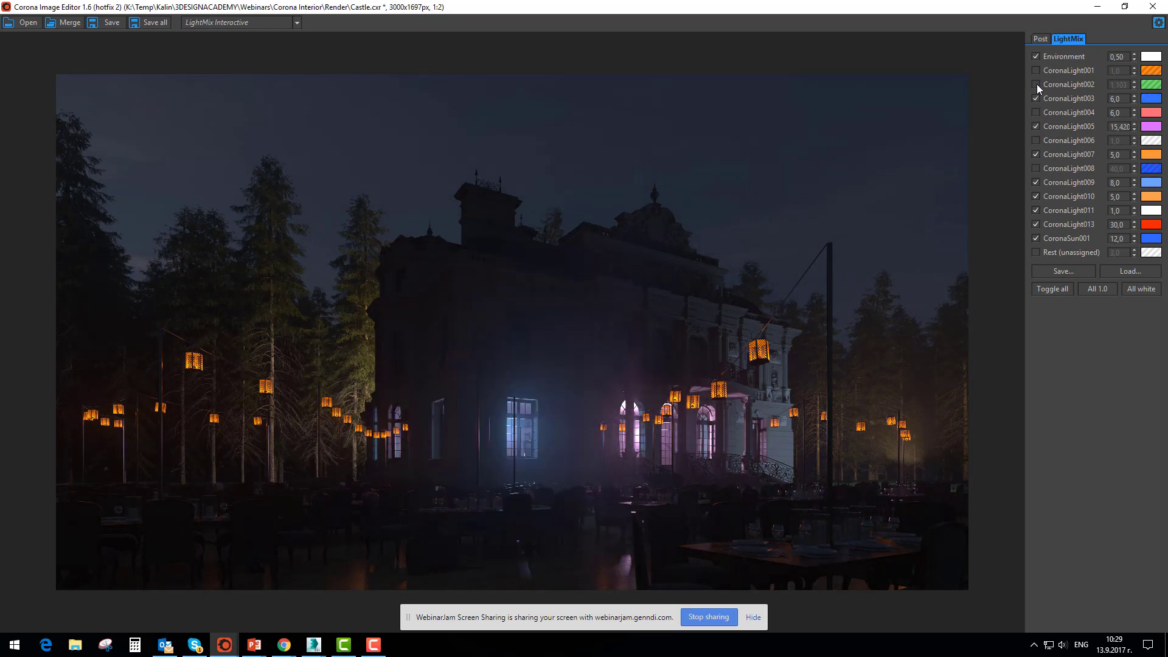
pyautogui.click(1035, 84)
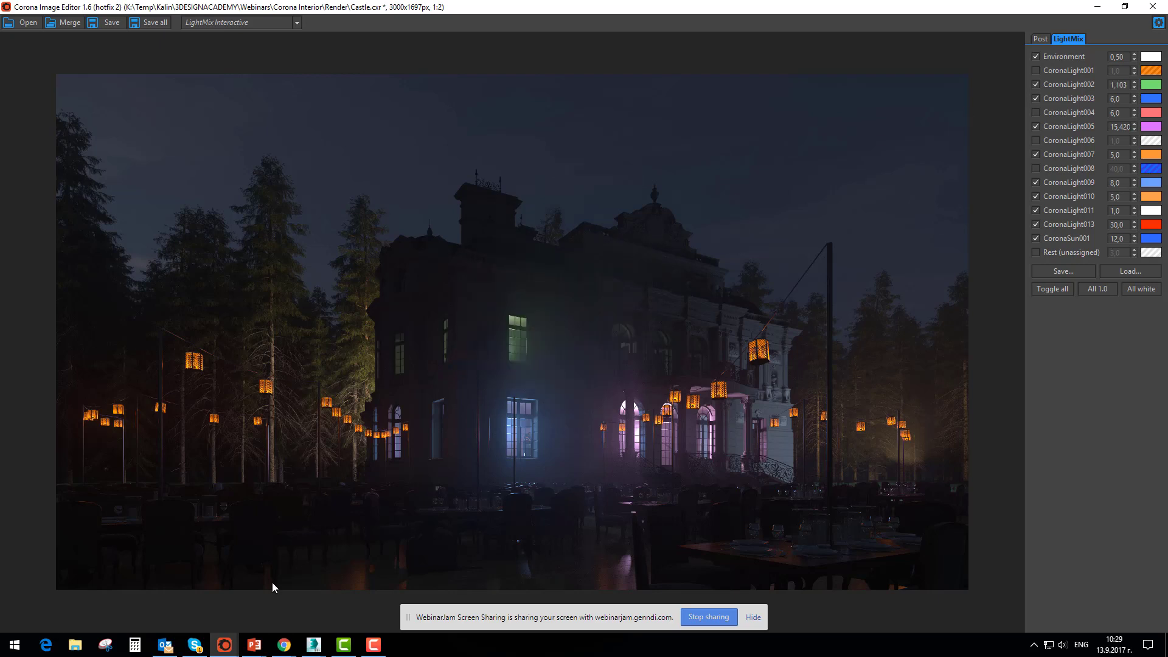
# Minimize the castle render and switch to the Wohnenzimmer.max scene in 3ds Max
pyautogui.click(1097, 6)
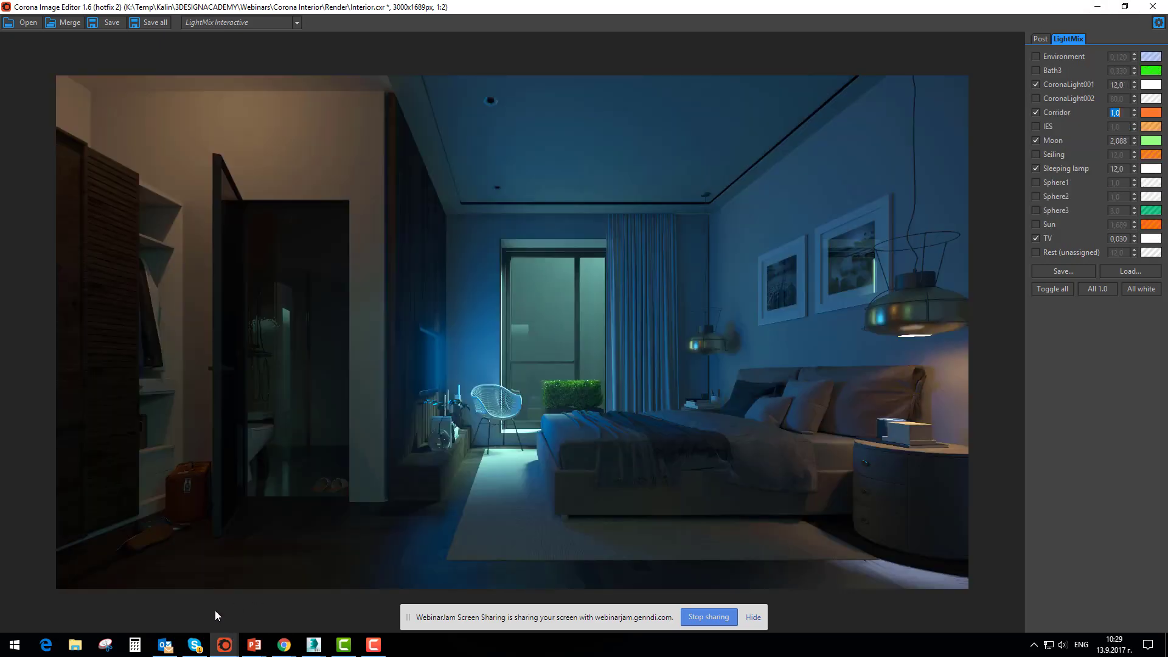
pyautogui.click(313, 644)
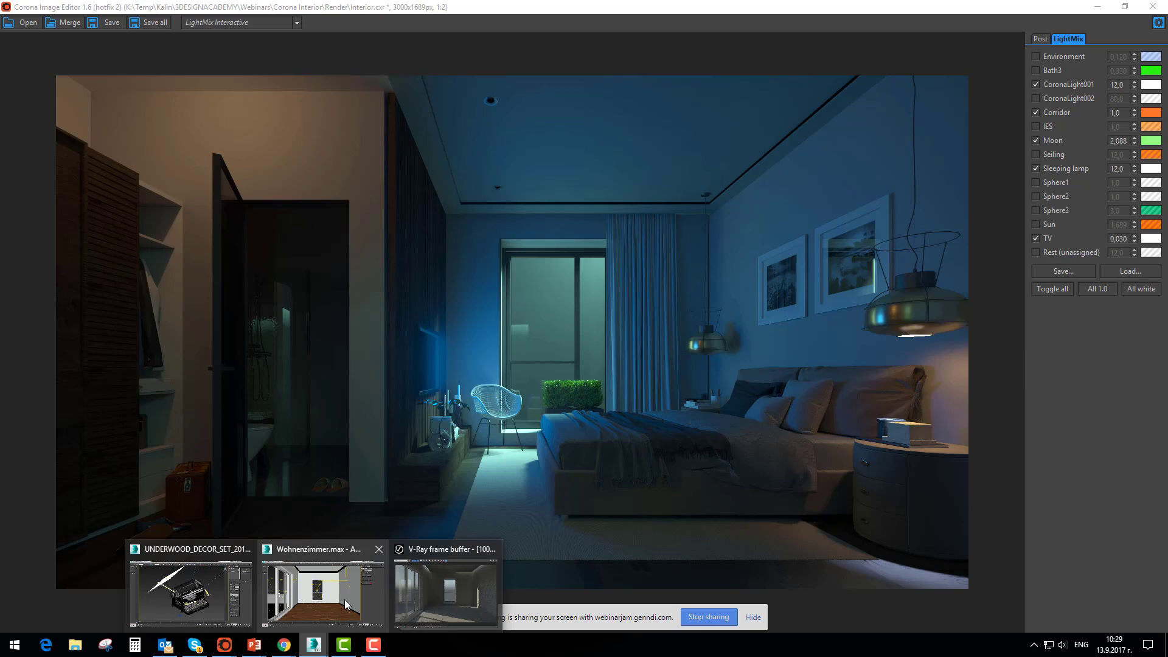
pyautogui.click(334, 600)
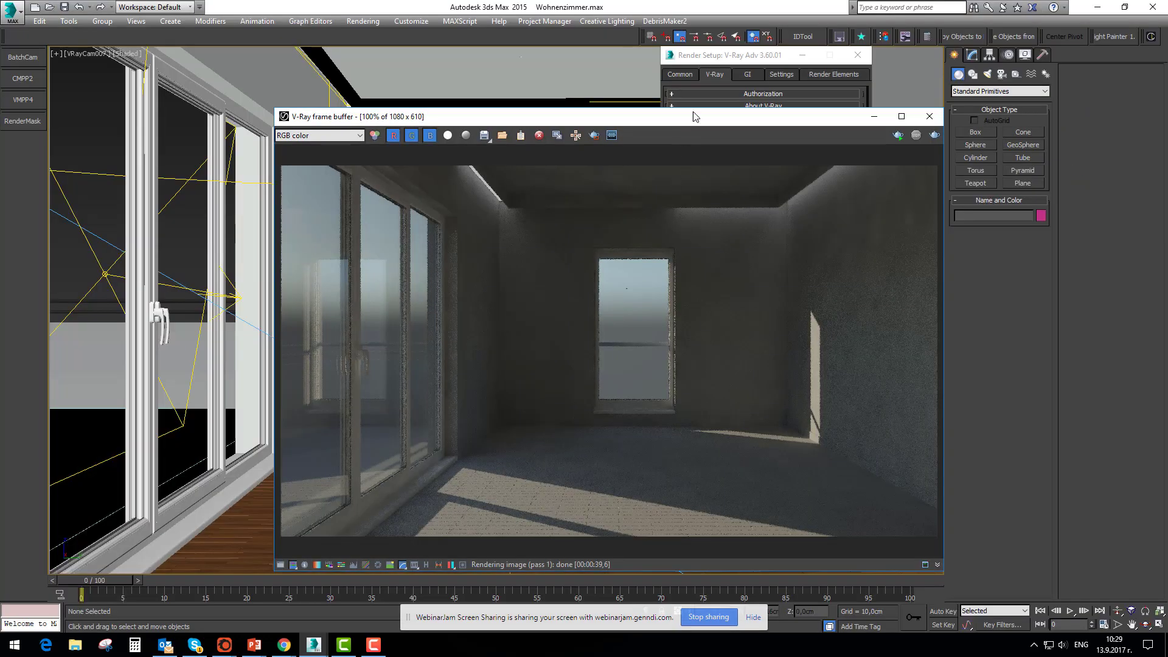
# Start rendering the room in the V-Ray frame buffer and move its window clear of the viewport
pyautogui.moveTo(686, 117); pyautogui.dragTo(622, 92)
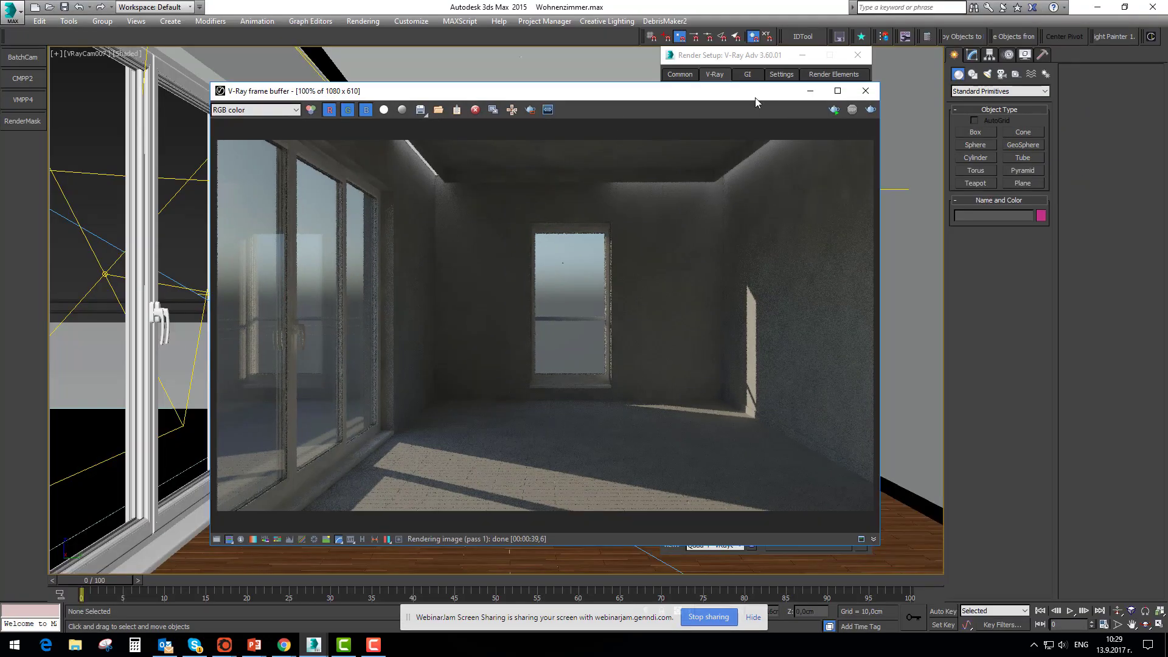
pyautogui.moveTo(754, 97); pyautogui.dragTo(713, 105)
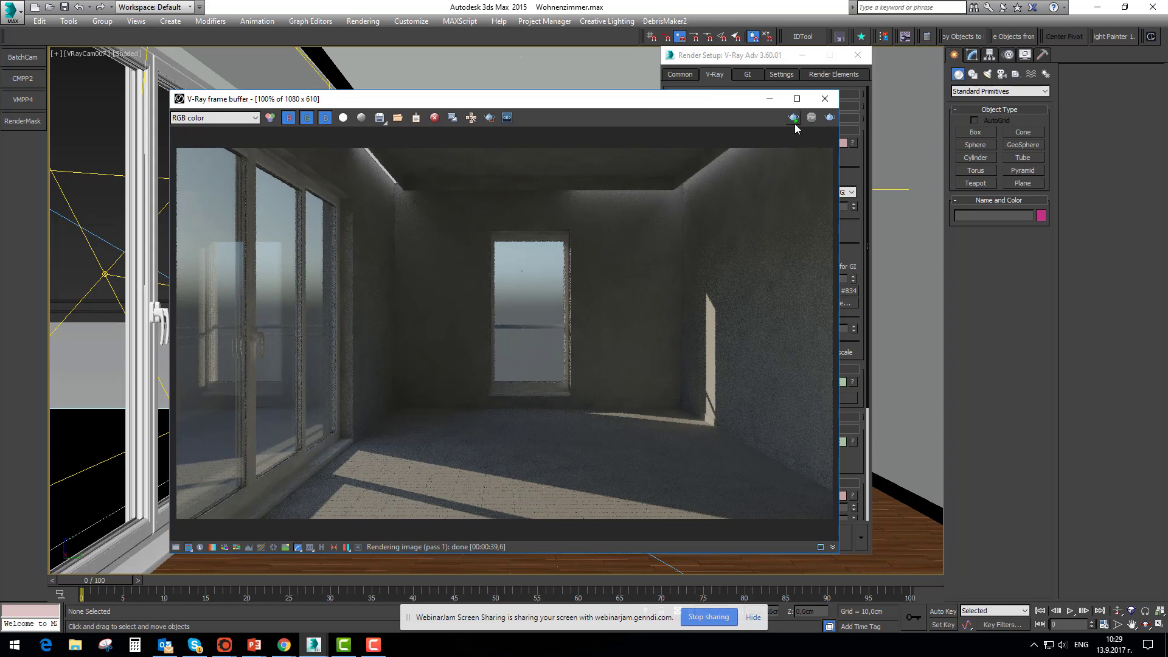
pyautogui.moveTo(705, 101); pyautogui.dragTo(873, 107)
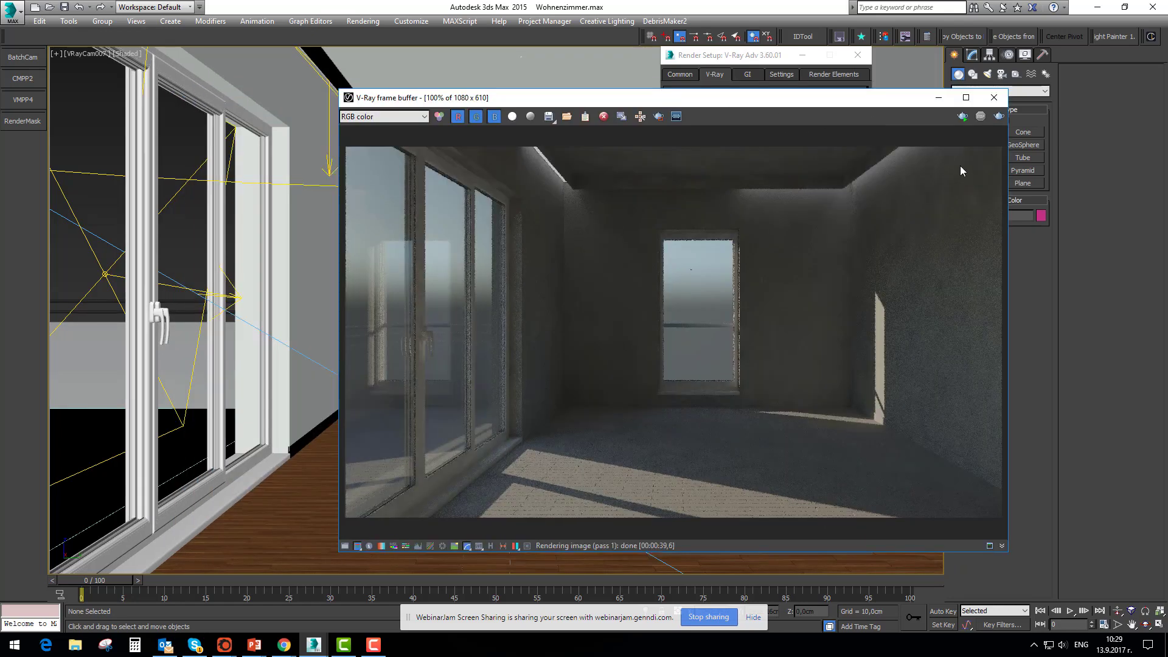
pyautogui.click(962, 116)
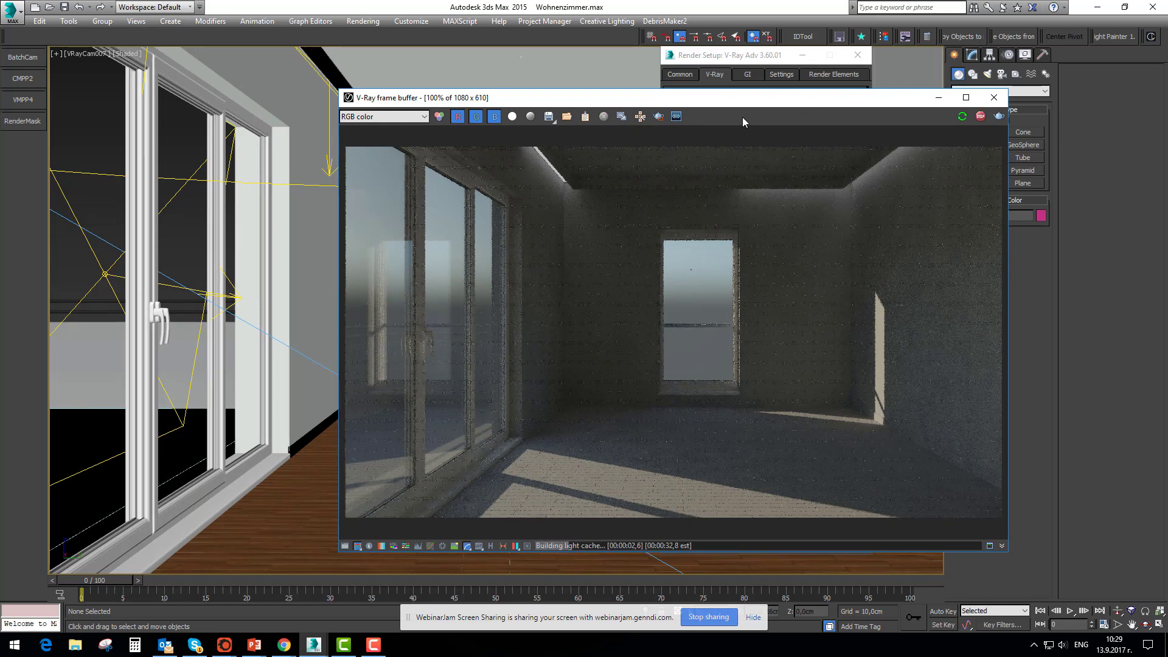
pyautogui.moveTo(785, 101); pyautogui.dragTo(801, 112)
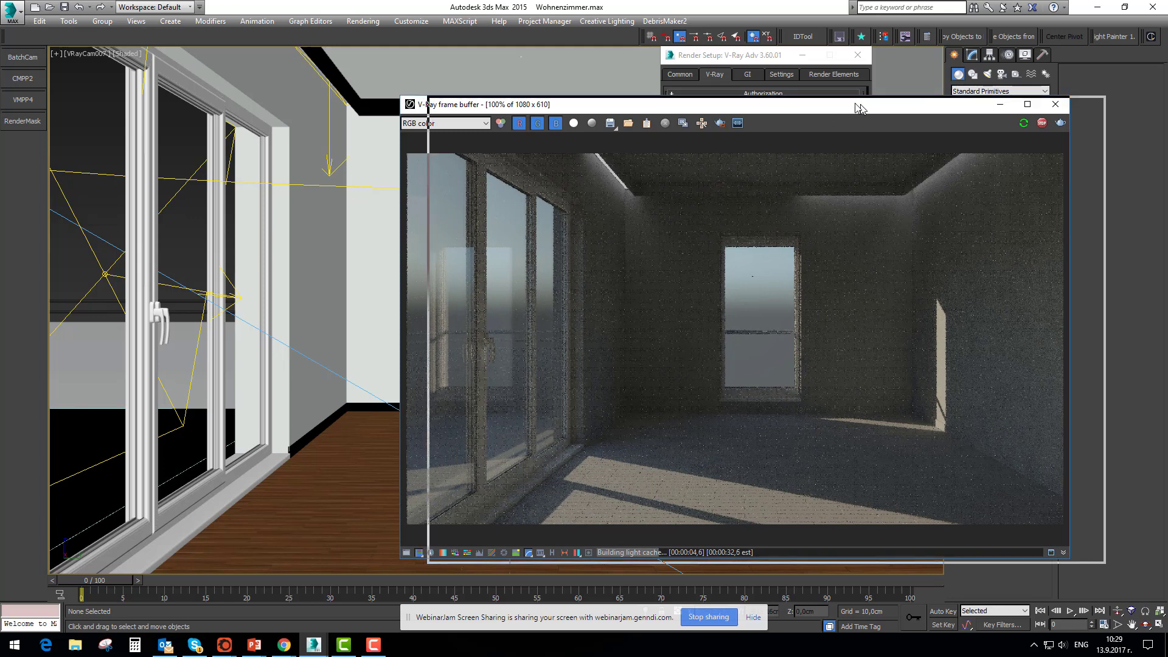
# Open the V-Ray Light Lister and place it so that the room render stays in view
pyautogui.moveTo(831, 108); pyautogui.dragTo(862, 109)
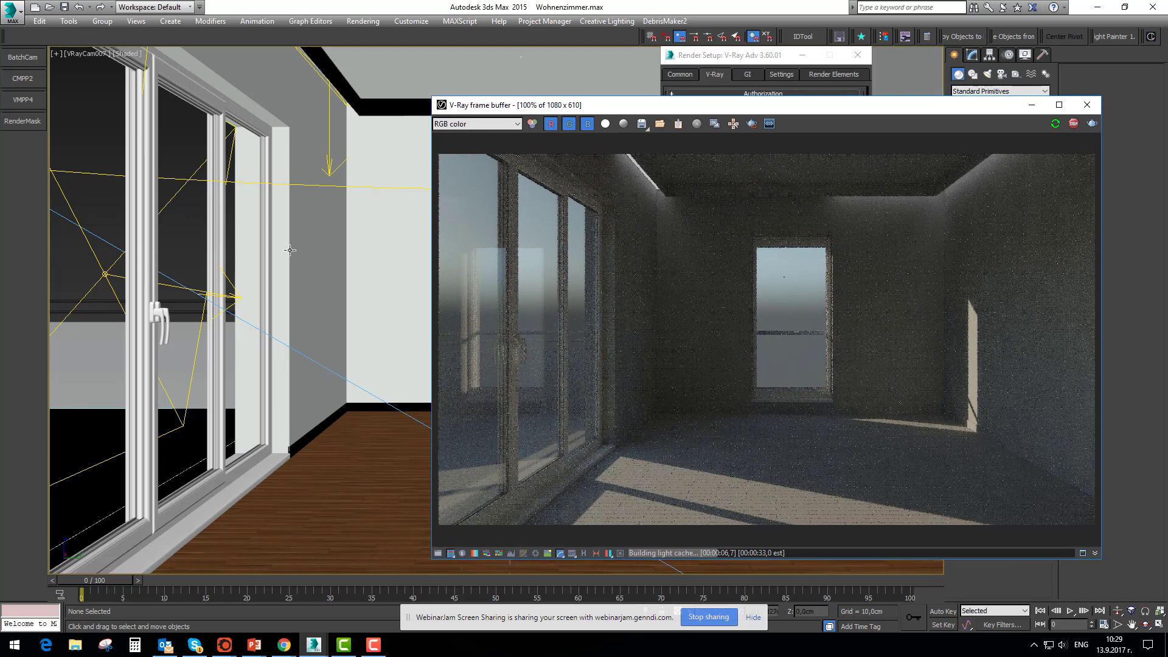
pyautogui.click(167, 190)
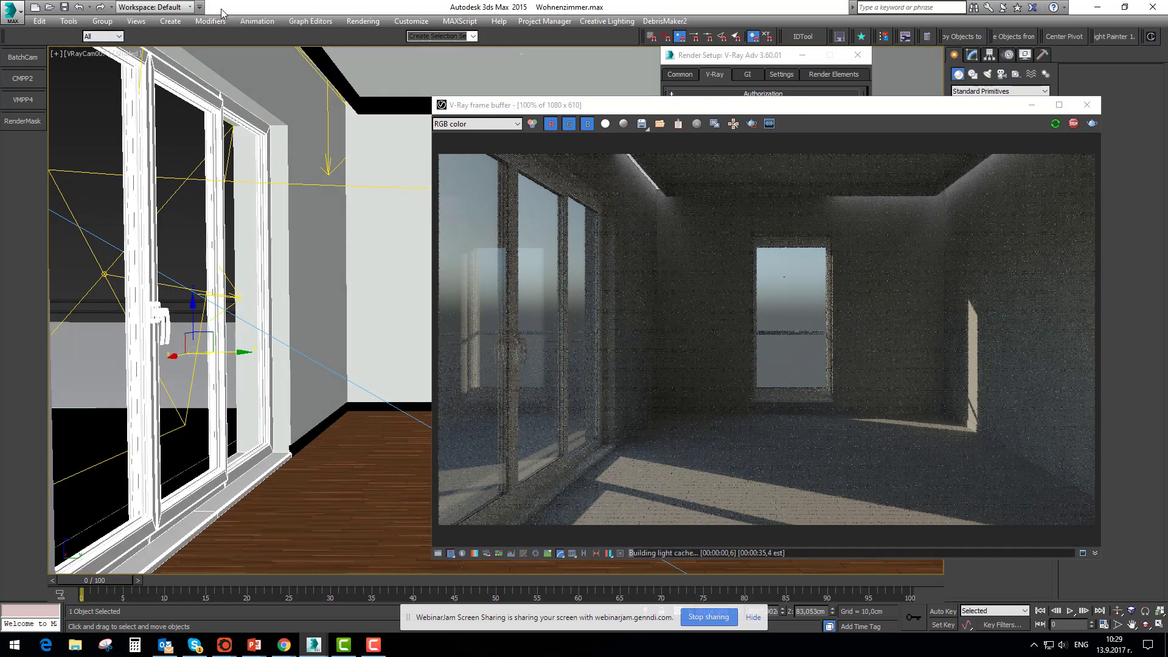
pyautogui.click(68, 21)
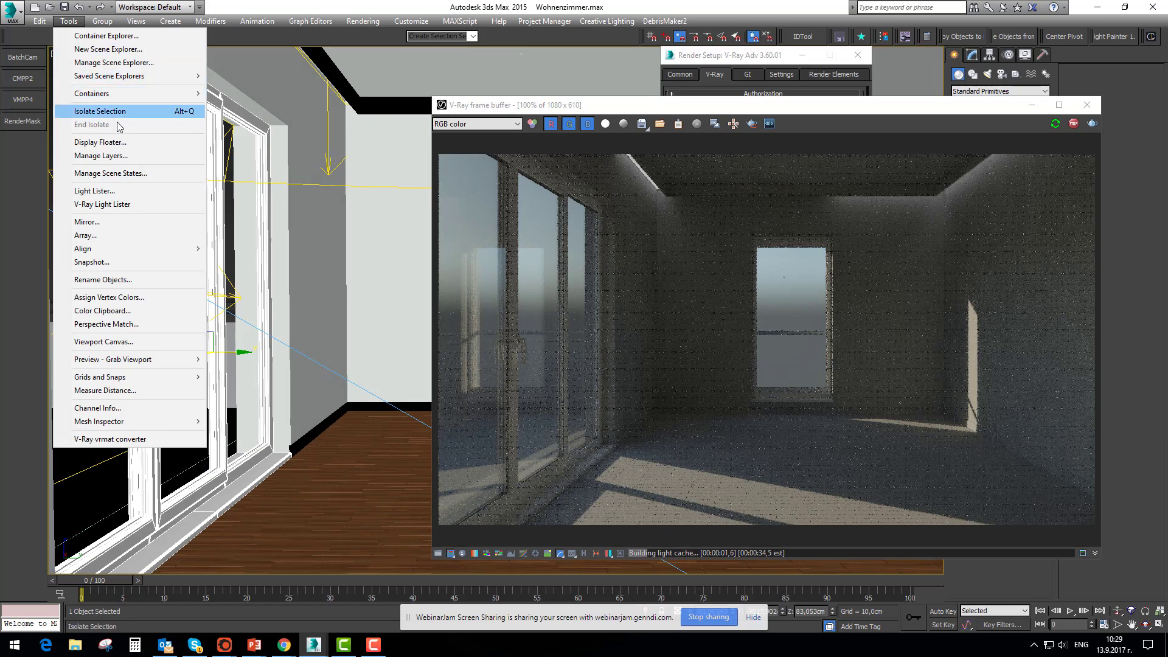
pyautogui.click(109, 204)
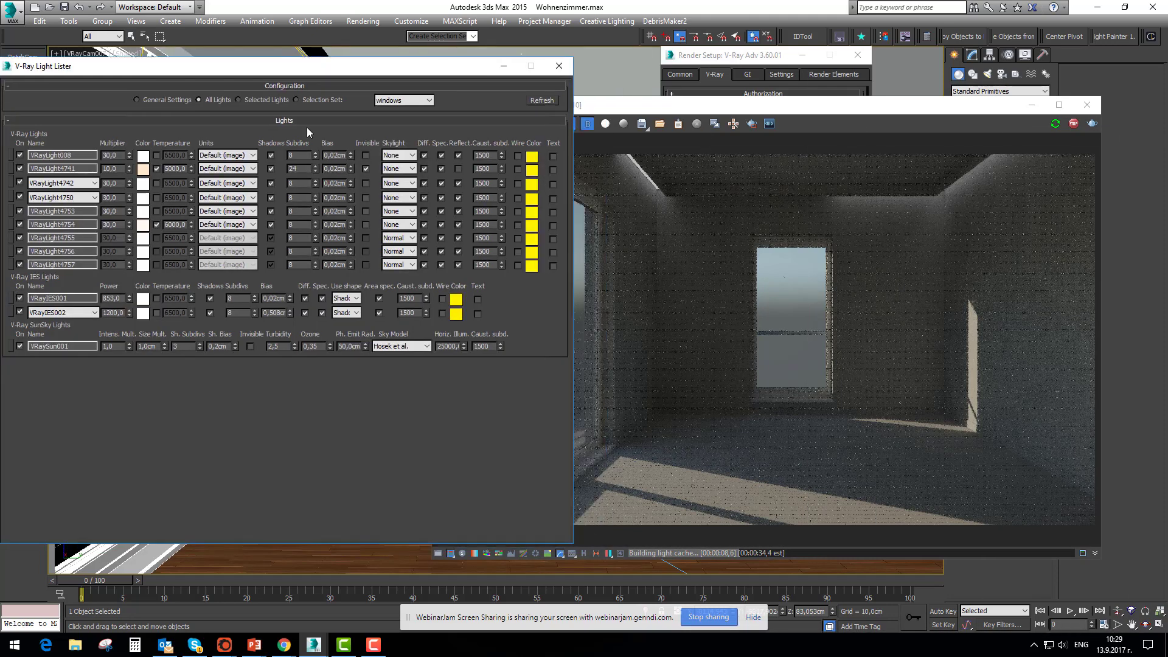
pyautogui.moveTo(238, 71); pyautogui.dragTo(269, 74)
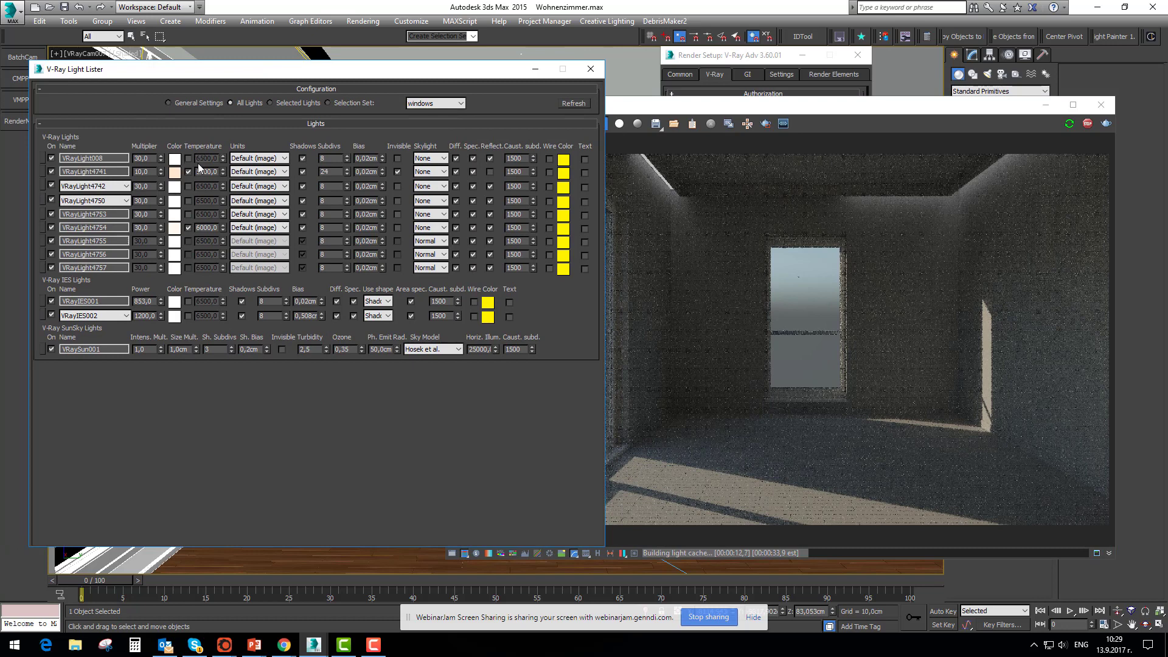
# Turn off every light in the V-Ray Light Lister, including the IES lights and VRaySun001
pyautogui.click(51, 200)
pyautogui.click(51, 214)
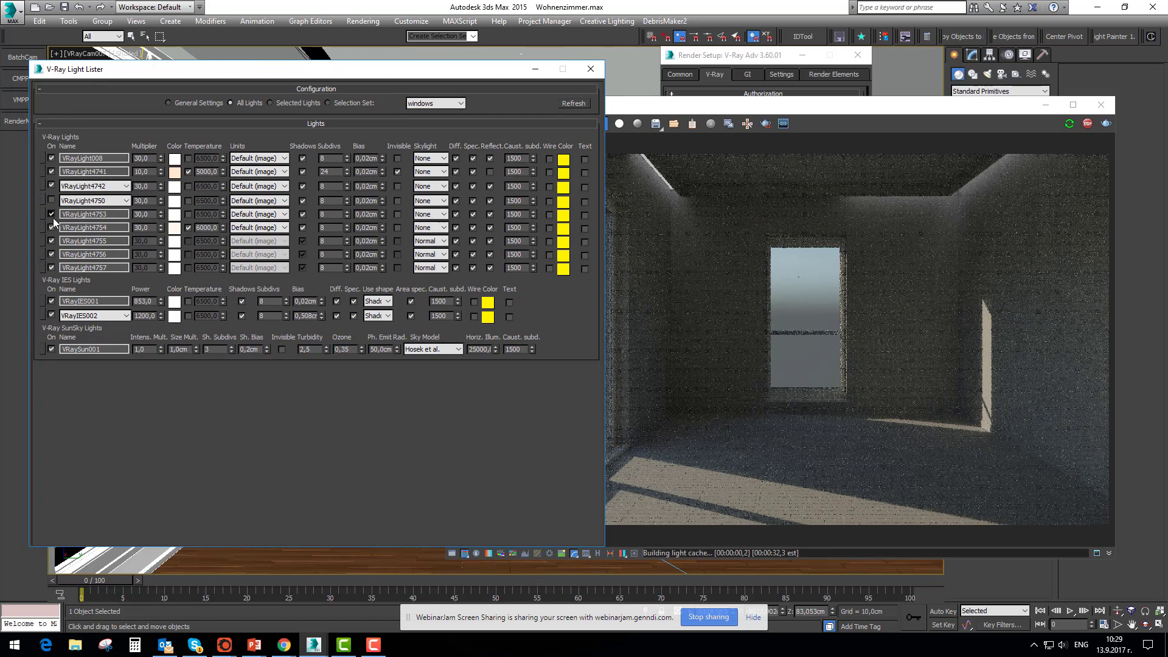
pyautogui.click(51, 227)
pyautogui.click(51, 241)
pyautogui.click(51, 254)
pyautogui.click(51, 268)
pyautogui.click(51, 301)
pyautogui.click(51, 316)
pyautogui.click(51, 186)
pyautogui.click(51, 172)
pyautogui.click(51, 158)
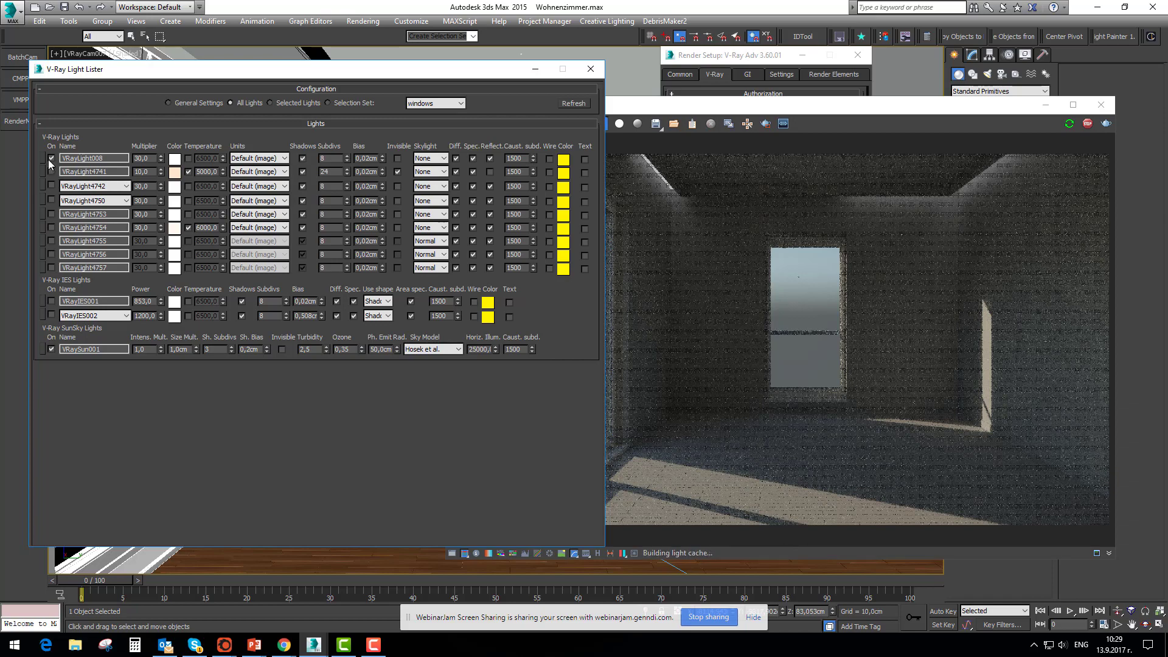
pyautogui.click(51, 349)
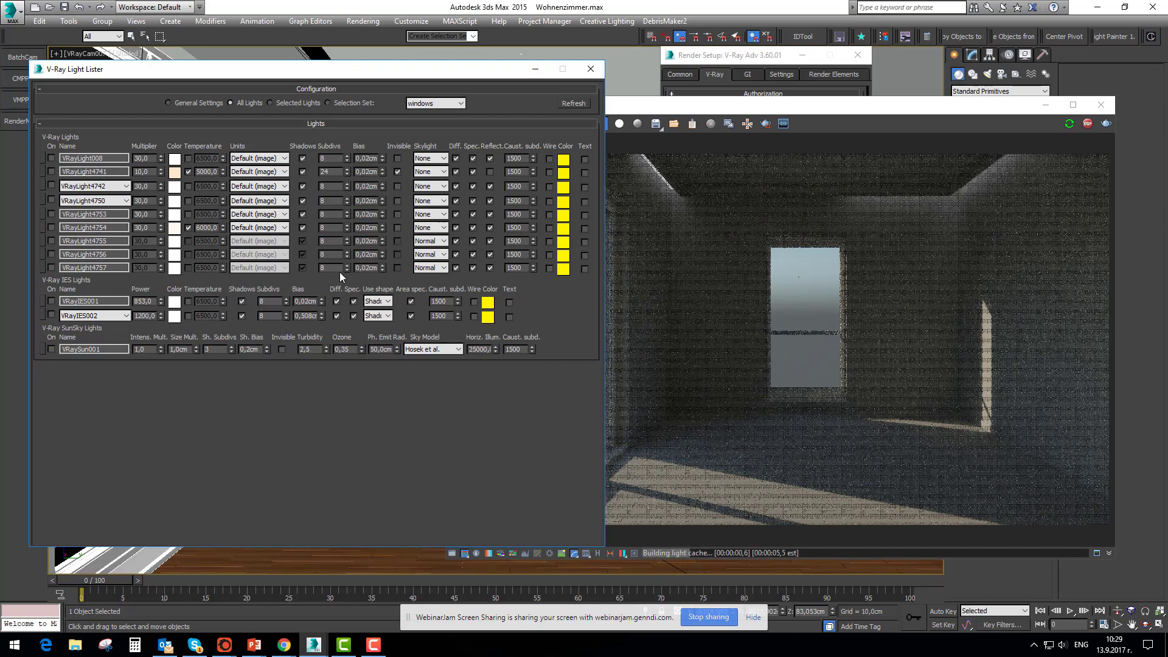
# Disable the DefaultVRaySky environment map in the scene's Environment and Effects settings
pyautogui.moveTo(749, 111); pyautogui.dragTo(728, 102)
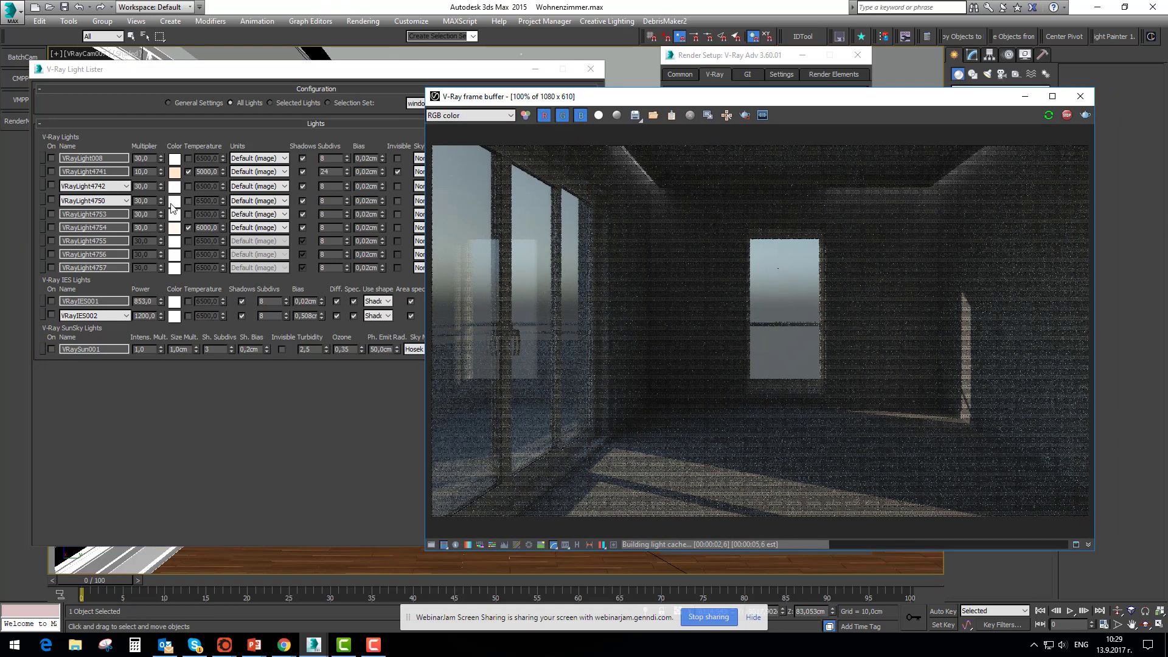
pyautogui.click(378, 22)
pyautogui.click(383, 127)
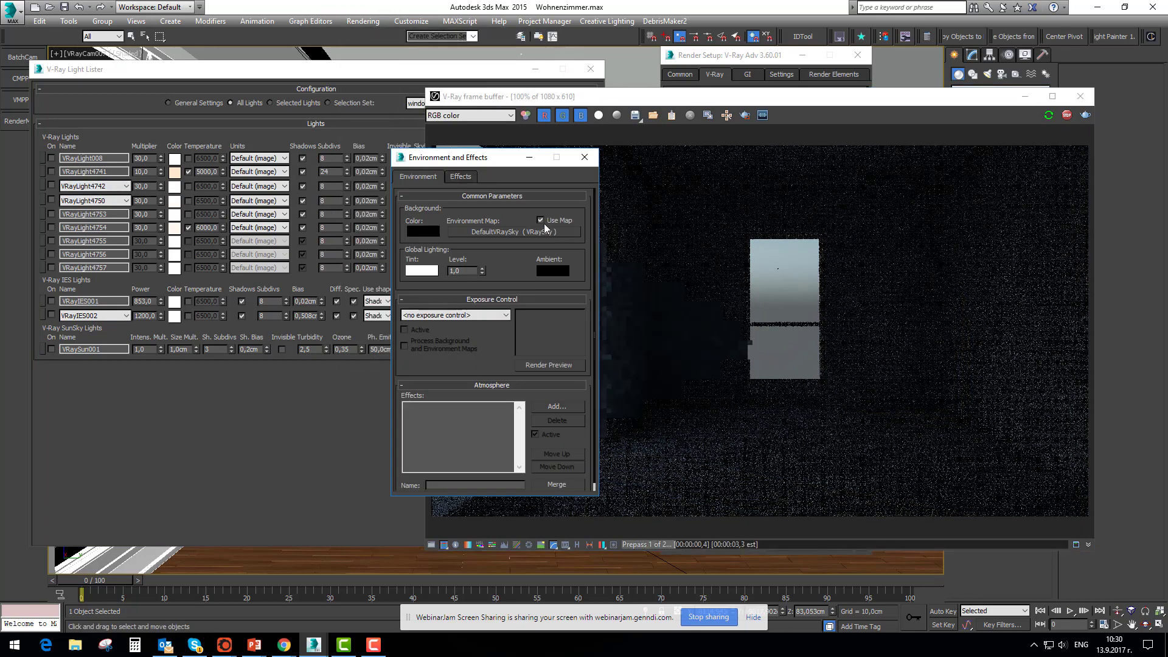
pyautogui.click(585, 158)
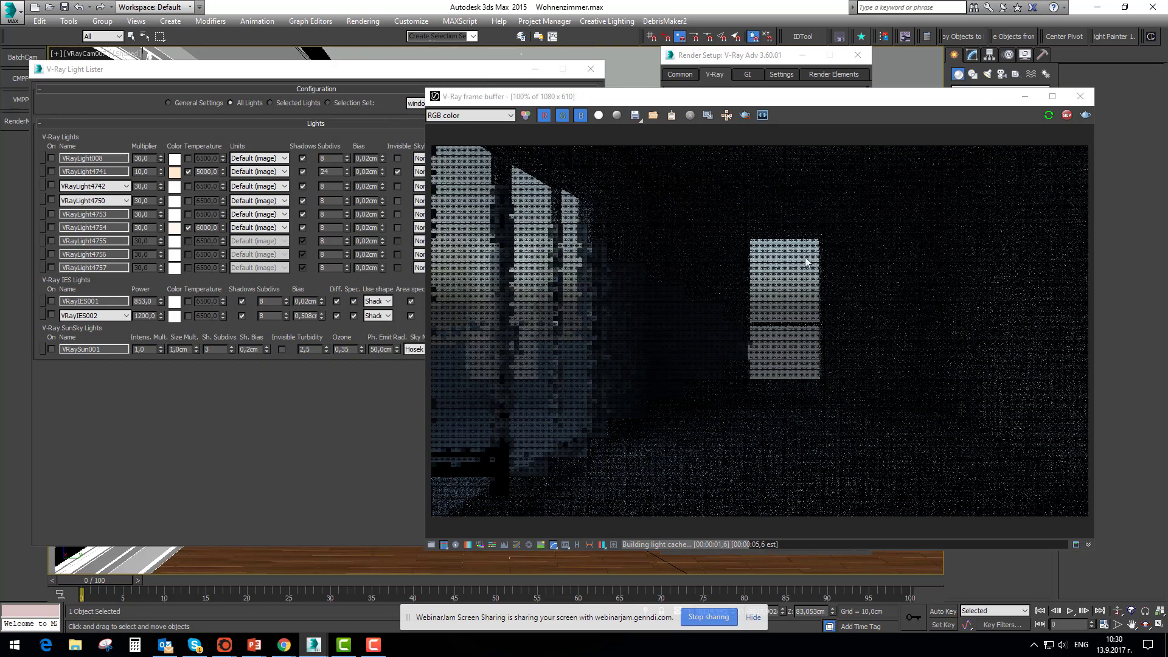
# Enable VRayLight4742 and VRayLight4750 and bring the V-Ray frame buffer into full view
pyautogui.click(51, 185)
pyautogui.click(51, 200)
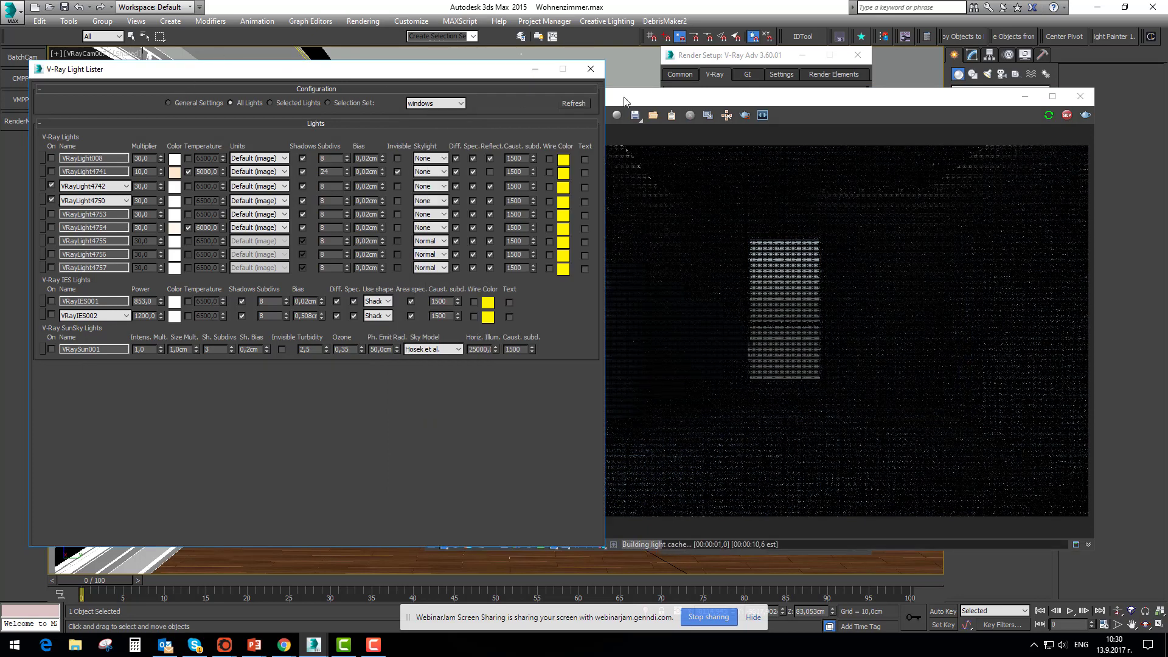
pyautogui.click(617, 98)
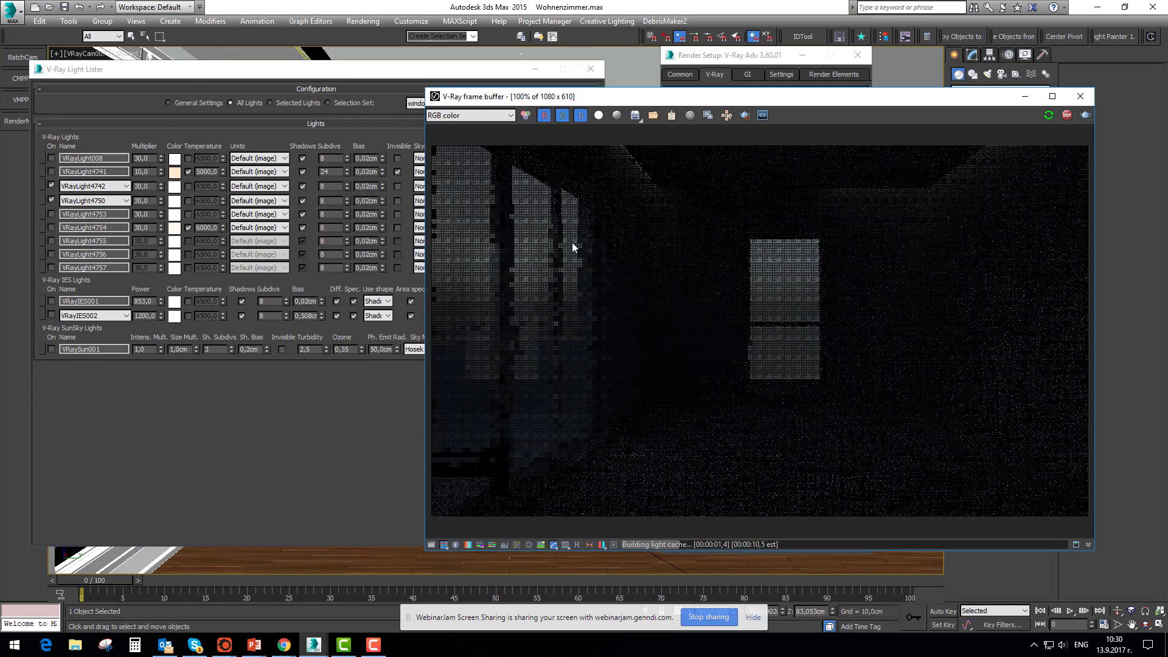
# Change the color of VRayLight4742 to pink
pyautogui.doubleClick(144, 185)
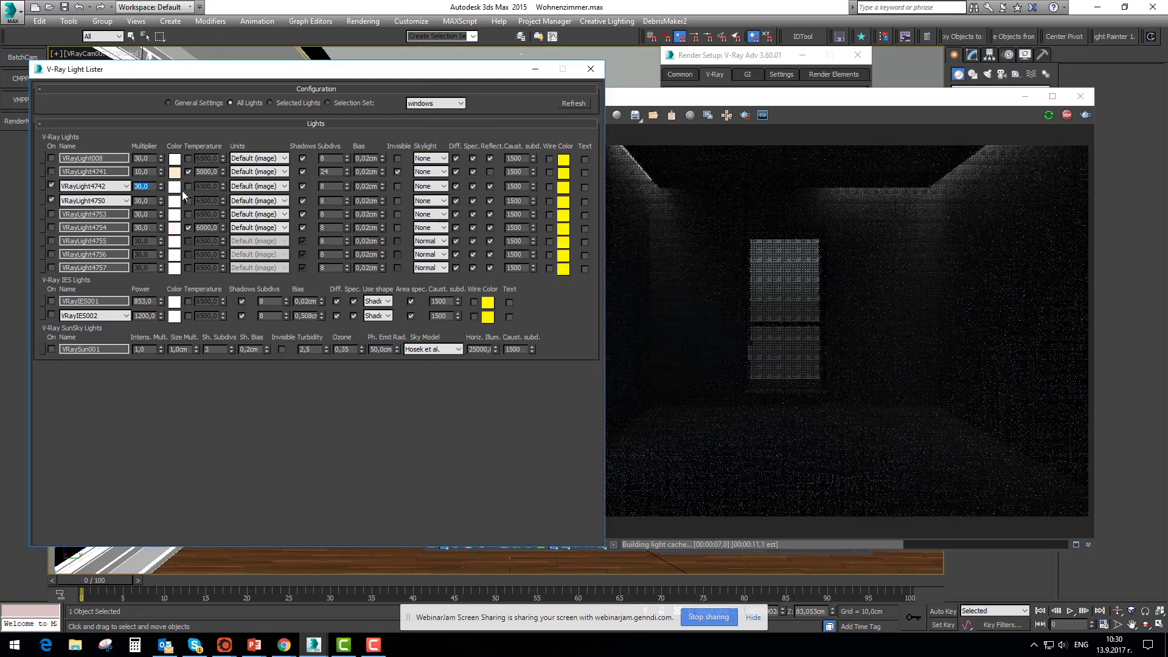
pyautogui.click(175, 201)
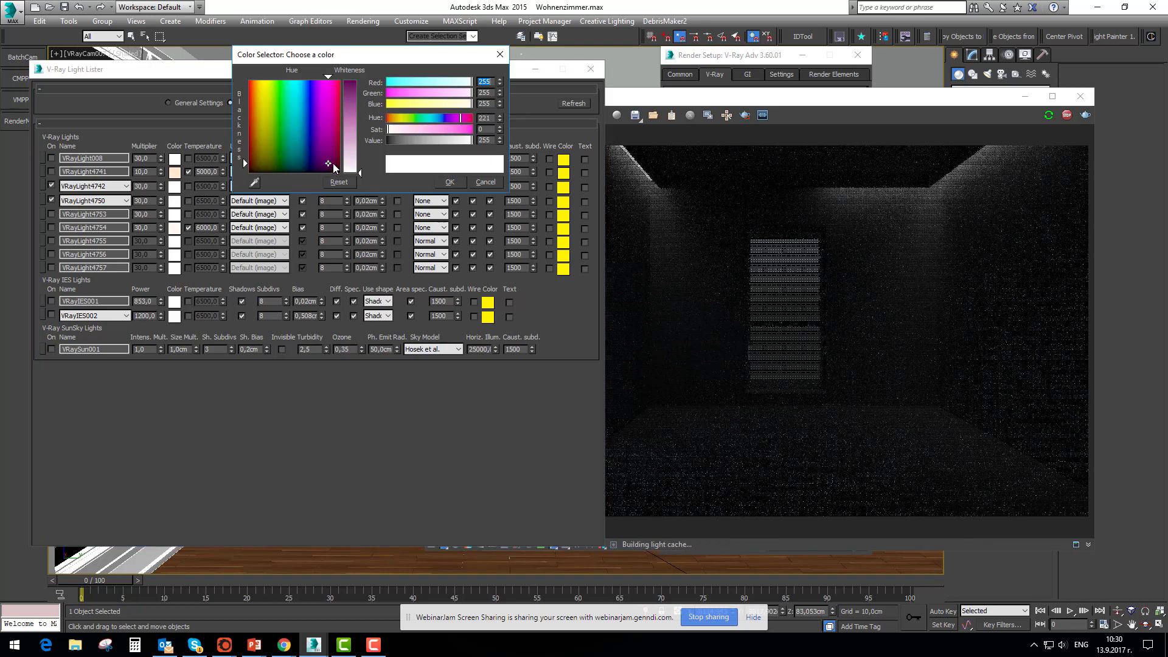
pyautogui.click(352, 108)
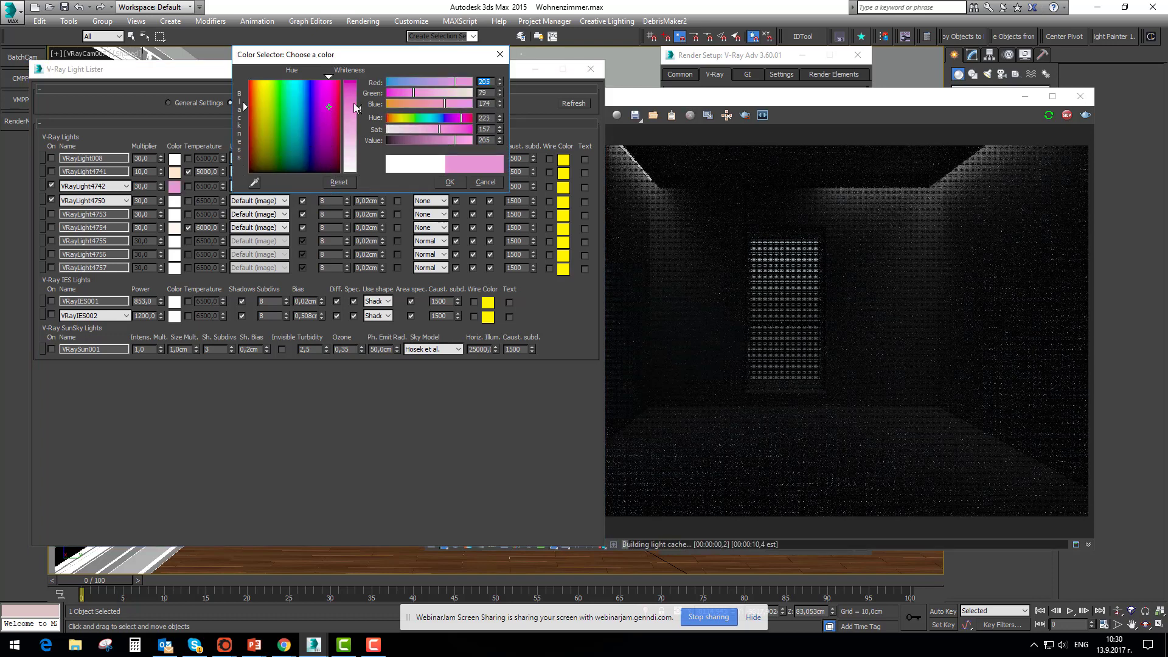
pyautogui.click(452, 185)
# Change the color of VRayLight4750 to yellow and set its multiplier to 12
pyautogui.click(177, 204)
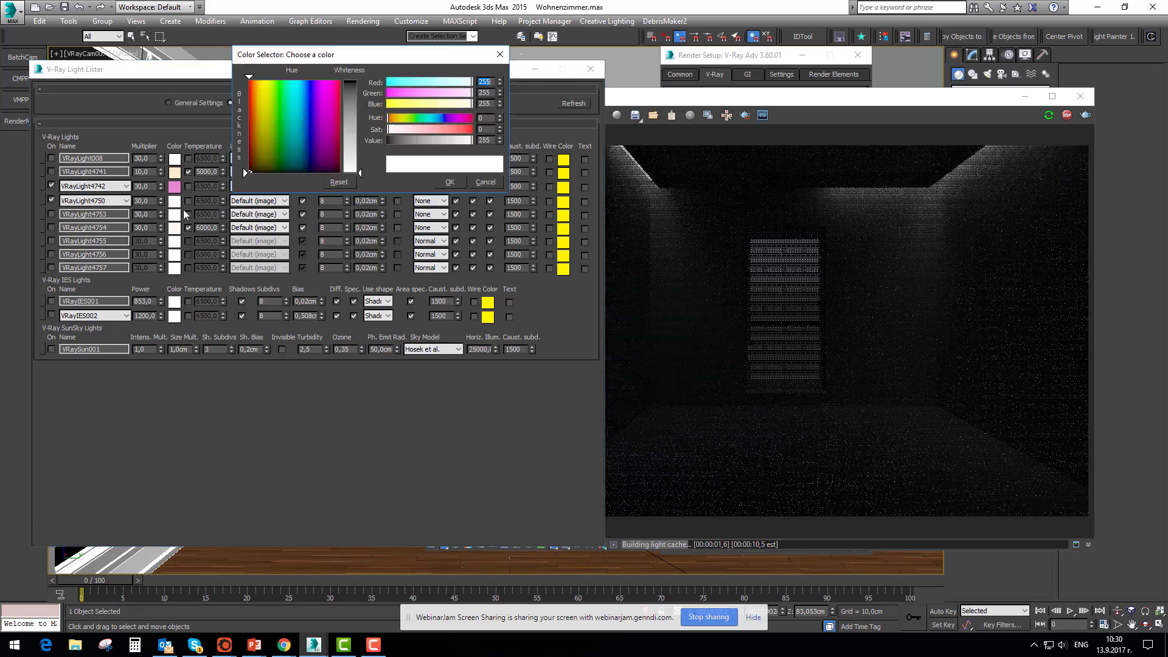
pyautogui.click(293, 153)
pyautogui.click(263, 124)
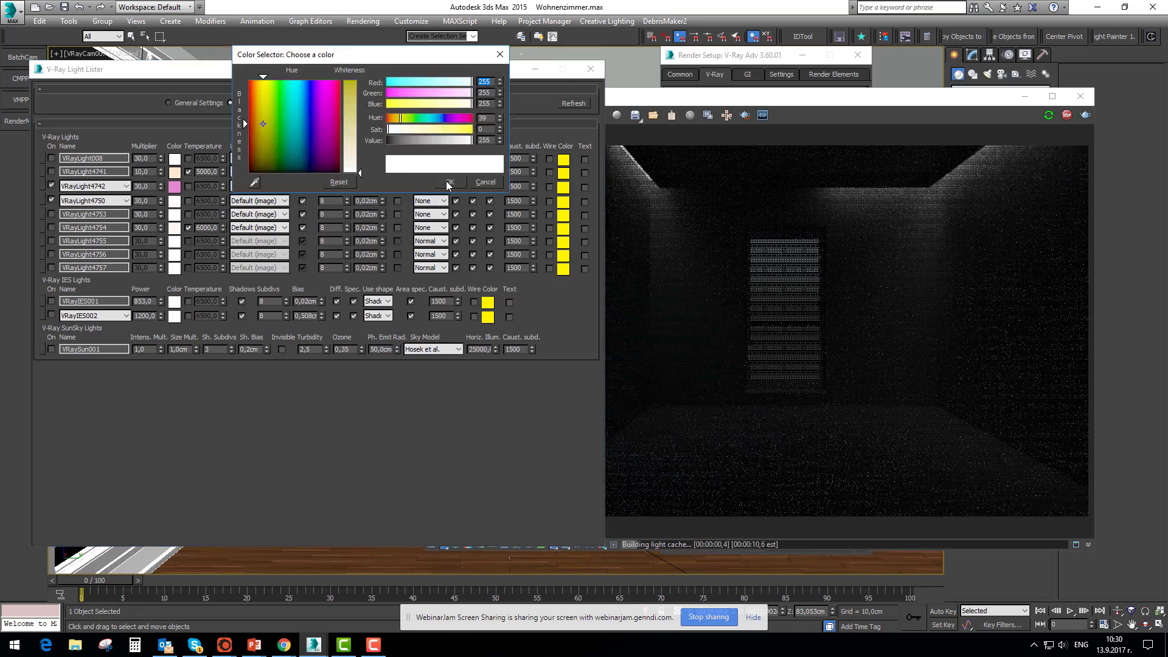
pyautogui.click(347, 102)
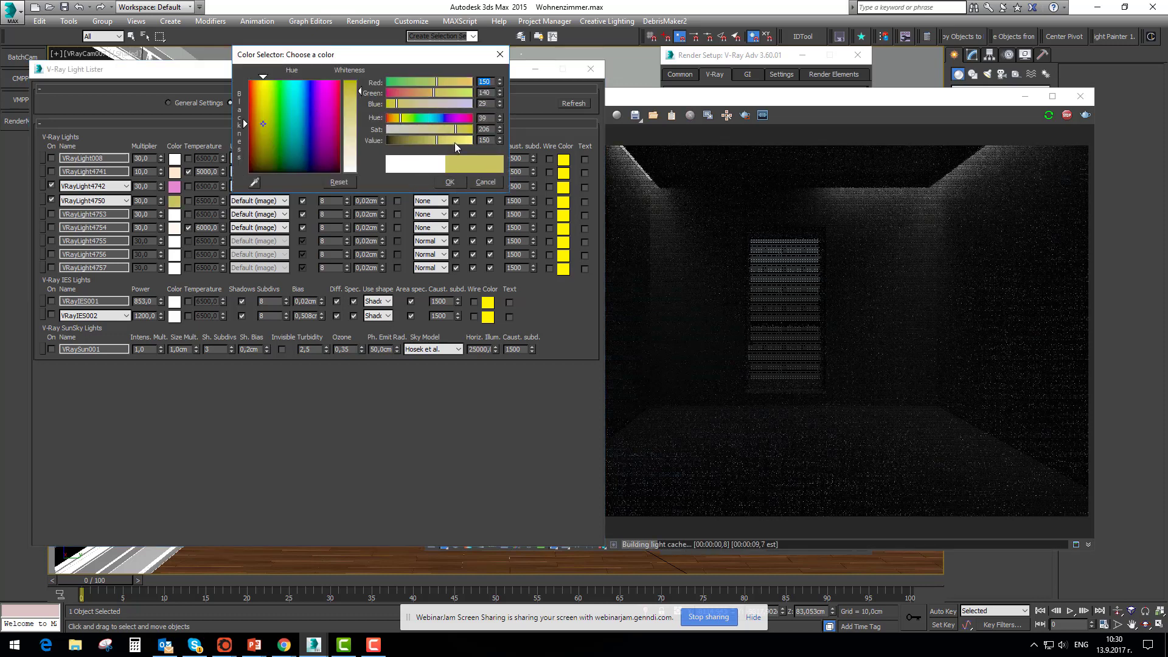
pyautogui.click(450, 183)
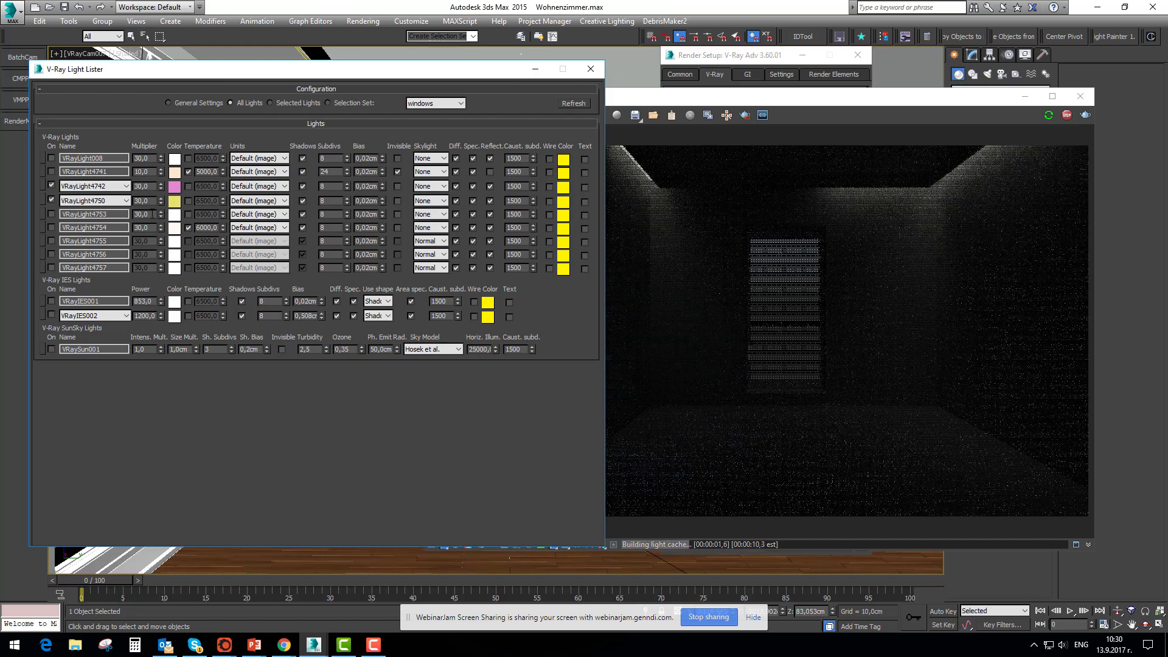
pyautogui.write('12')
pyautogui.press('Return')
# Set the subdivs of VRayLight4750, VRayLight4742 and VRayLight008 to 12
pyautogui.doubleClick(326, 200)
pyautogui.write('12')
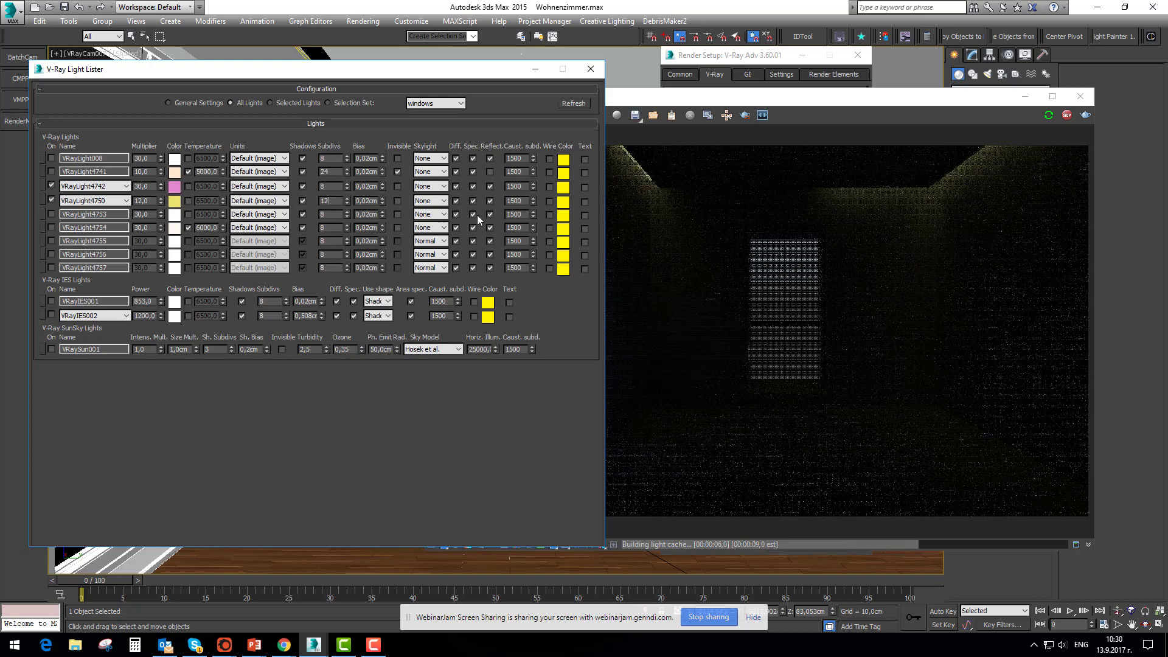
pyautogui.press('Tab')
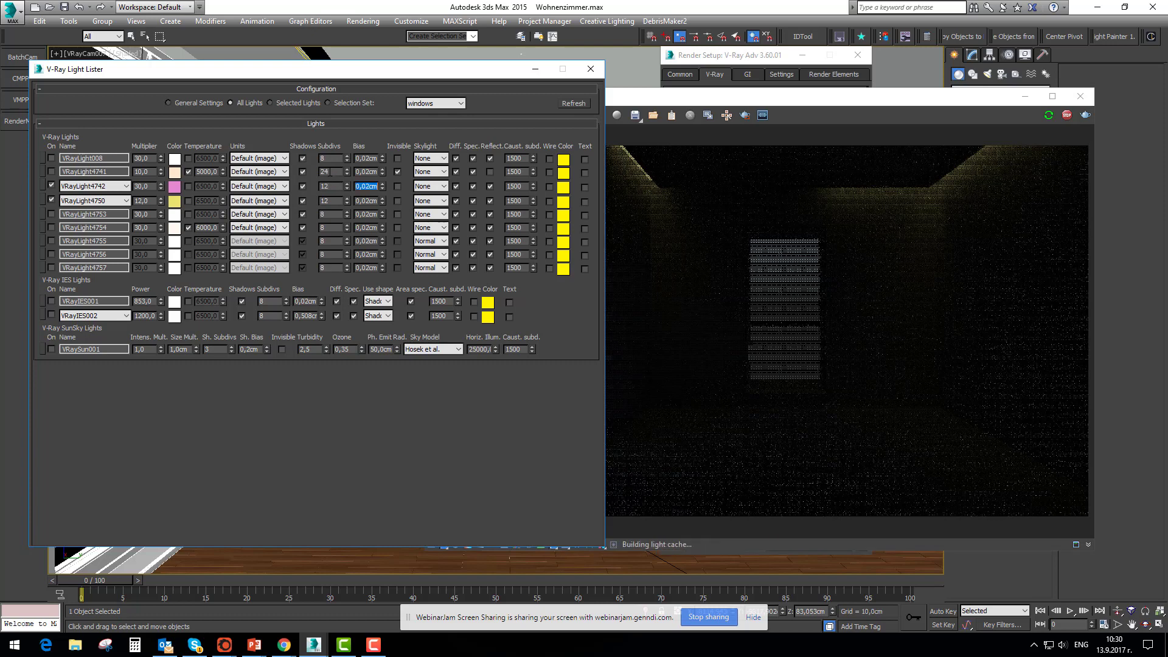
pyautogui.moveTo(329, 158); pyautogui.dragTo(305, 167)
pyautogui.write('12')
pyautogui.press('Tab')
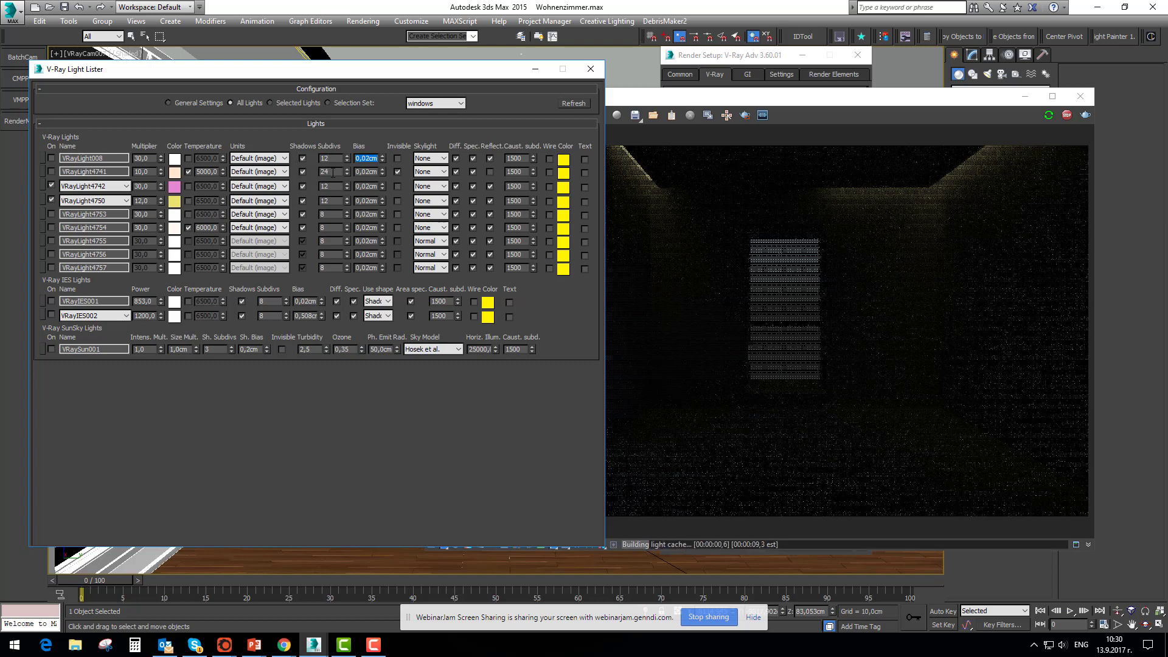
# Set the subdivs of VRayLight4741, VRayLight4753, VRayLight4754 and VRayLight4755 to 12
pyautogui.doubleClick(333, 172)
pyautogui.write('12')
pyautogui.press('Tab')
pyautogui.write('12')
pyautogui.moveTo(328, 215); pyautogui.dragTo(297, 242)
pyautogui.press('Tab')
pyautogui.write('12')
pyautogui.press('Tab')
pyautogui.write('12')
pyautogui.press('Tab')
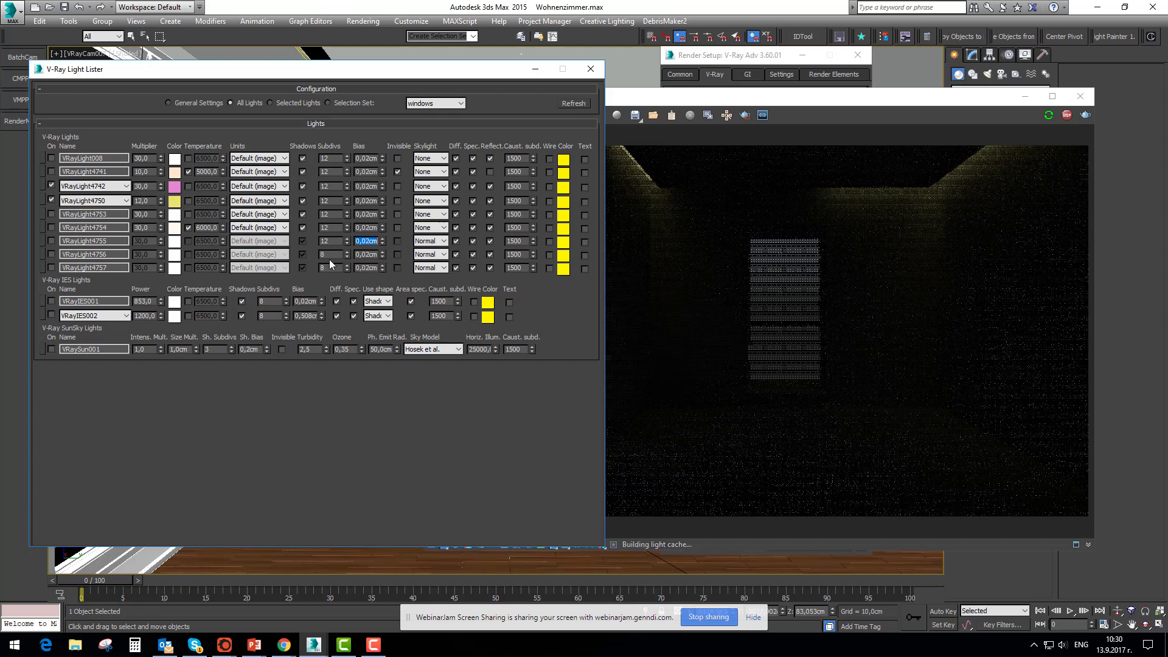
# Turn on VRayLight4753, VRayLight4754, VRayLight4755 and VRayLight4756 in the Light Lister
pyautogui.click(752, 334)
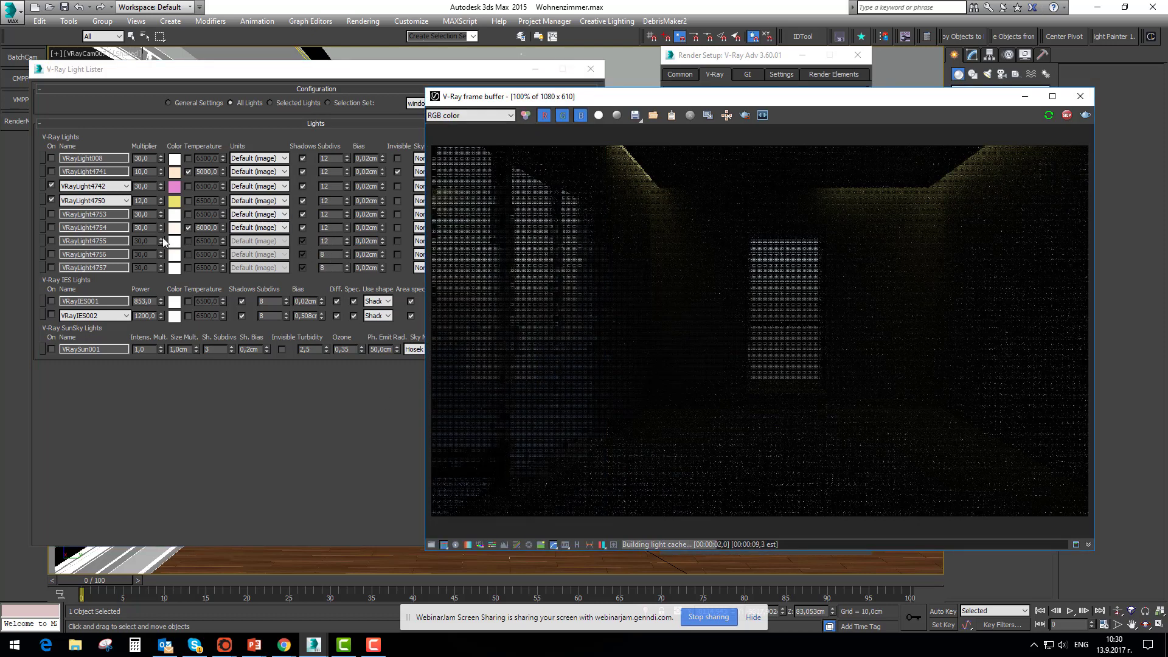
pyautogui.click(51, 240)
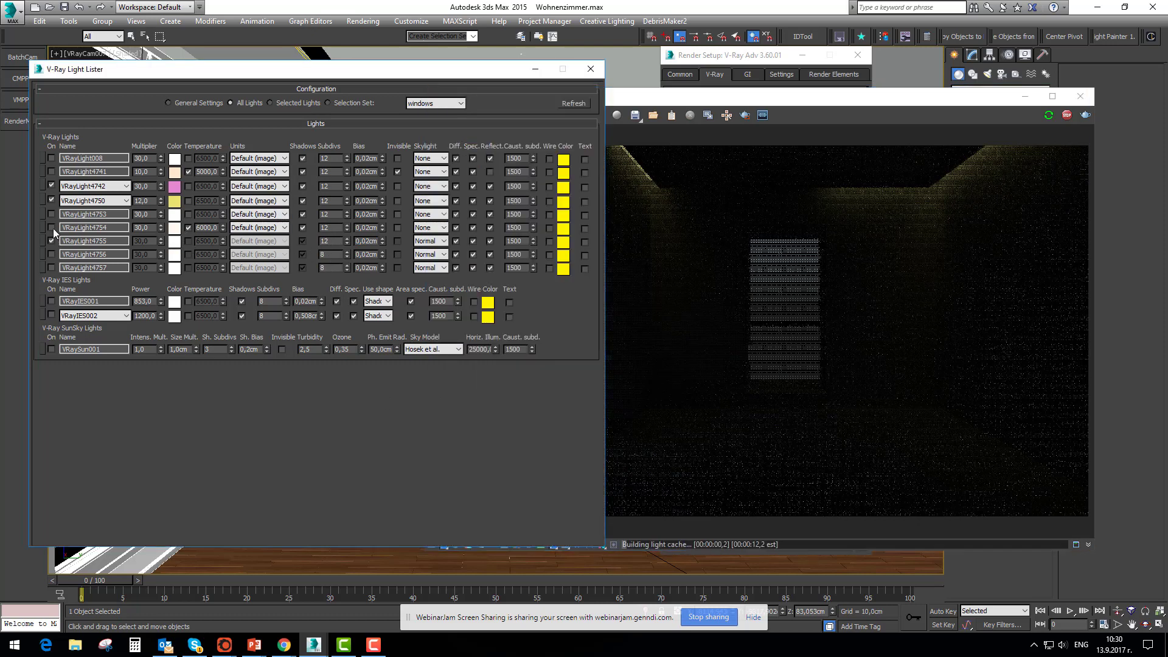
pyautogui.click(51, 228)
pyautogui.click(51, 255)
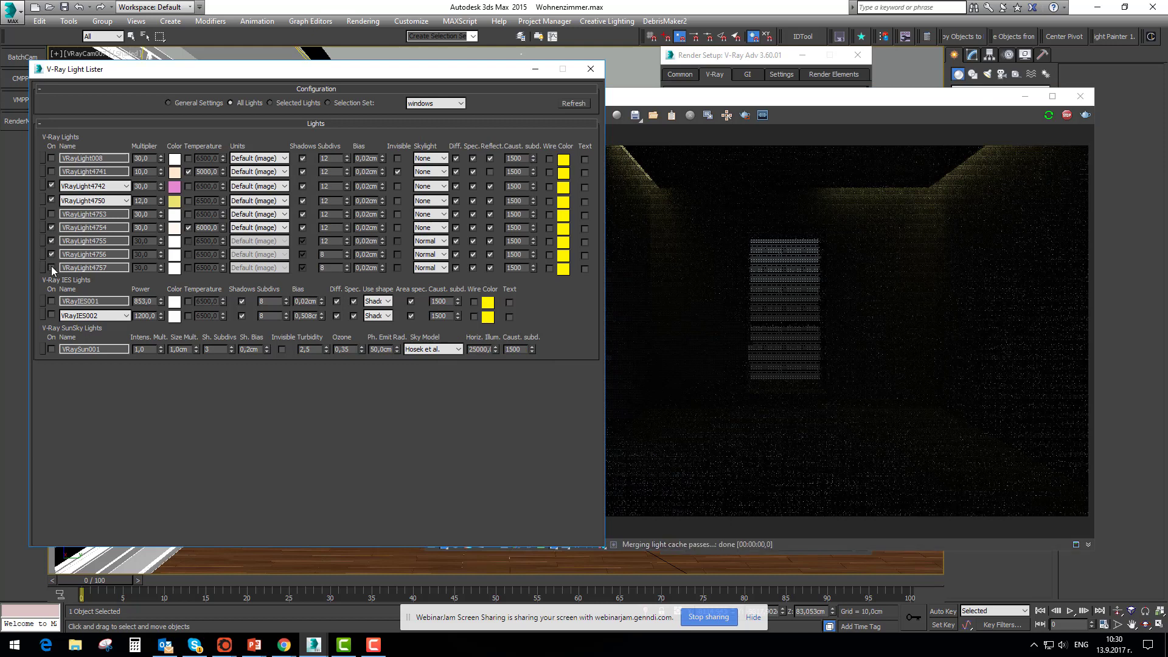
pyautogui.click(51, 214)
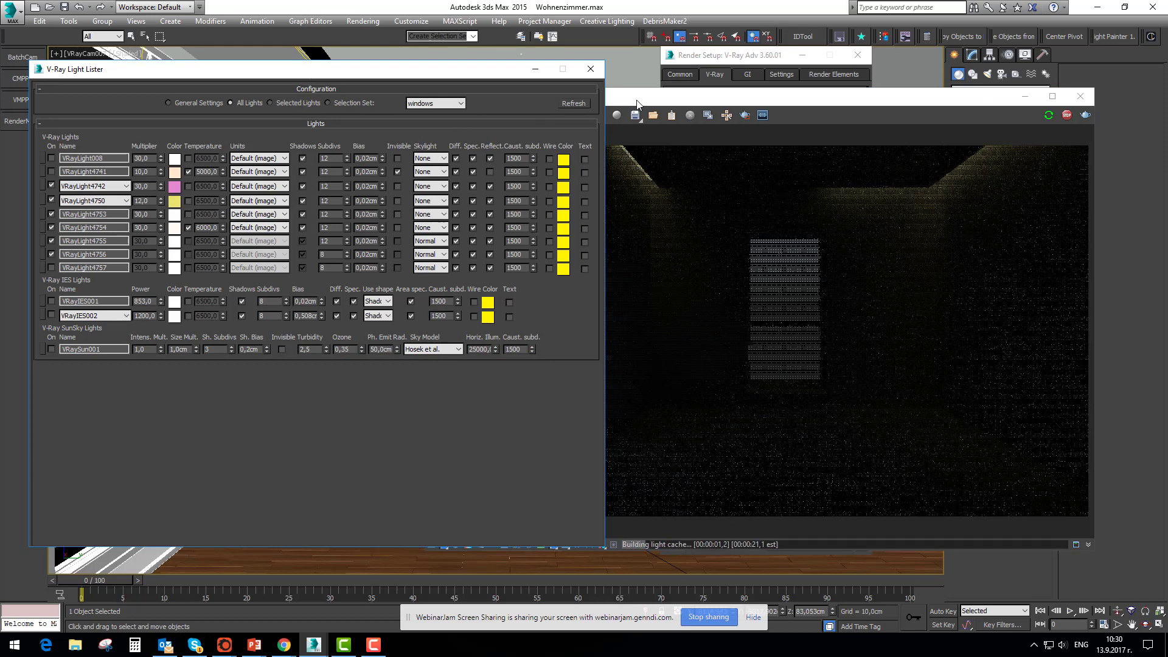
# Arrange the V-Ray frame buffer and the Render Setup window side by side, keeping the light switches reachable
pyautogui.moveTo(636, 104); pyautogui.dragTo(605, 103)
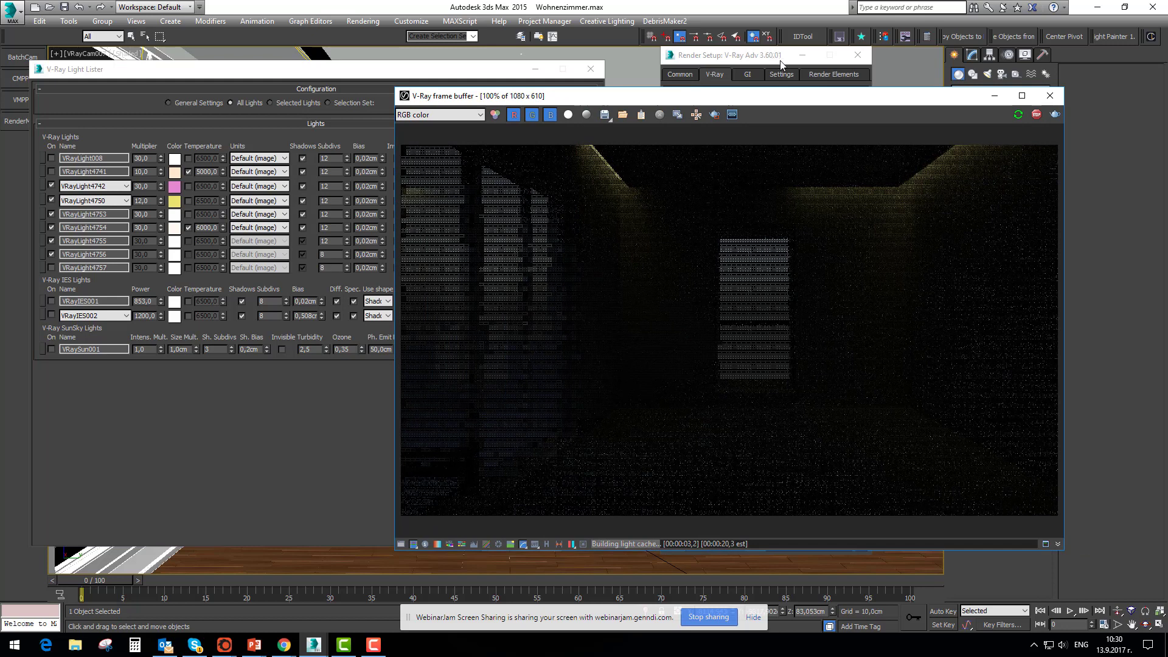
pyautogui.moveTo(780, 63); pyautogui.dragTo(967, 66)
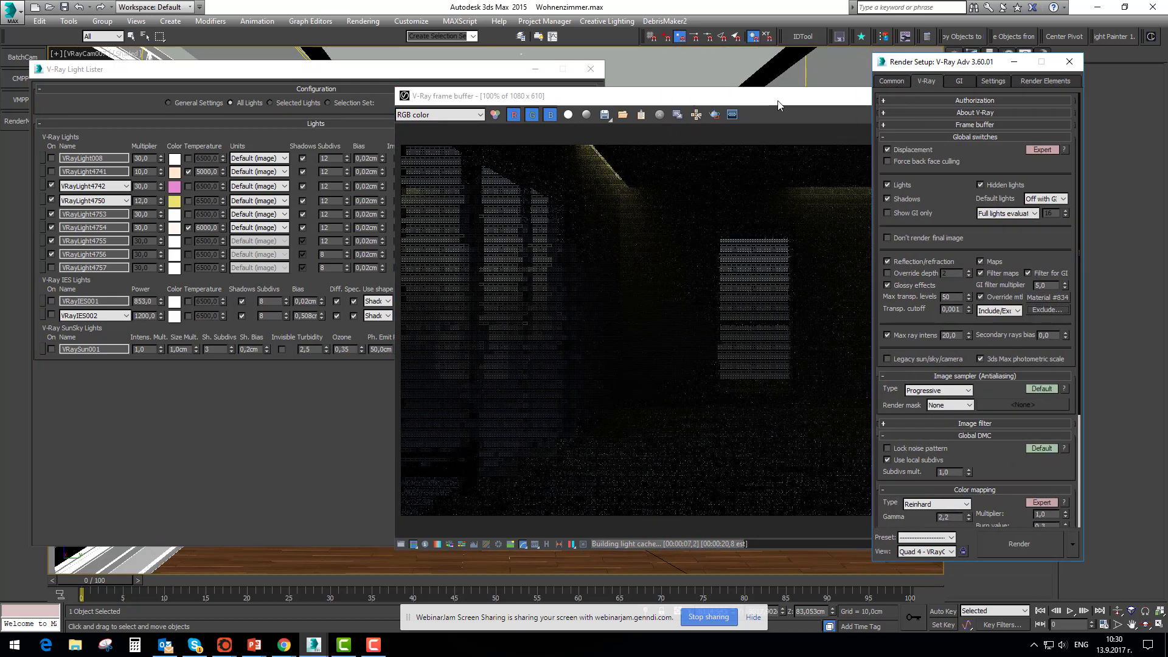
pyautogui.moveTo(844, 104); pyautogui.dragTo(599, 96)
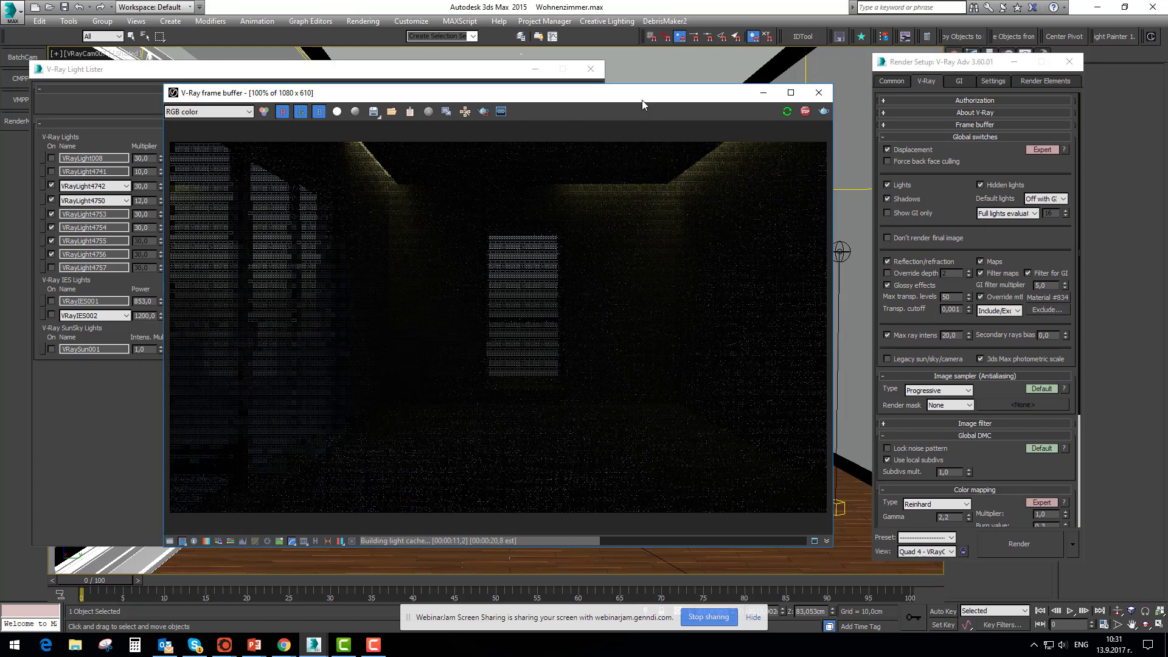
pyautogui.moveTo(641, 100); pyautogui.dragTo(670, 113)
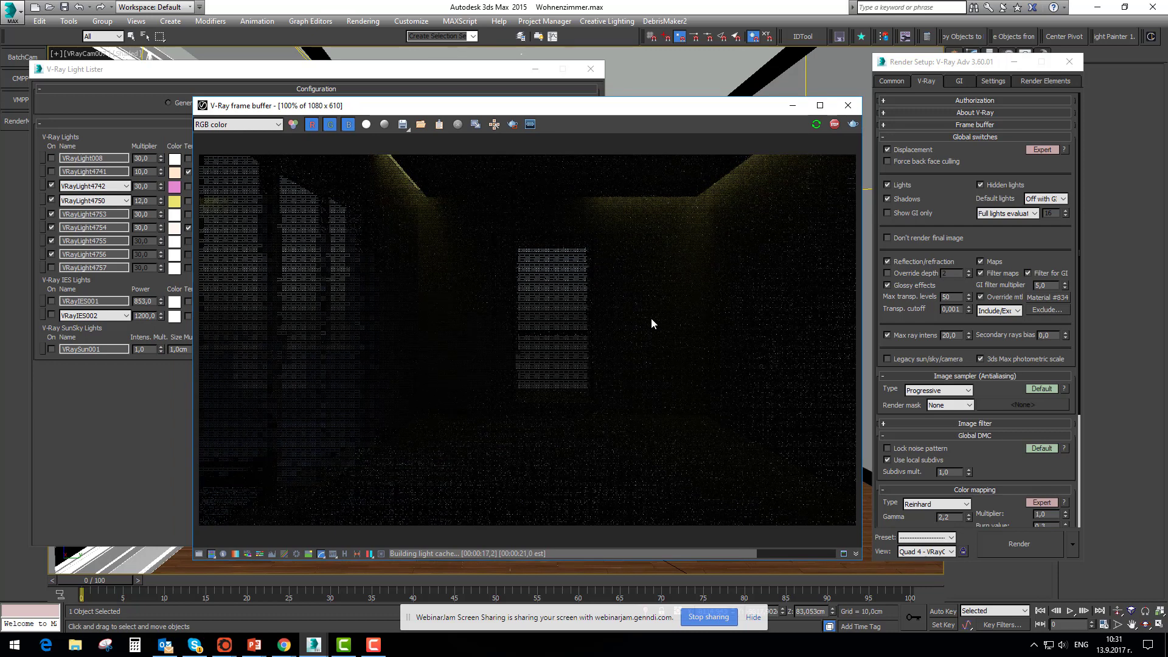
# Turn on VRaySun001, point out the Override mtl option in Render Setup, and examine the render in the frame buffer
pyautogui.click(52, 349)
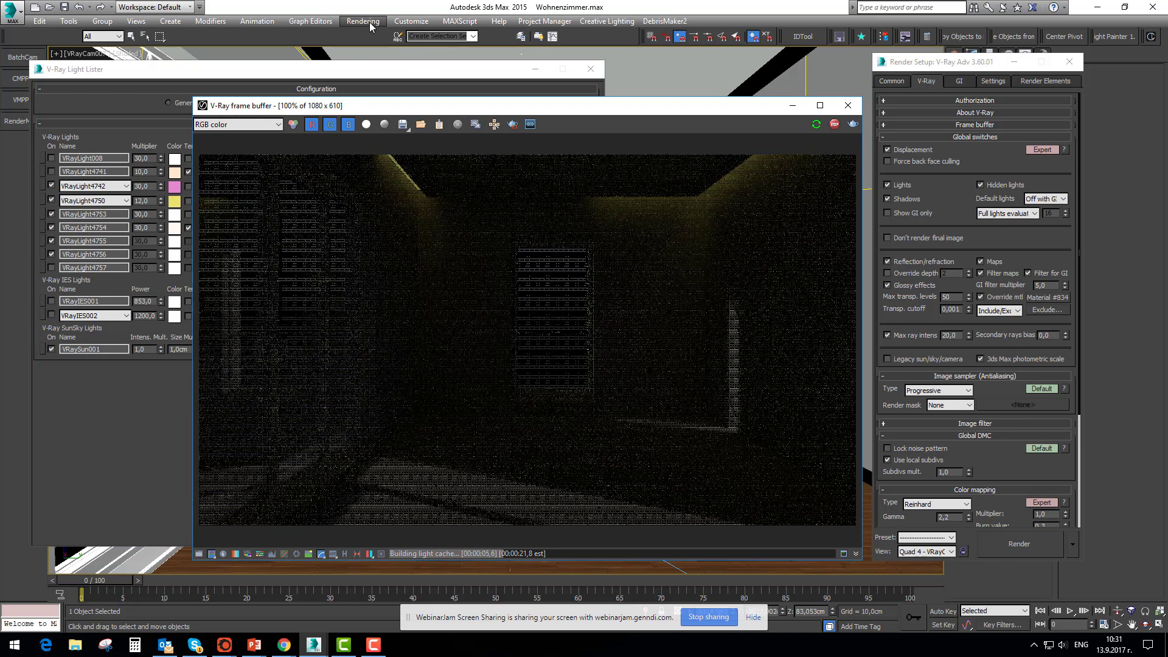
pyautogui.click(924, 131)
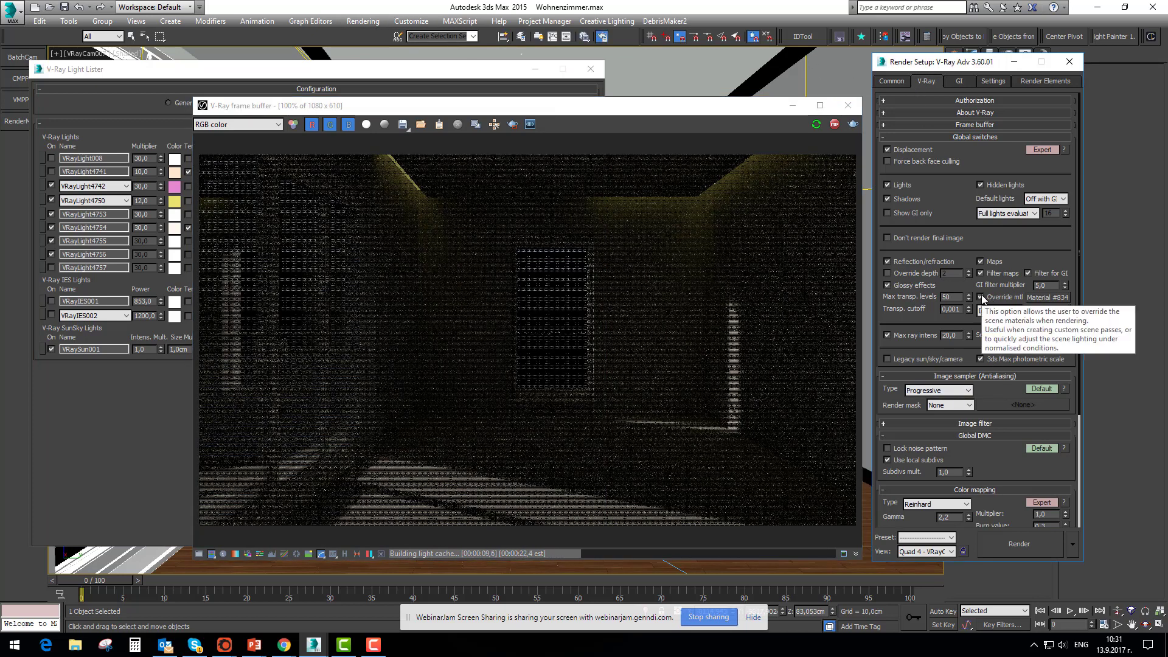
pyautogui.moveTo(669, 108); pyautogui.dragTo(664, 107)
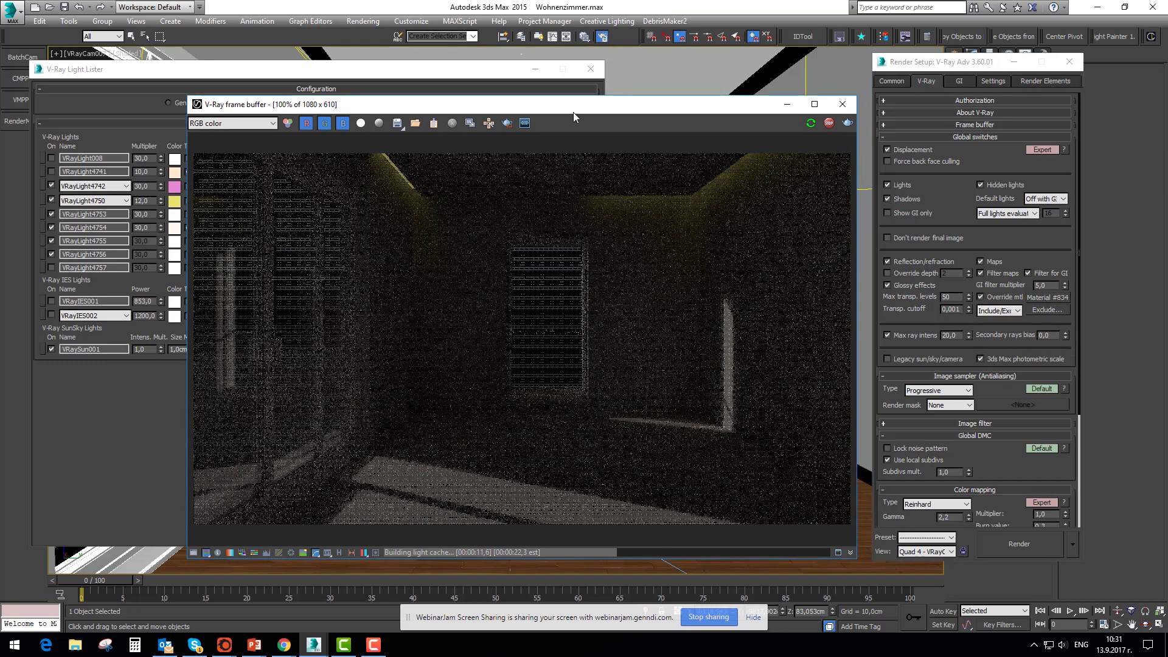
pyautogui.moveTo(573, 112); pyautogui.dragTo(584, 111)
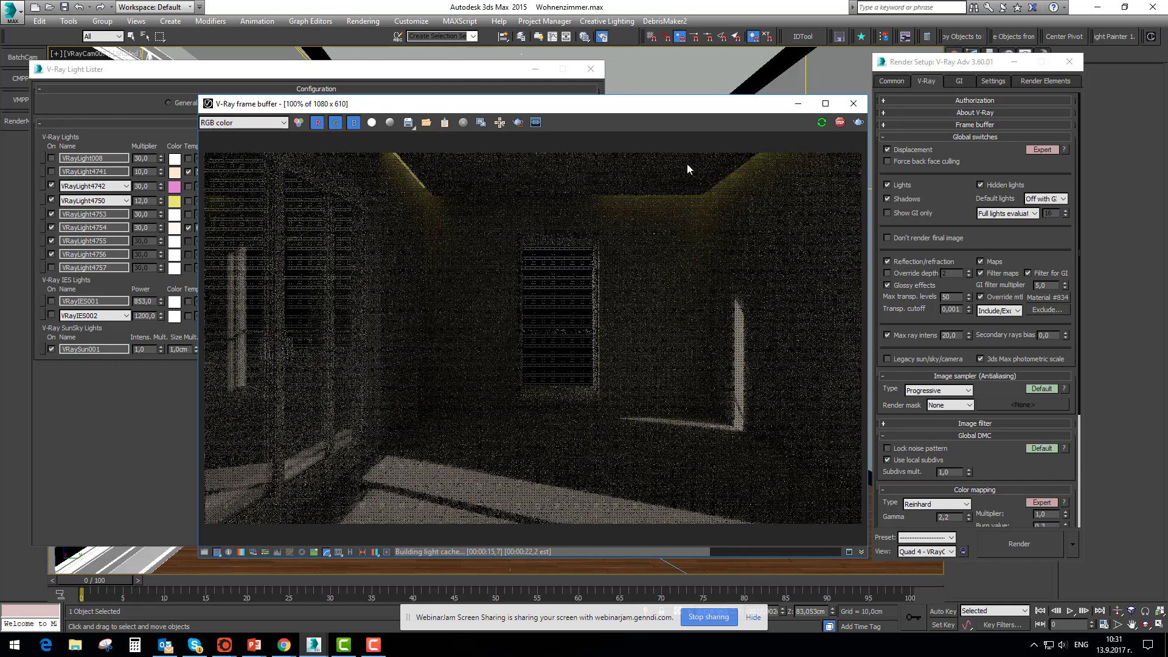
# Enable the DefaultVRaySky environment map as the scene background in Environment and Effects
pyautogui.moveTo(694, 108); pyautogui.dragTo(682, 100)
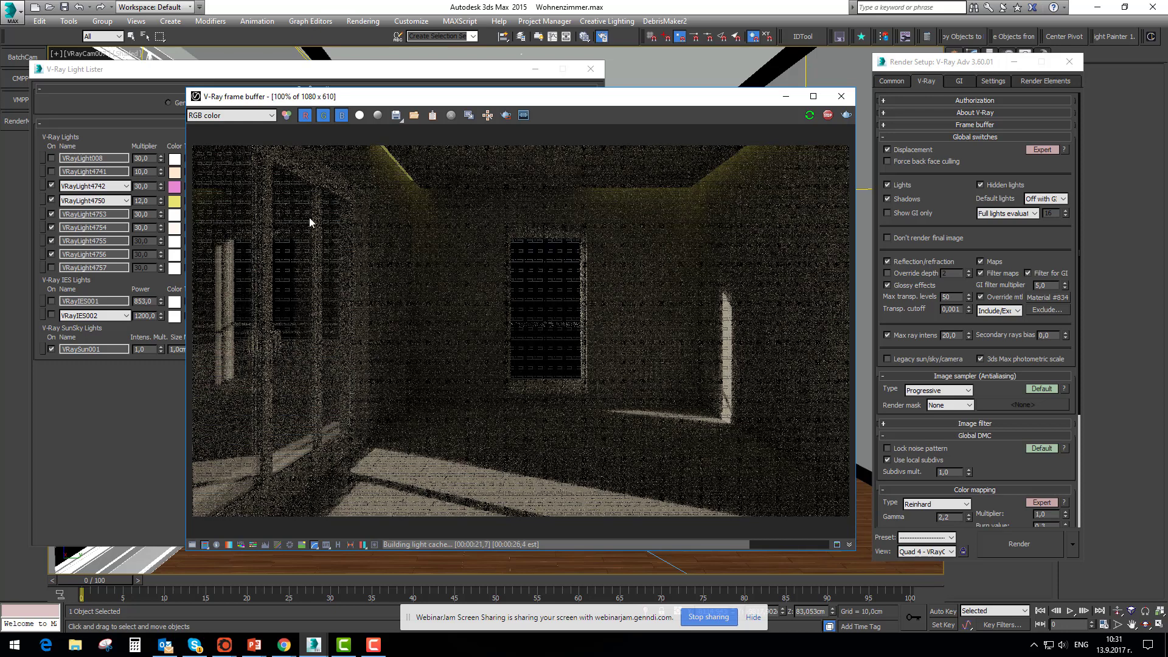
pyautogui.click(350, 23)
pyautogui.click(389, 115)
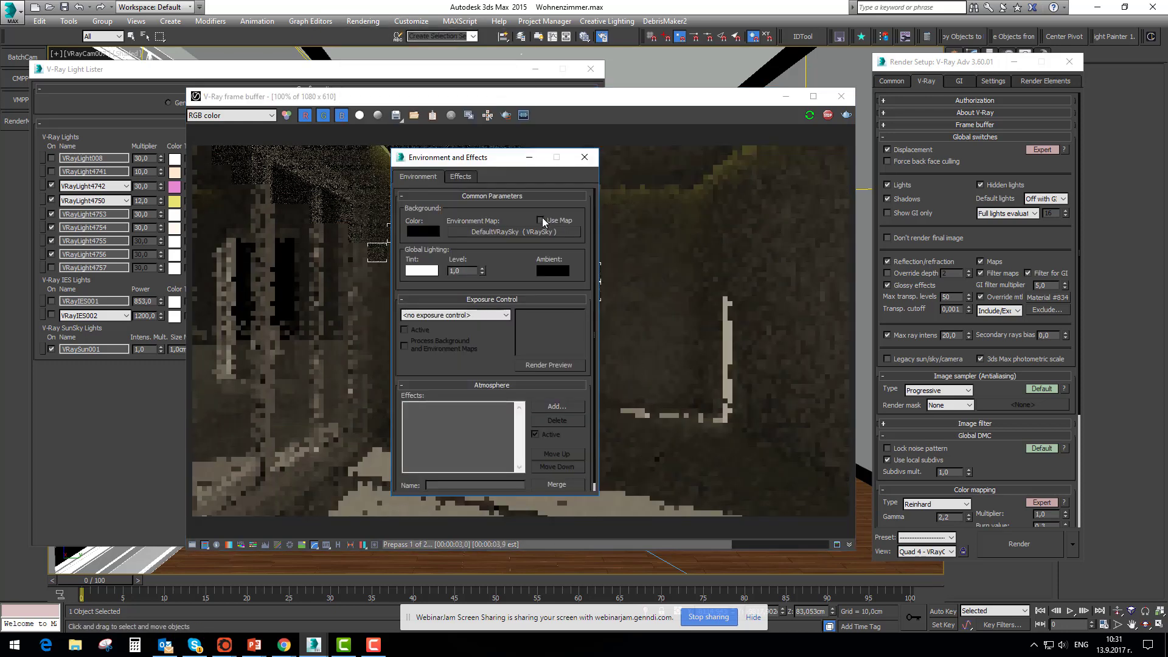
pyautogui.click(541, 220)
pyautogui.moveTo(530, 149); pyautogui.dragTo(642, 128)
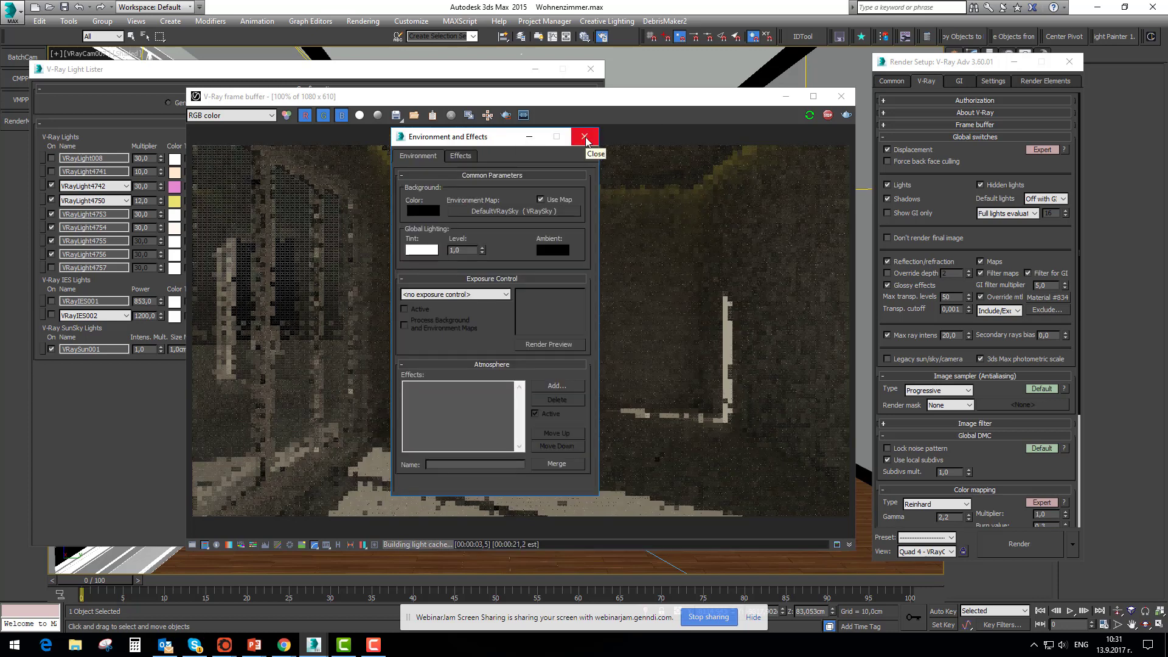
pyautogui.click(584, 137)
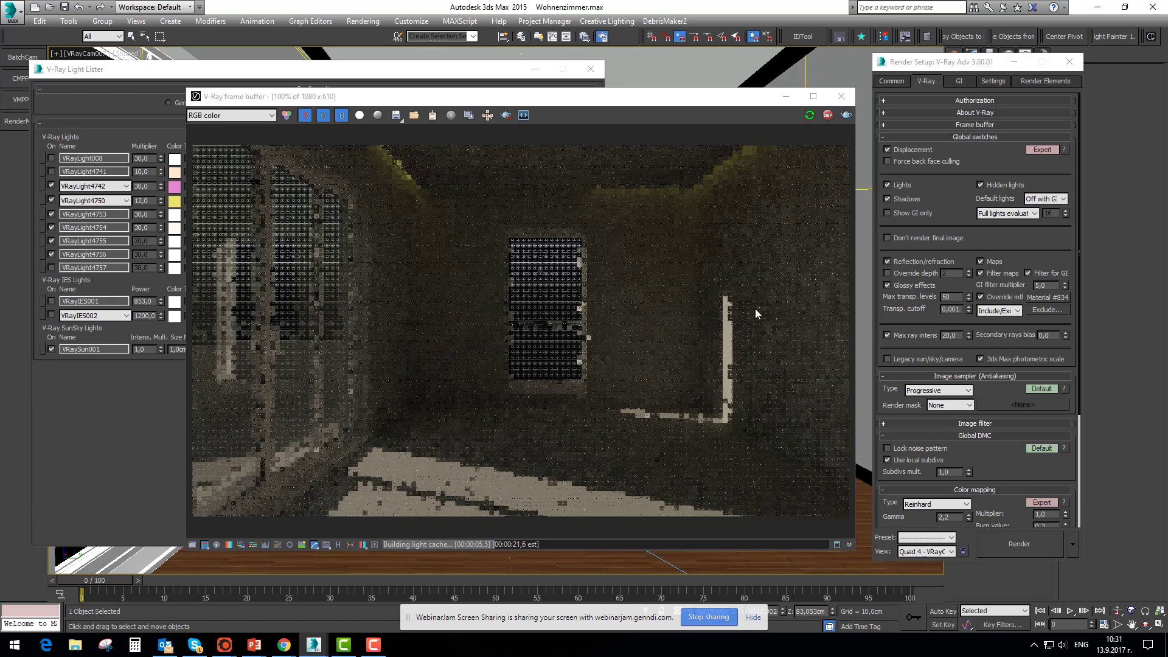
# Select VRaySun001 and move it to X -13598,119 cm and Y -10876,086 cm with the Move Transform Type-In
pyautogui.click(314, 72)
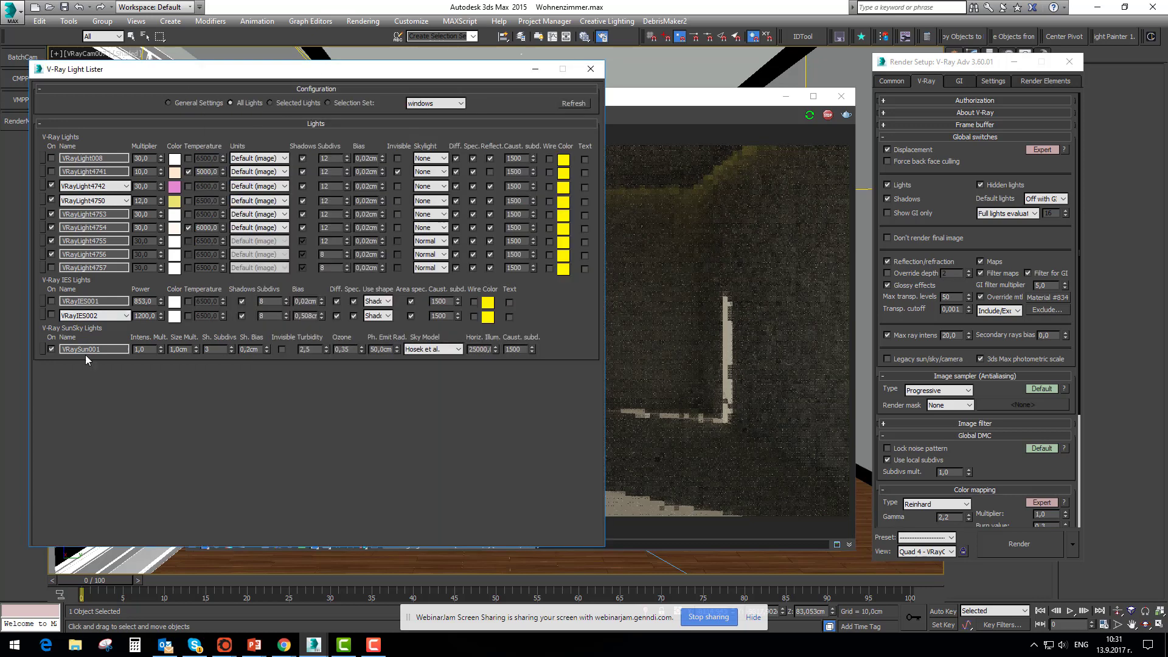
pyautogui.click(42, 349)
pyautogui.click(590, 69)
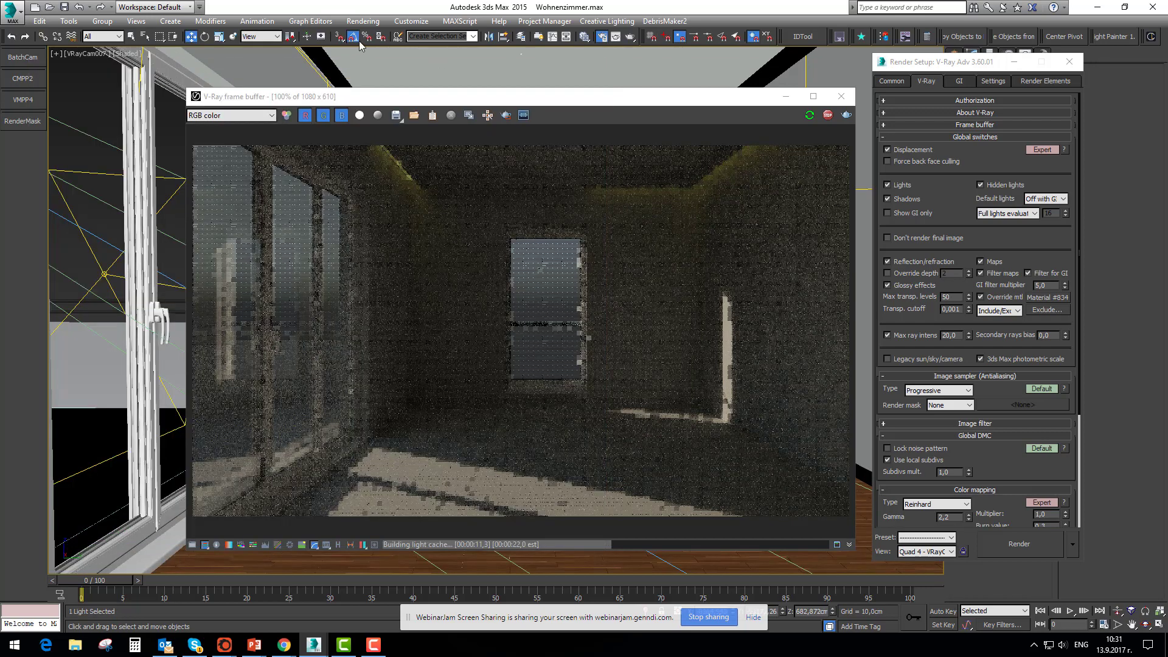
pyautogui.rightClick(190, 38)
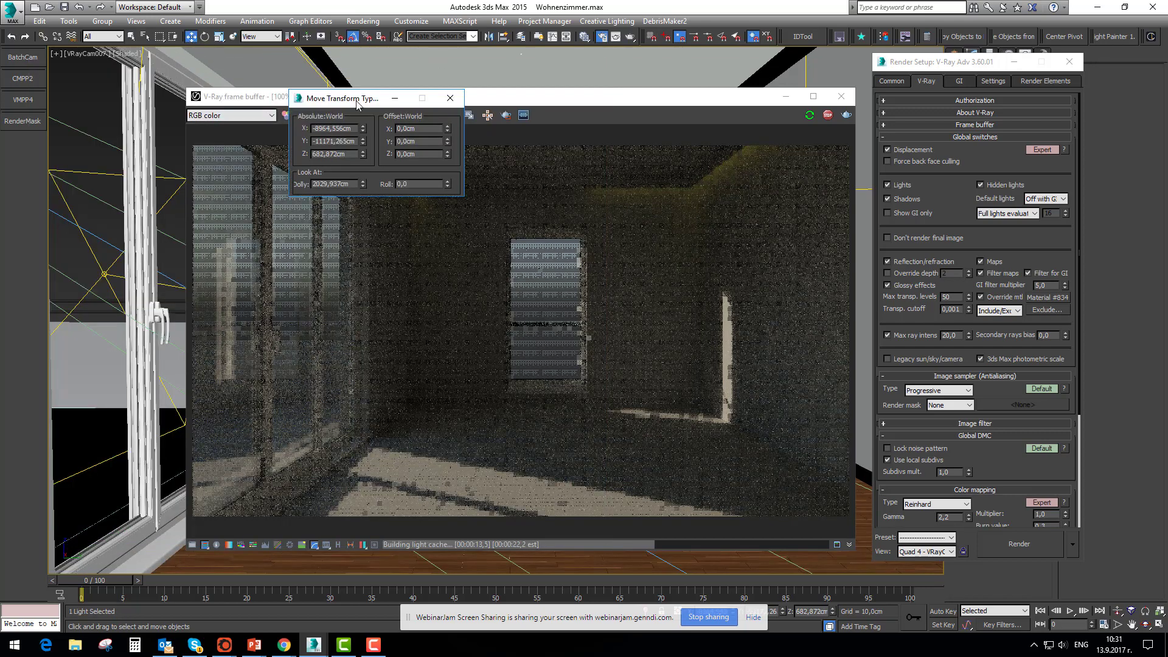
pyautogui.moveTo(357, 104); pyautogui.dragTo(147, 108)
pyautogui.moveTo(239, 146); pyautogui.dragTo(224, 225)
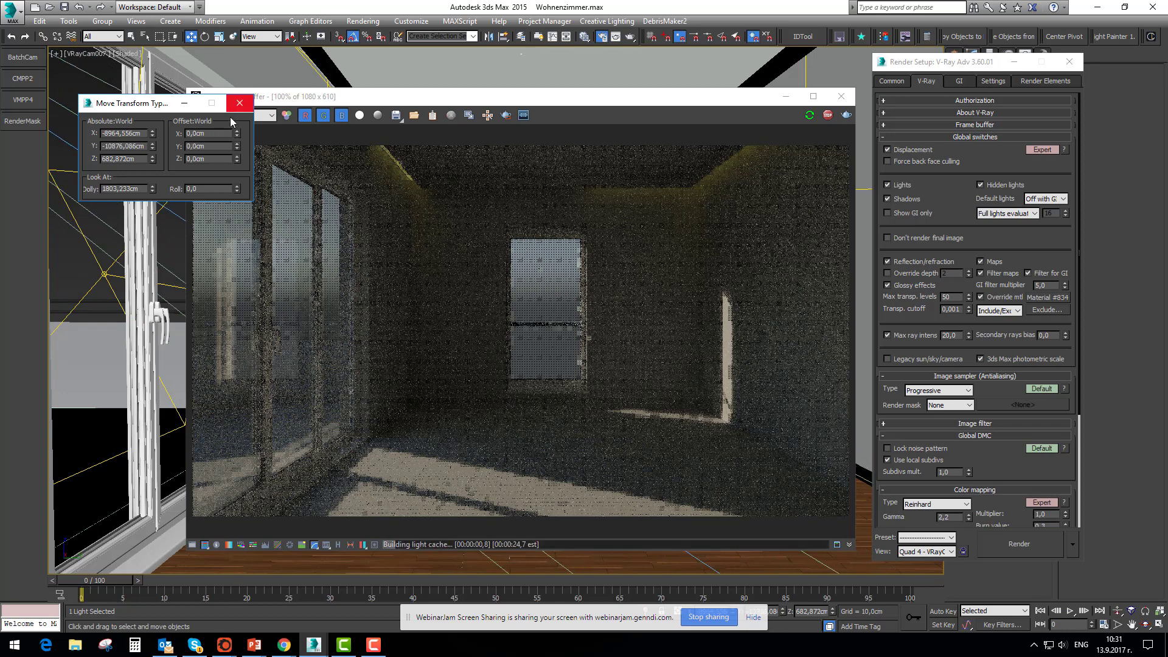
pyautogui.moveTo(238, 135); pyautogui.dragTo(642, 436)
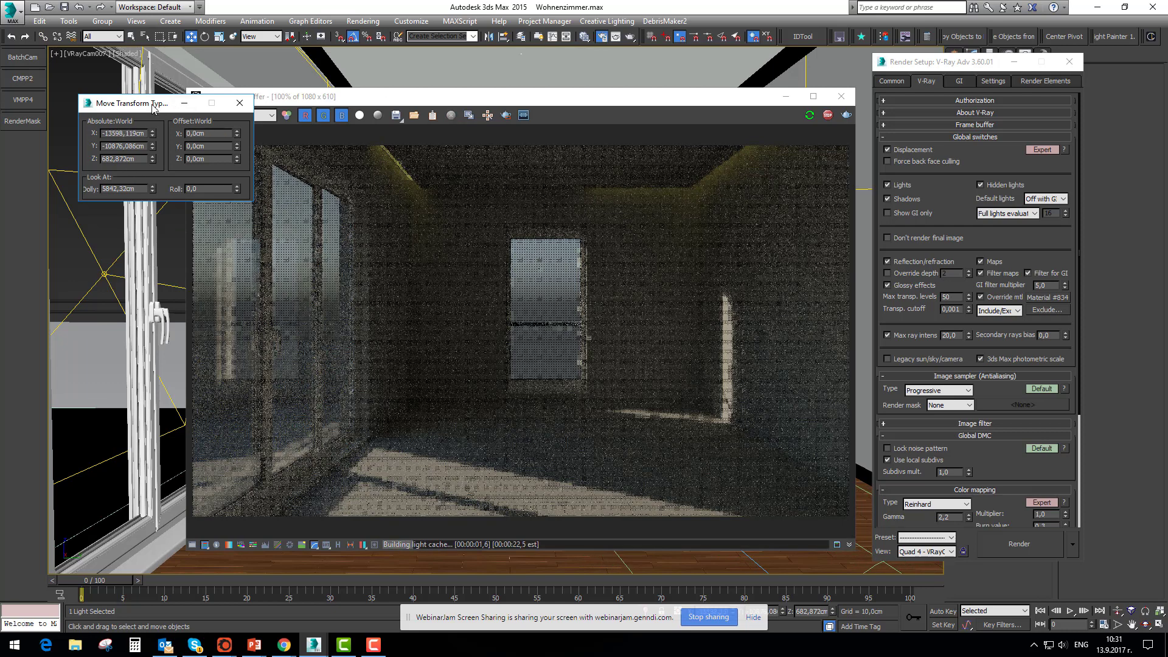
# Arrange the Move Transform Type-In and the V-Ray frame buffer side by side without overlap
pyautogui.moveTo(155, 105); pyautogui.dragTo(107, 105)
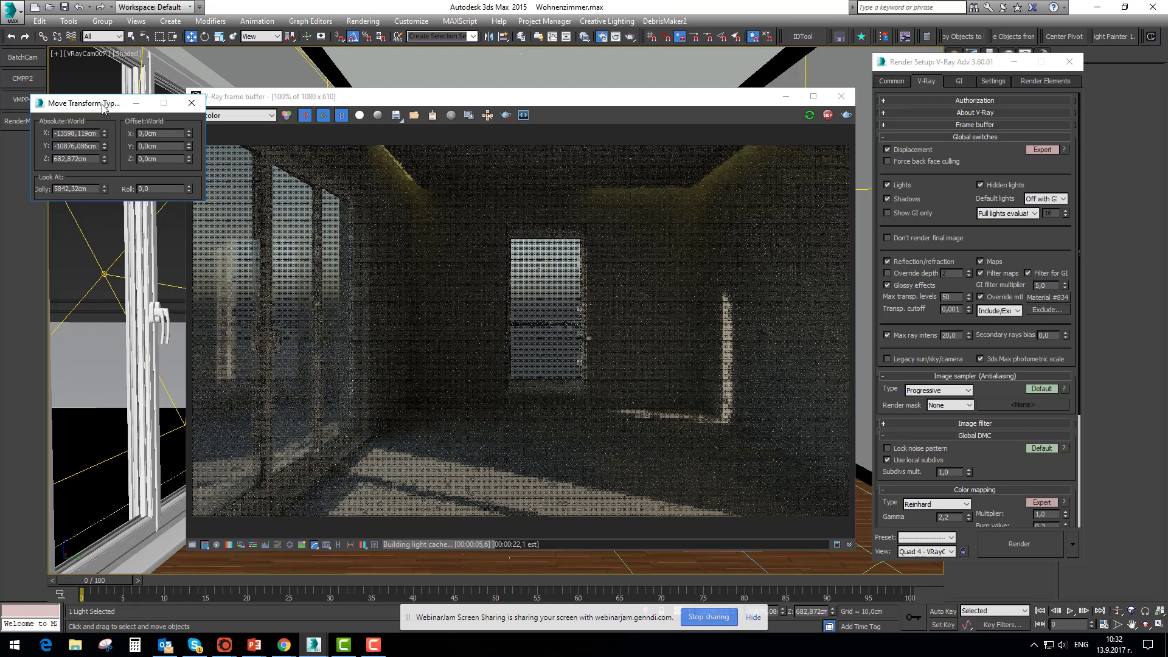
pyautogui.moveTo(104, 107); pyautogui.dragTo(106, 156)
pyautogui.moveTo(540, 90); pyautogui.dragTo(575, 81)
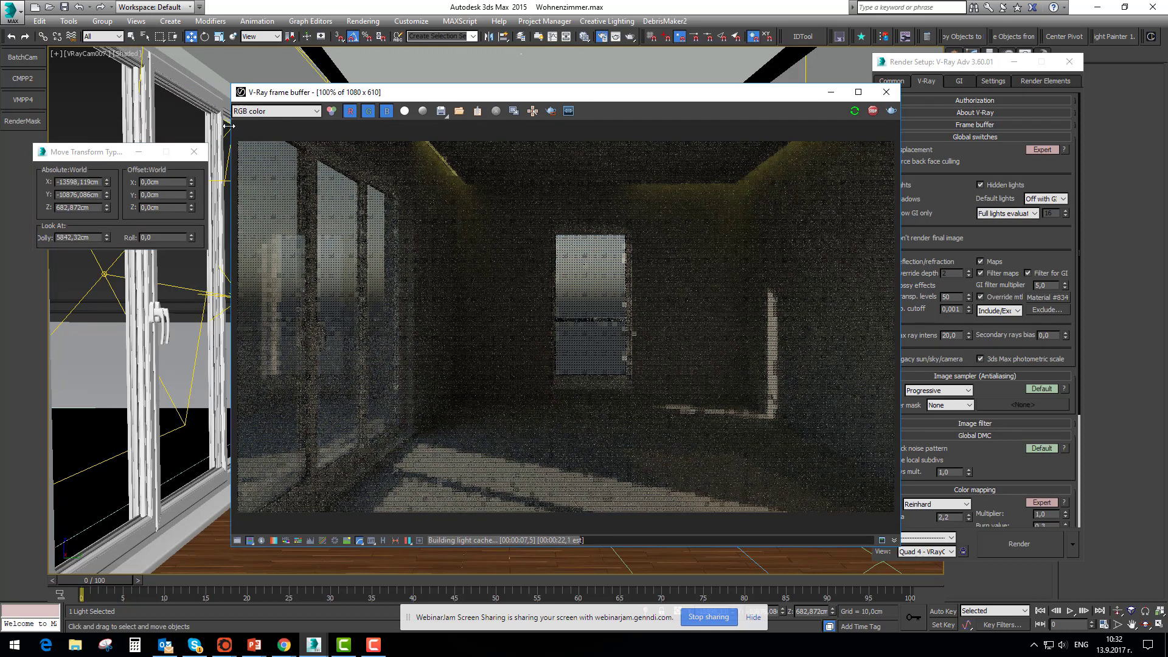
pyautogui.moveTo(106, 156); pyautogui.dragTo(99, 154)
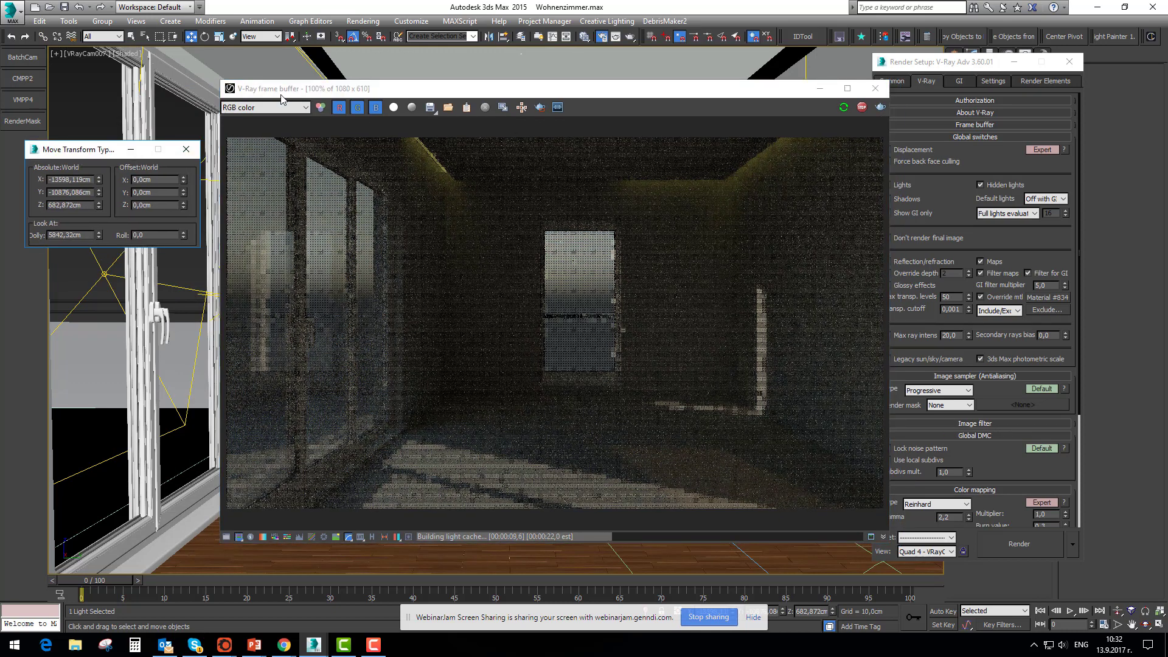
pyautogui.moveTo(284, 91); pyautogui.dragTo(298, 83)
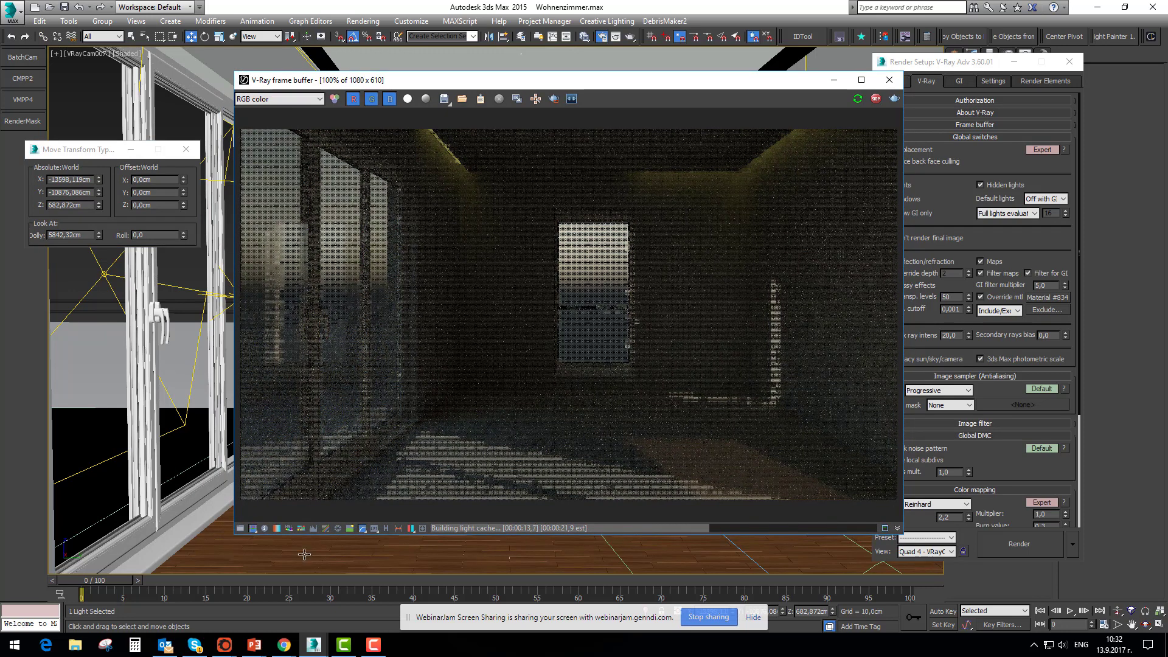
# Switch to the Corona Image Editor with Porshe1.cxr and turn on CoronaLight001 through CoronaLight004 in LightMix
pyautogui.moveTo(224, 651)
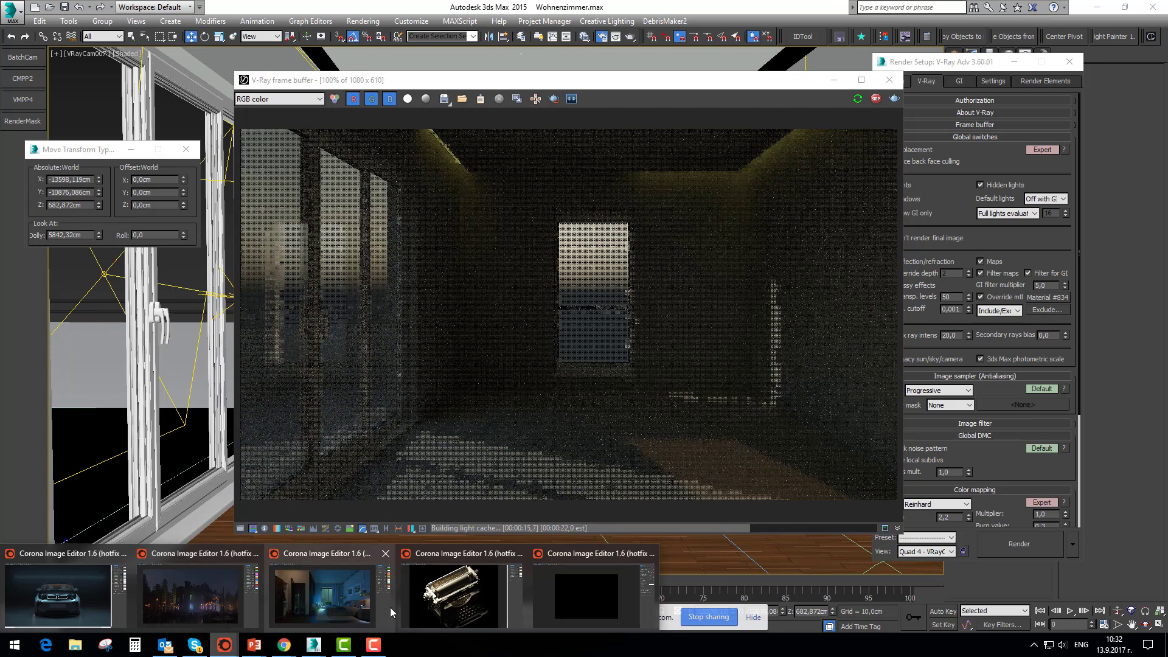
pyautogui.click(567, 584)
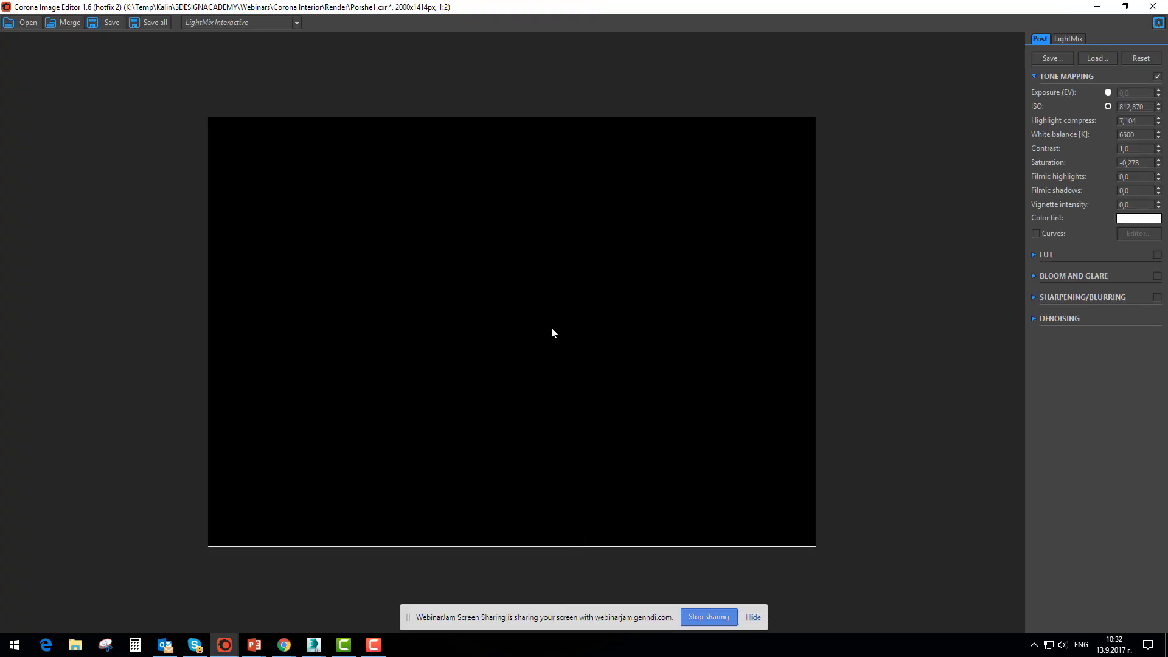
pyautogui.click(1067, 39)
pyautogui.click(1036, 97)
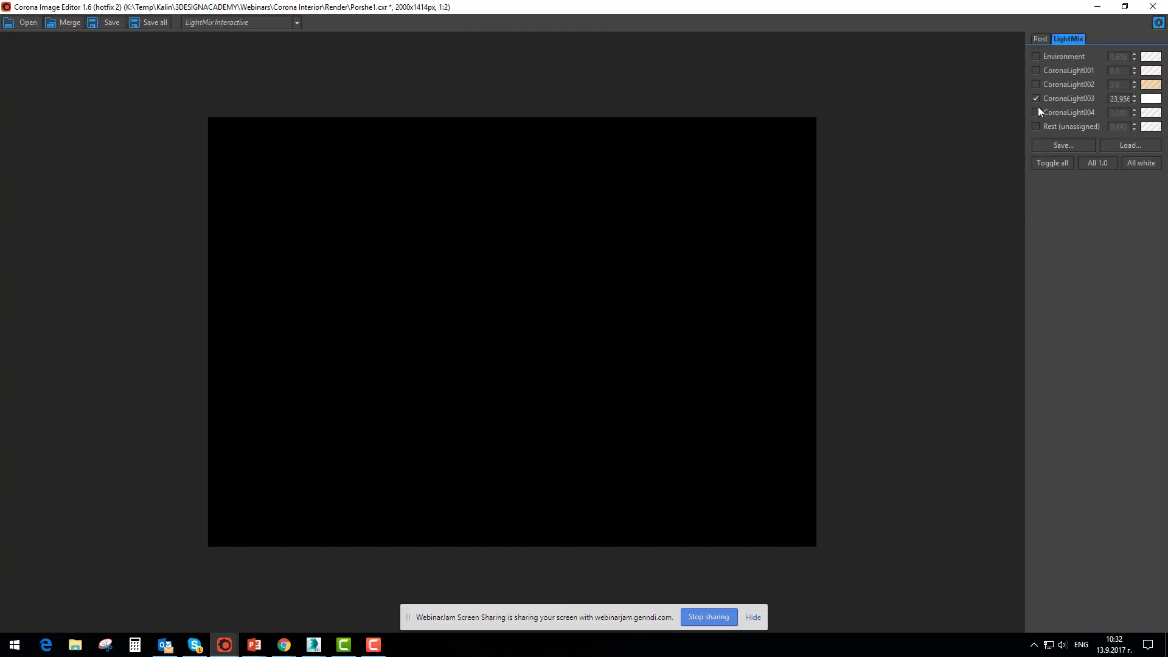
pyautogui.click(1036, 112)
pyautogui.click(1036, 72)
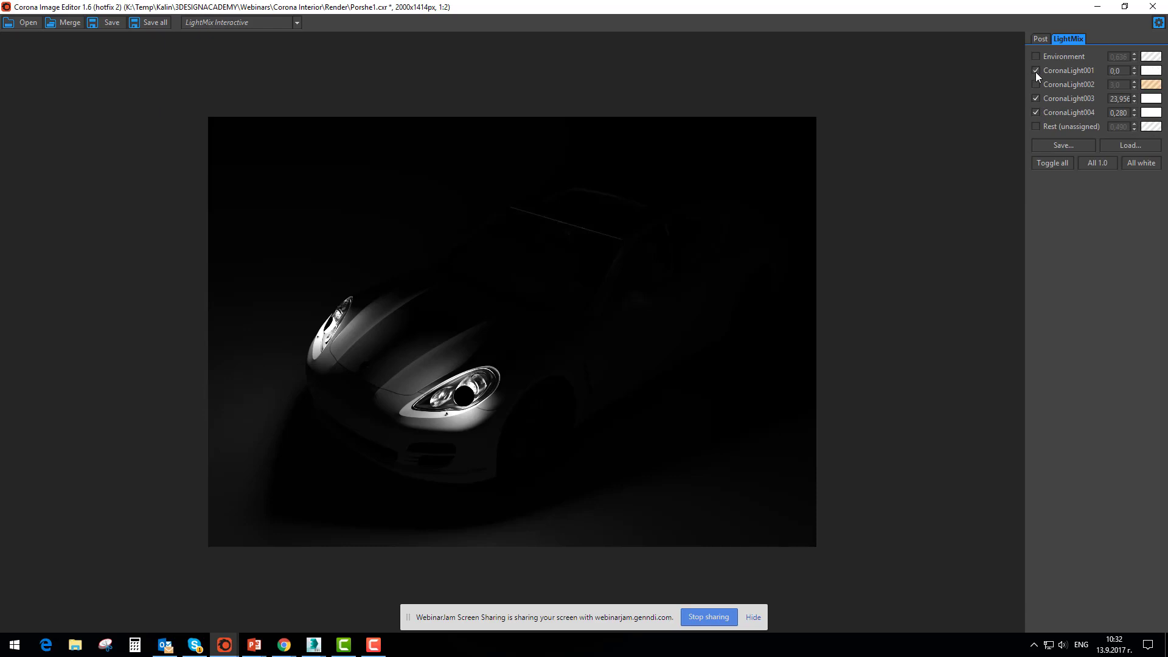
pyautogui.click(1036, 84)
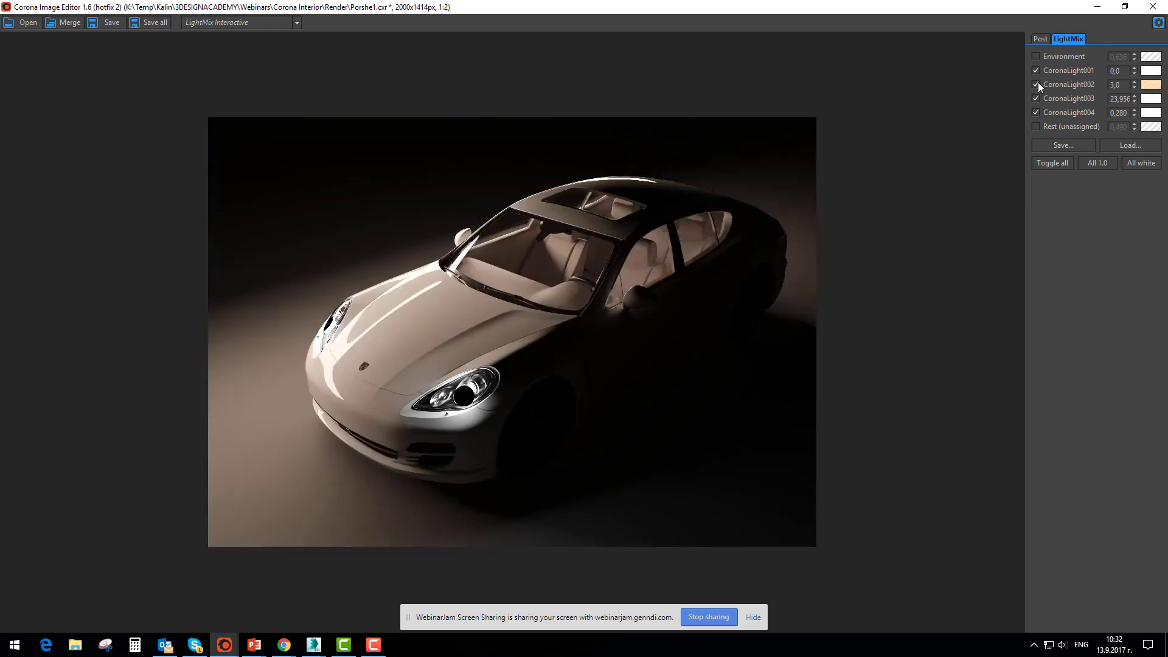
# Turn off CoronaLight001, CoronaLight003 and CoronaLight004, leaving only CoronaLight002 lighting the car
pyautogui.click(1035, 98)
pyautogui.click(1035, 70)
pyautogui.click(1036, 84)
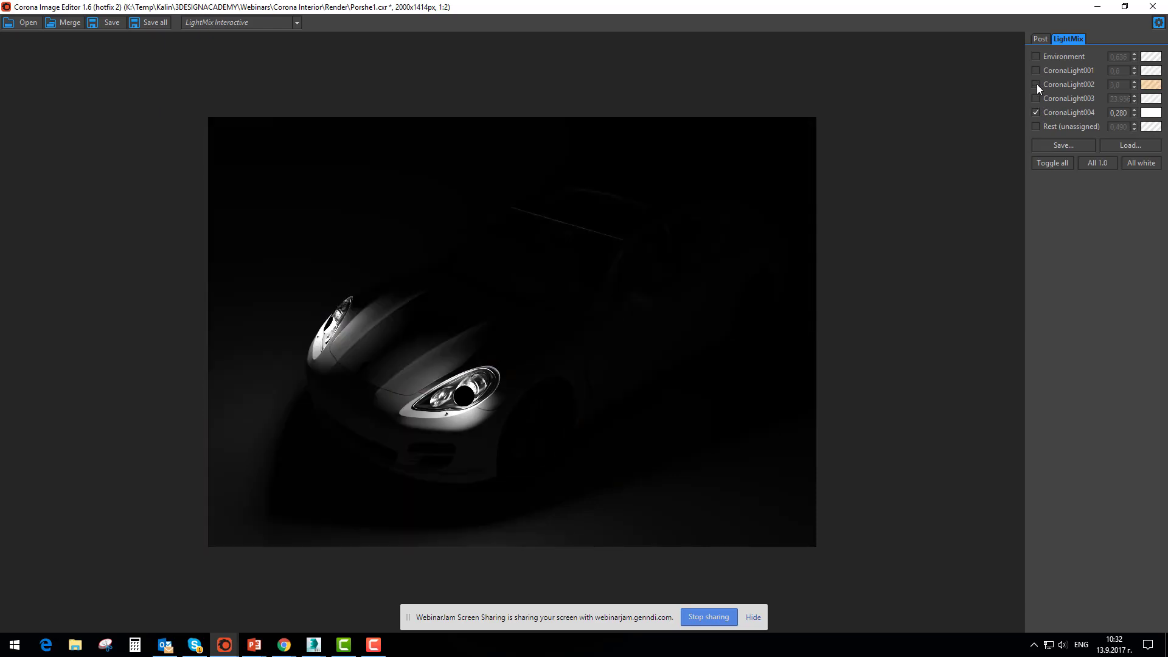
pyautogui.click(1036, 85)
pyautogui.click(1035, 112)
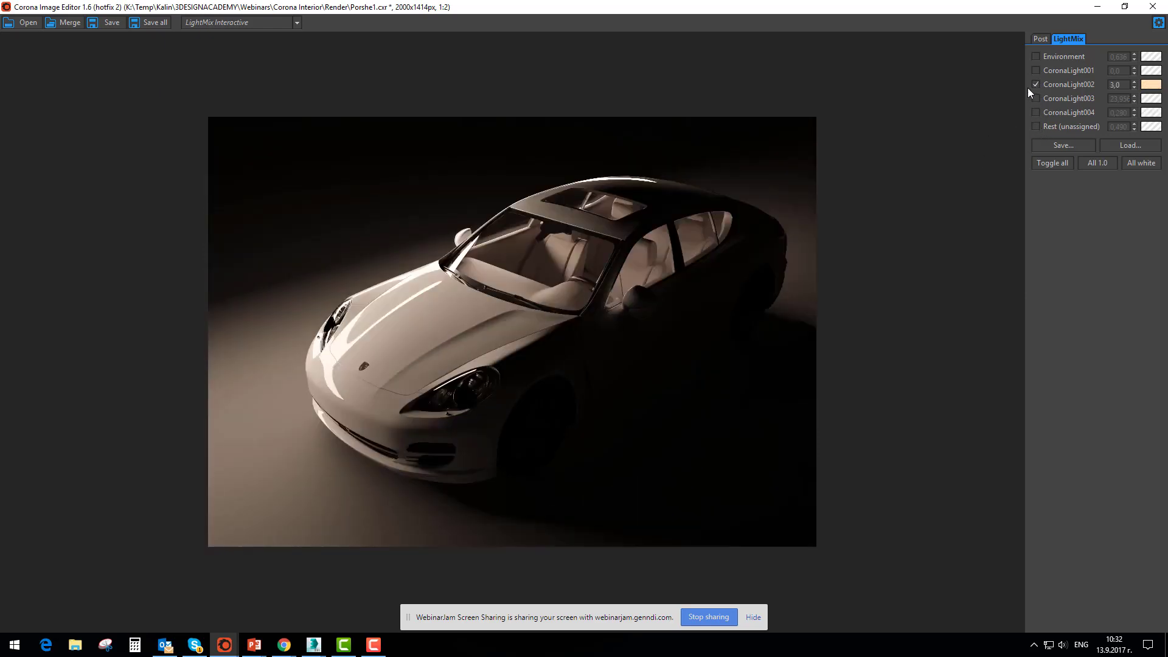
# Toggle CoronaLight001, Environment and CoronaLight004 on and off in turn to compare their effect on the car
pyautogui.click(1036, 71)
pyautogui.click(1036, 70)
pyautogui.click(1036, 56)
pyautogui.click(1037, 57)
pyautogui.click(1034, 112)
pyautogui.click(1034, 112)
# Turn on CoronaLight003 and CoronaLight004 and turn off CoronaLight002 in the LightMix
pyautogui.click(1036, 97)
pyautogui.click(1036, 112)
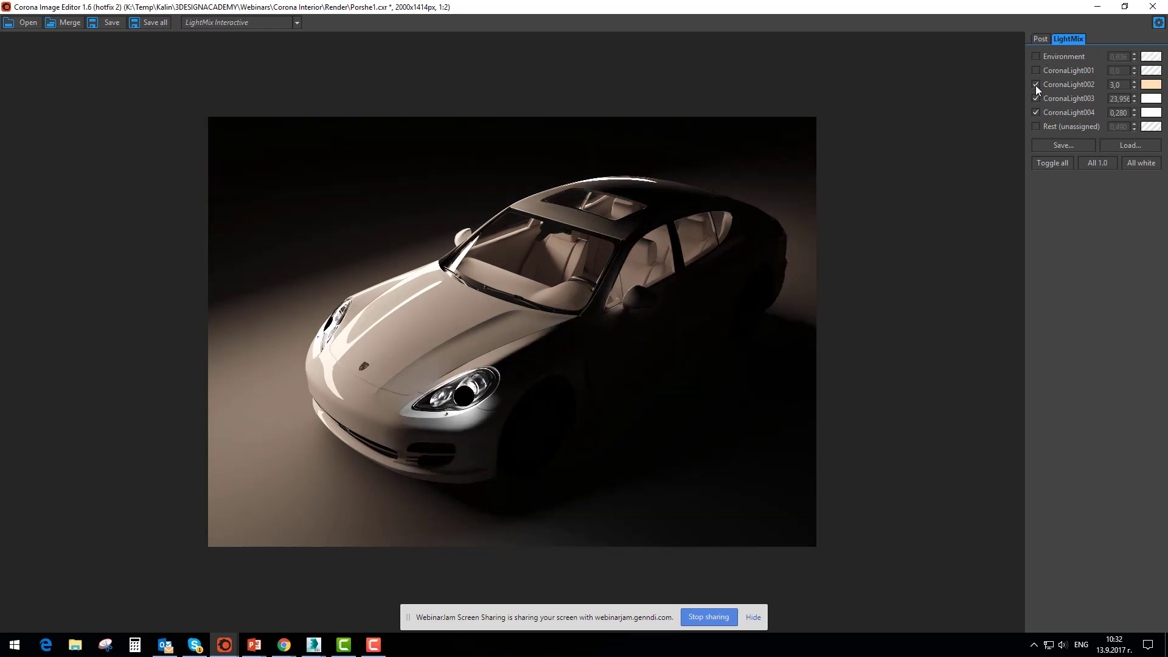
pyautogui.click(1035, 85)
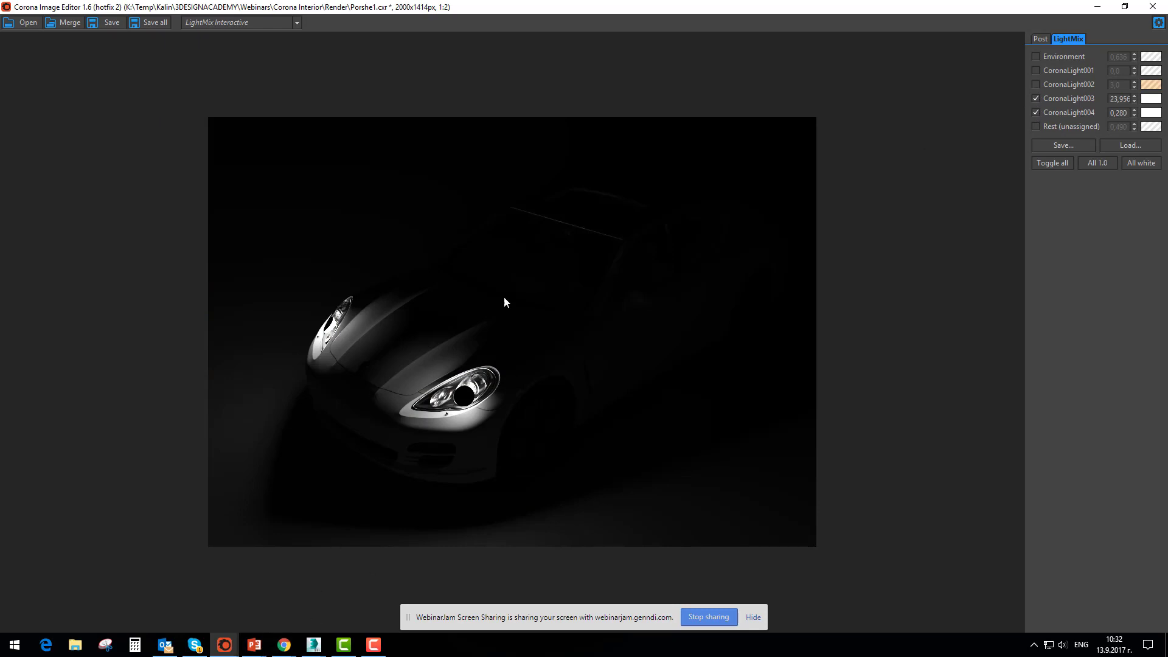
# Switch to Chrome with the 3dschoolonline.com masterclass page and briefly highlight its title text
pyautogui.click(284, 645)
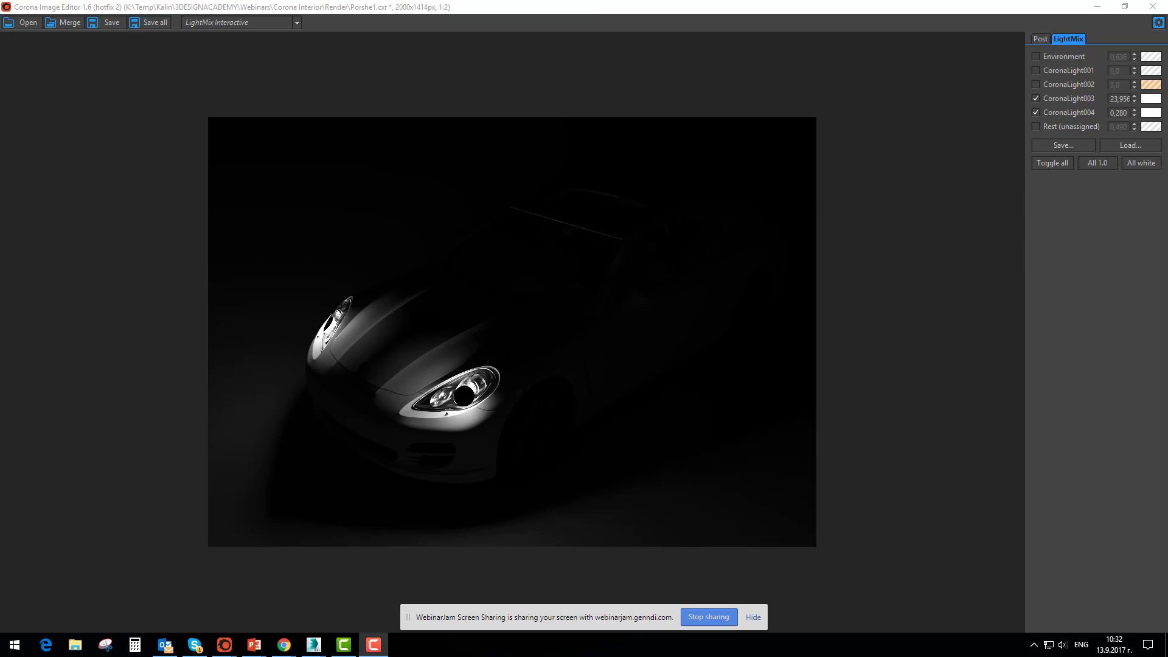
pyautogui.hotkey('alt', 'Tab')
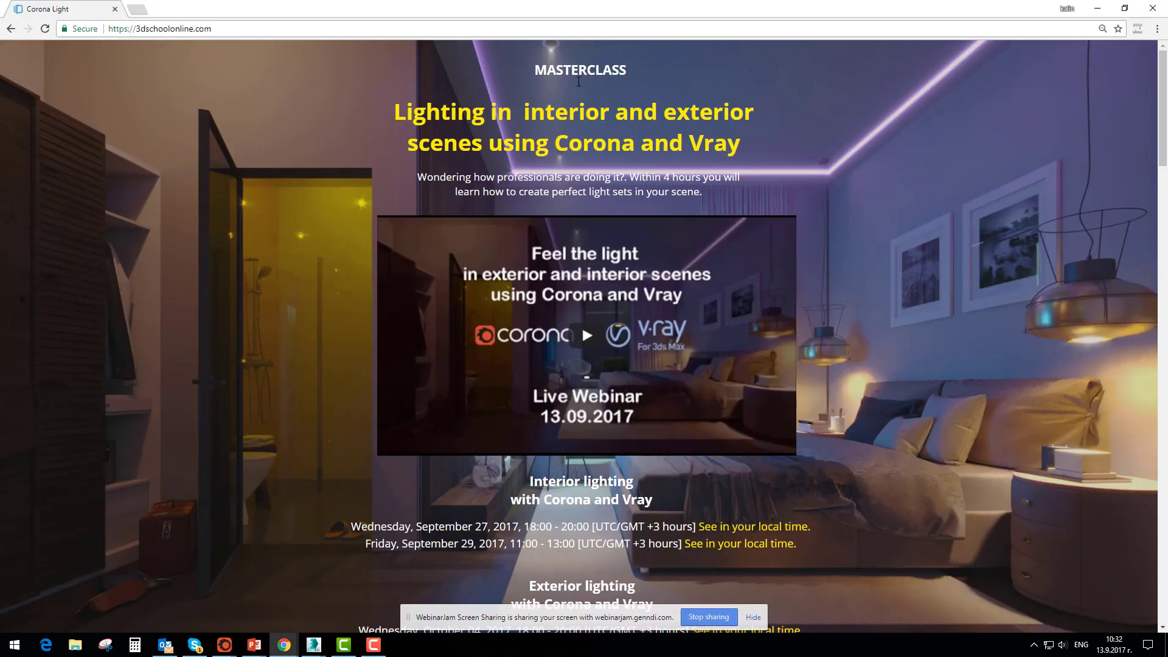
pyautogui.hotkey('ctrl', 'a')
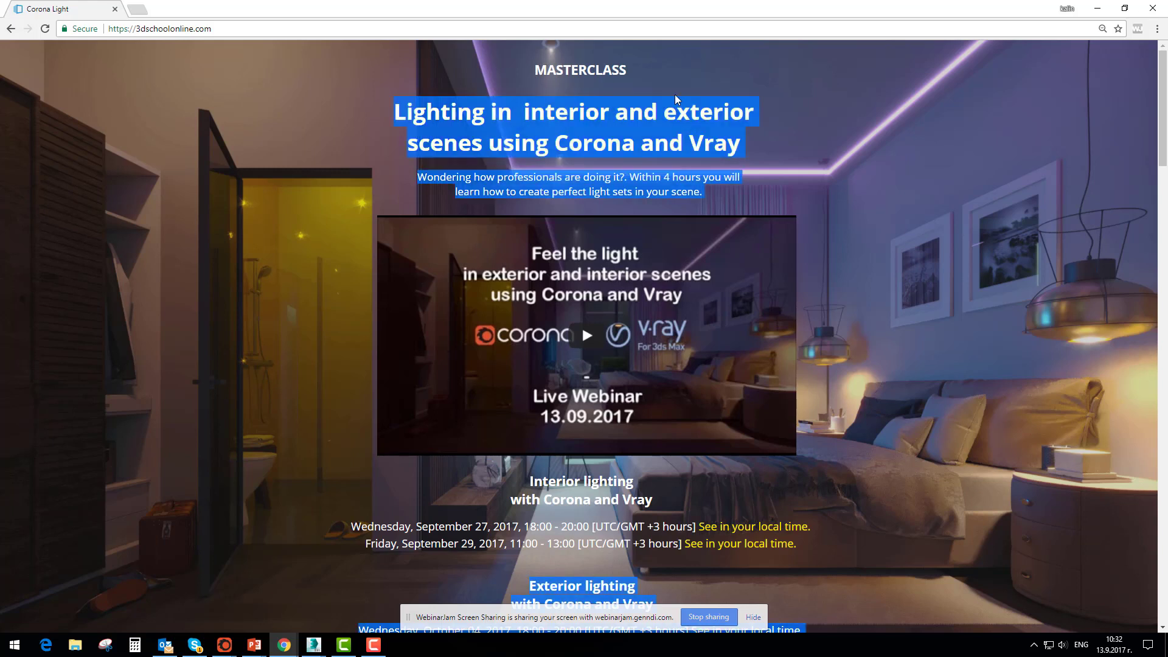
pyautogui.click(566, 75)
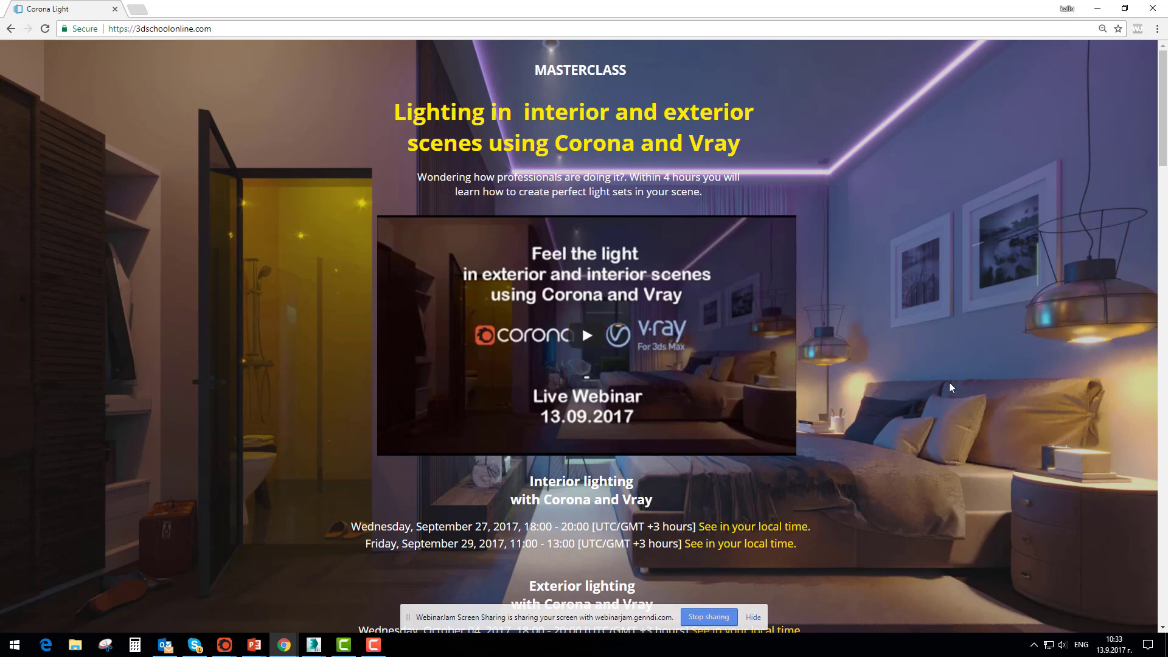
# Go over the masterclass schedule, highlighting the dates, hours and UTC/GMT offset of the interior and exterior lighting sessions
pyautogui.scroll(-3, 700, 167)
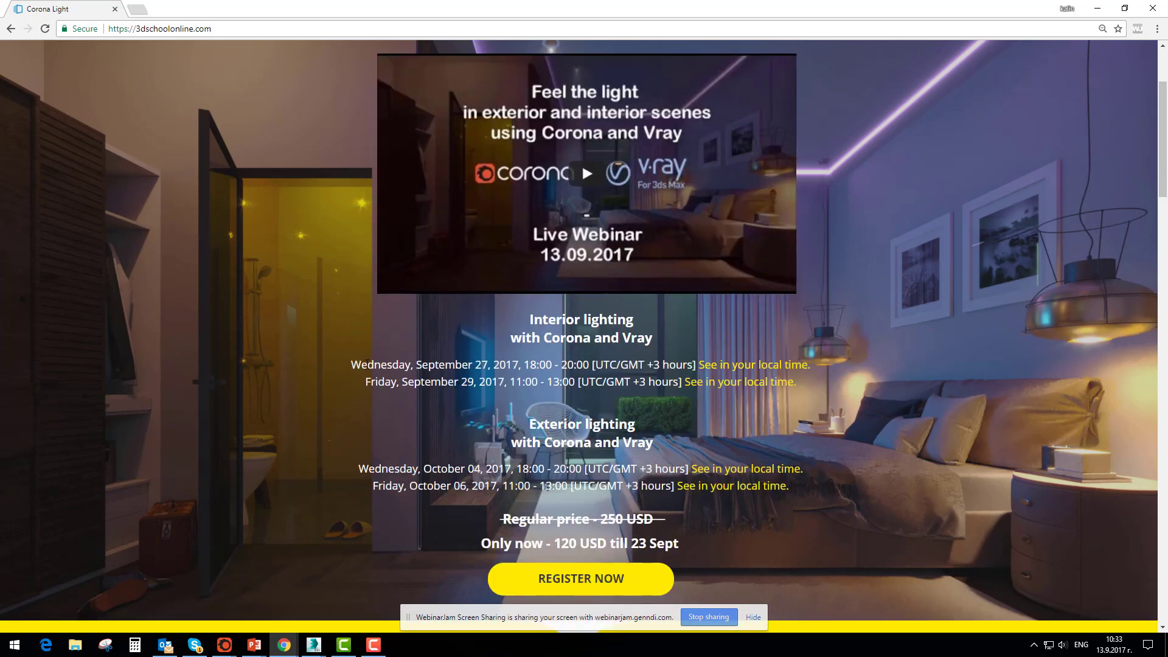
pyautogui.moveTo(362, 364); pyautogui.dragTo(710, 365)
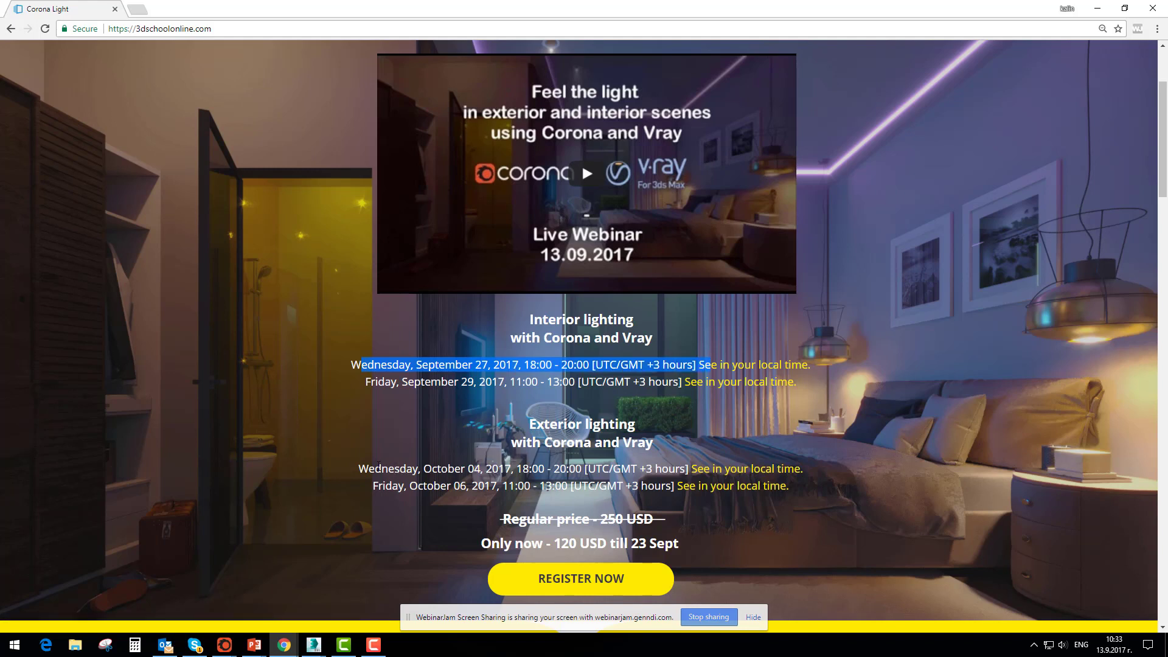
pyautogui.moveTo(368, 468); pyautogui.dragTo(687, 469)
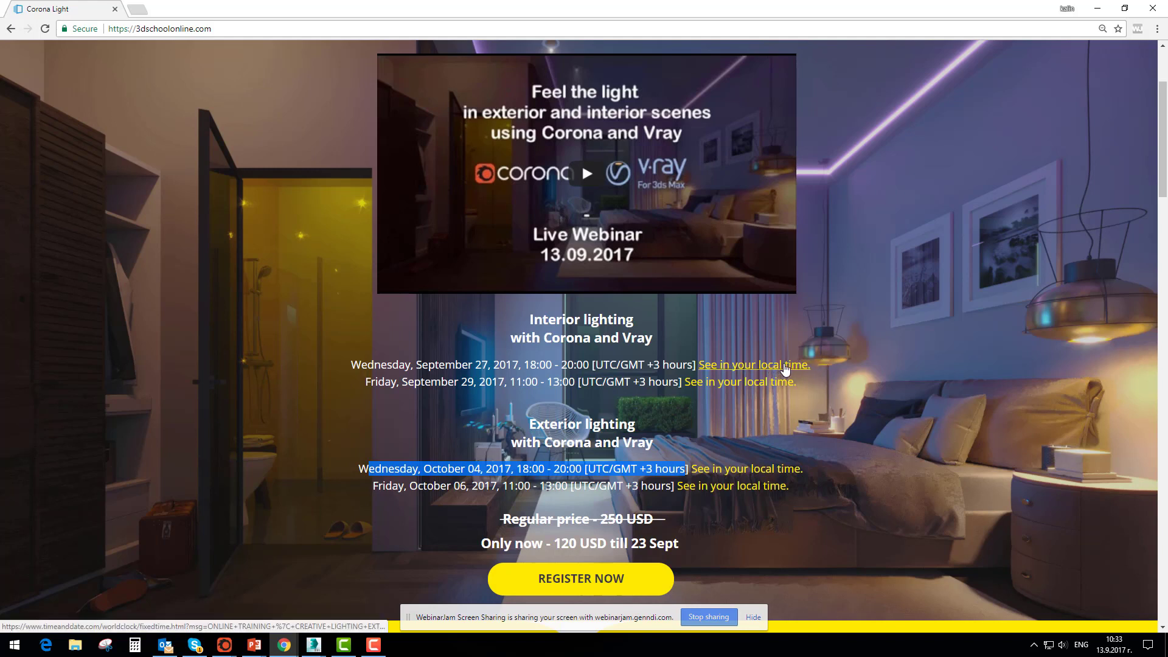
pyautogui.click(640, 364)
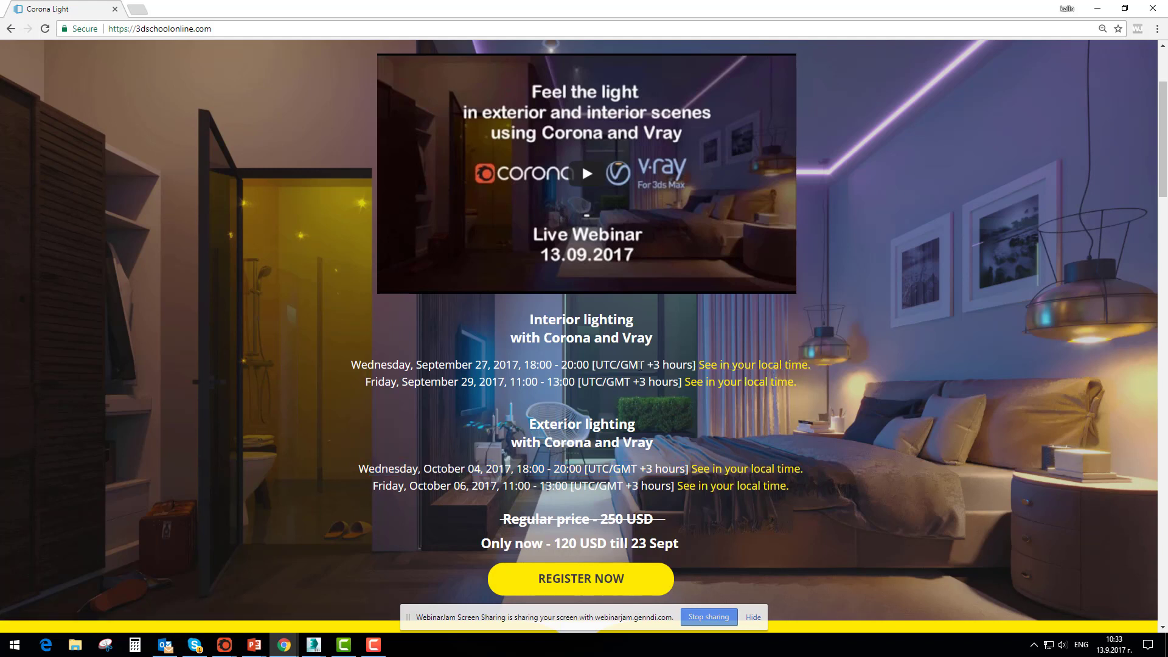
pyautogui.moveTo(694, 364); pyautogui.dragTo(351, 368)
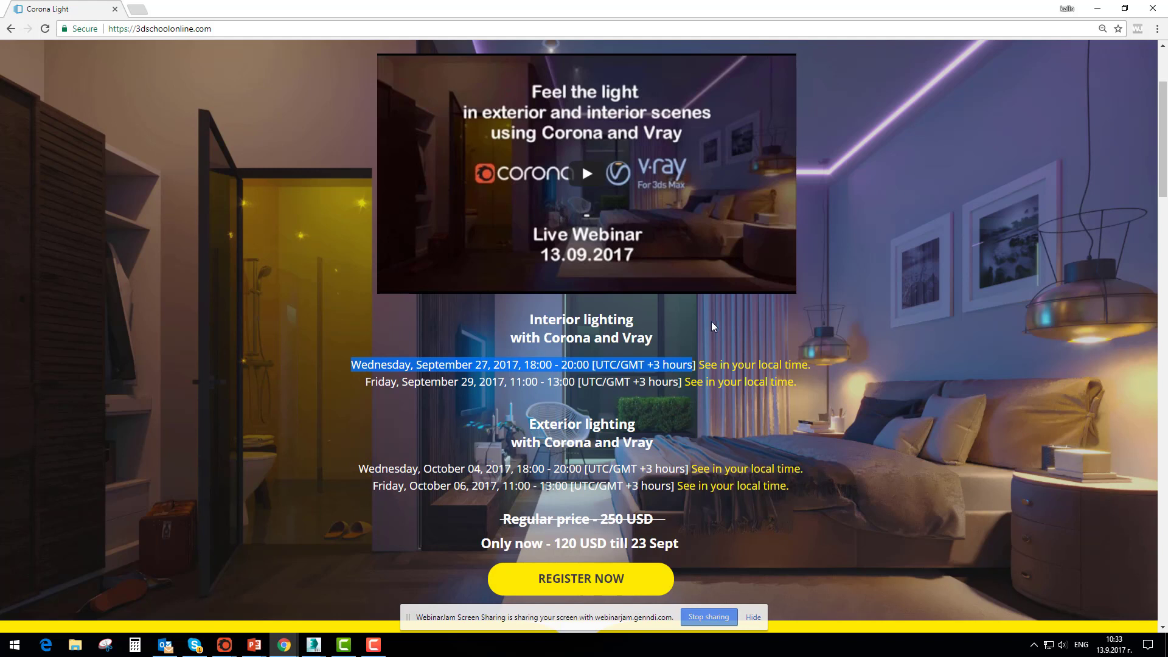
pyautogui.click(601, 364)
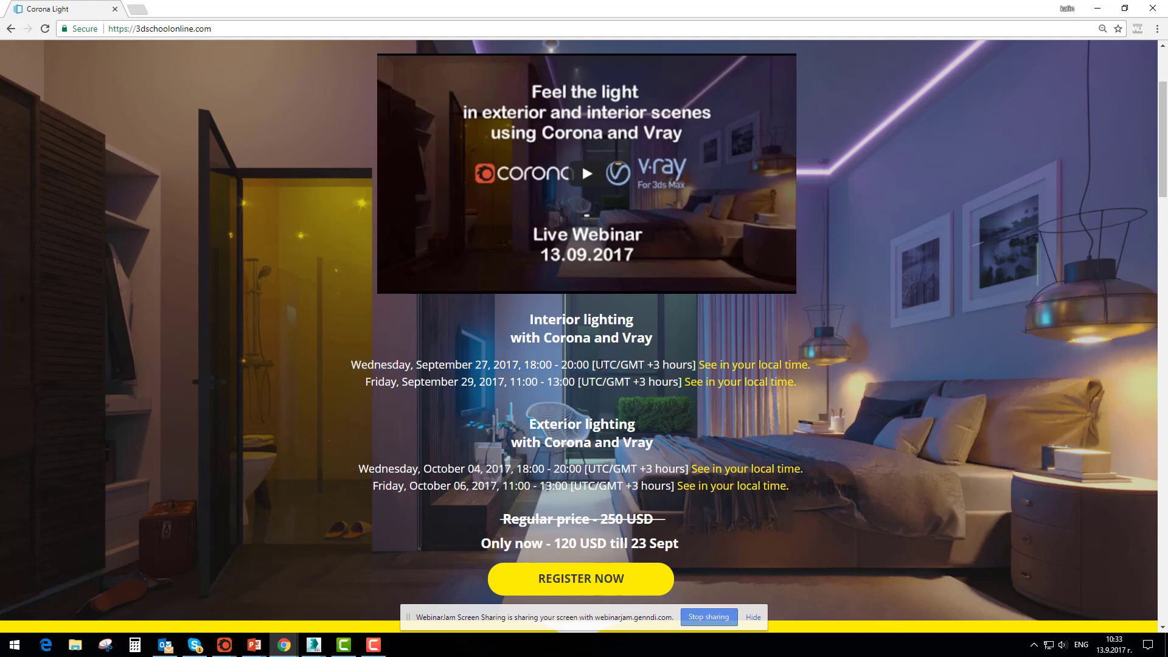
pyautogui.moveTo(596, 364); pyautogui.dragTo(688, 365)
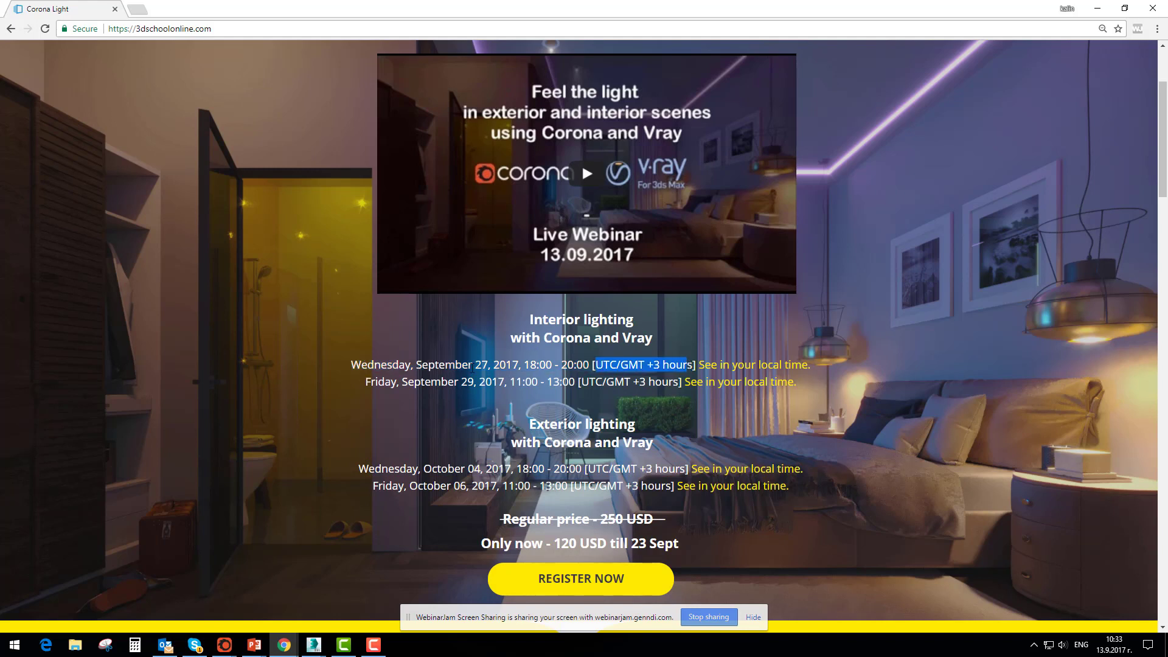
pyautogui.moveTo(361, 364); pyautogui.dragTo(602, 361)
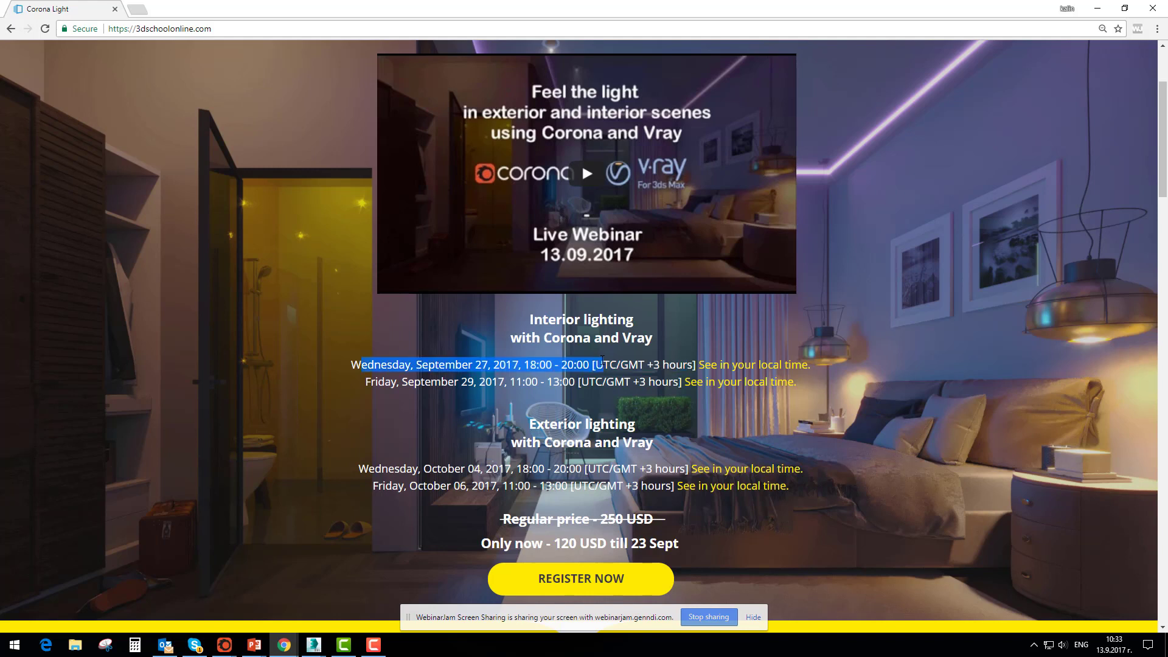
pyautogui.moveTo(481, 381); pyautogui.dragTo(655, 382)
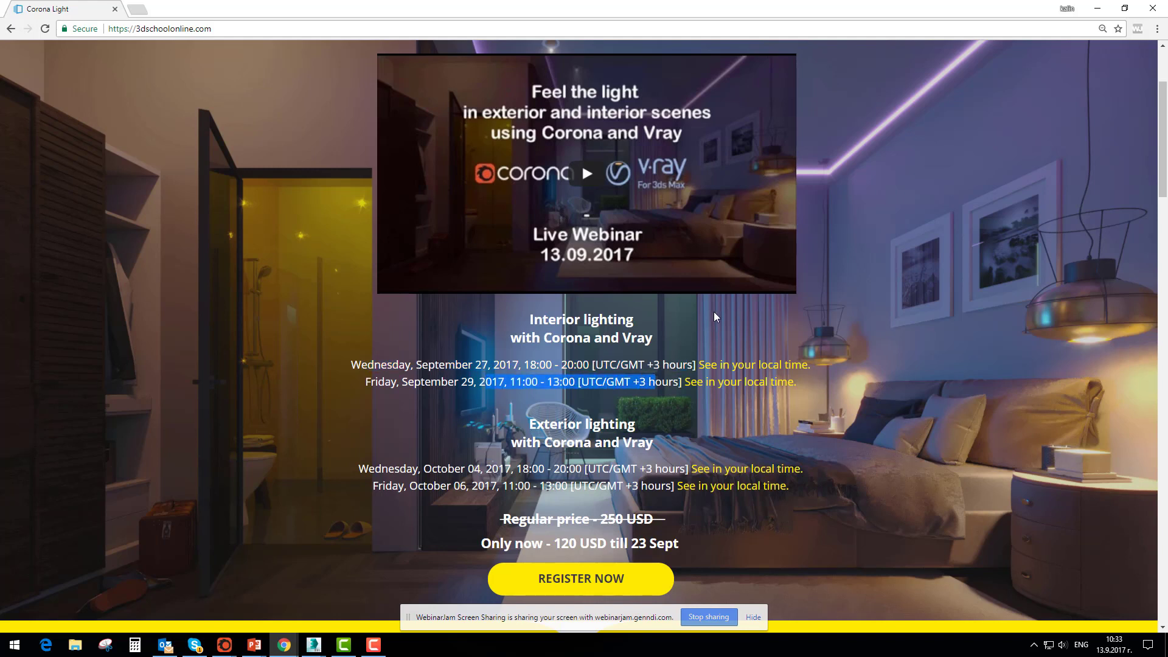
# Review the masterclass page from the schedule and price through the learning topics and class contents to the render gallery
pyautogui.scroll(-3, 833, 328)
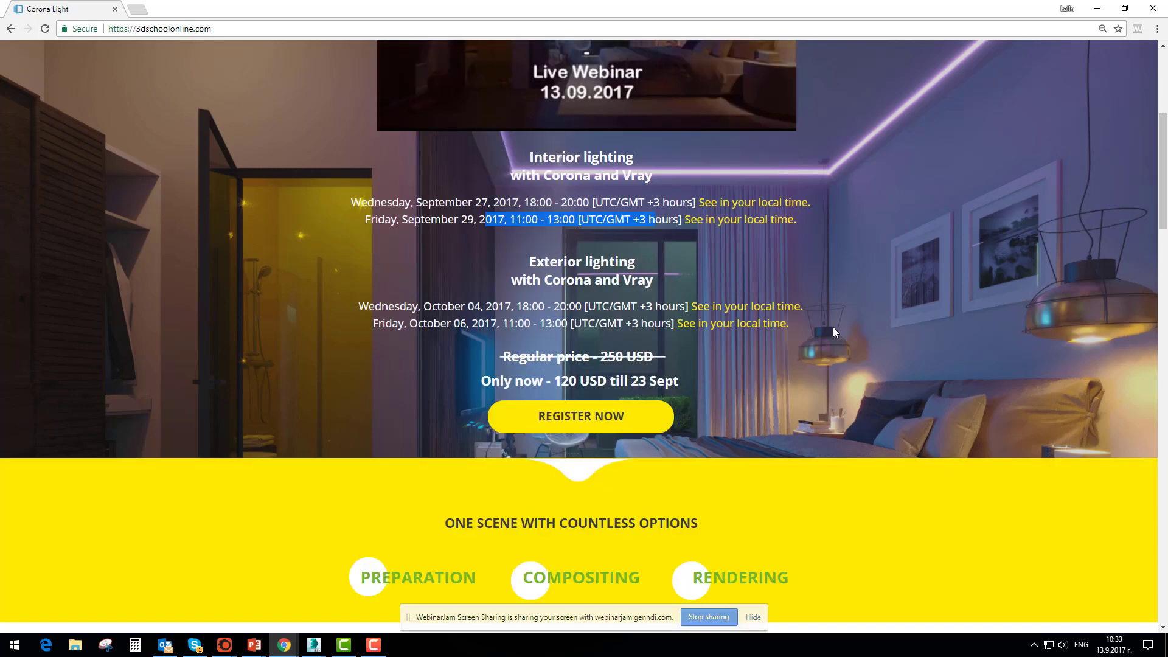
pyautogui.scroll(-1, 833, 326)
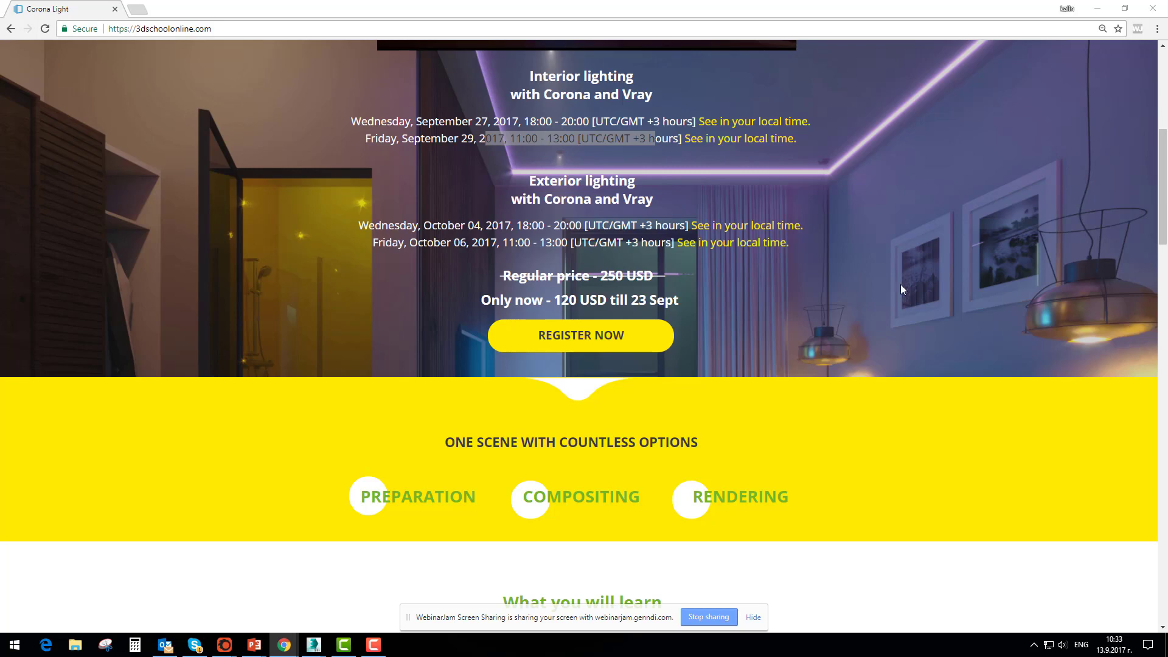
pyautogui.scroll(-8, 756, 275)
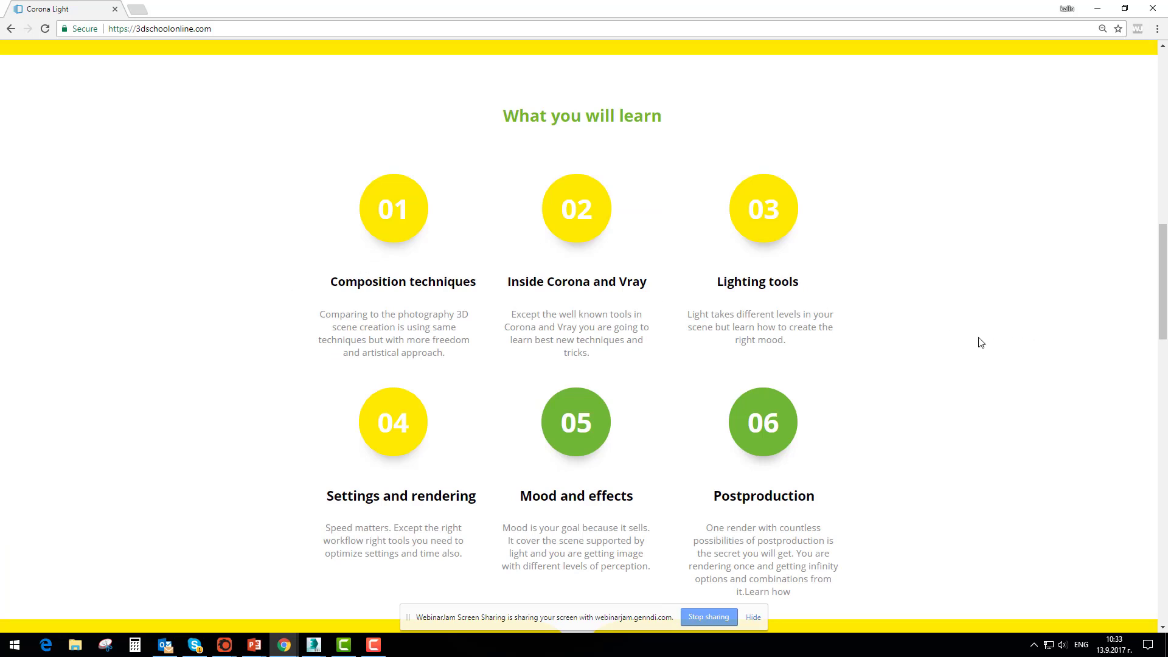
pyautogui.scroll(-1, 980, 342)
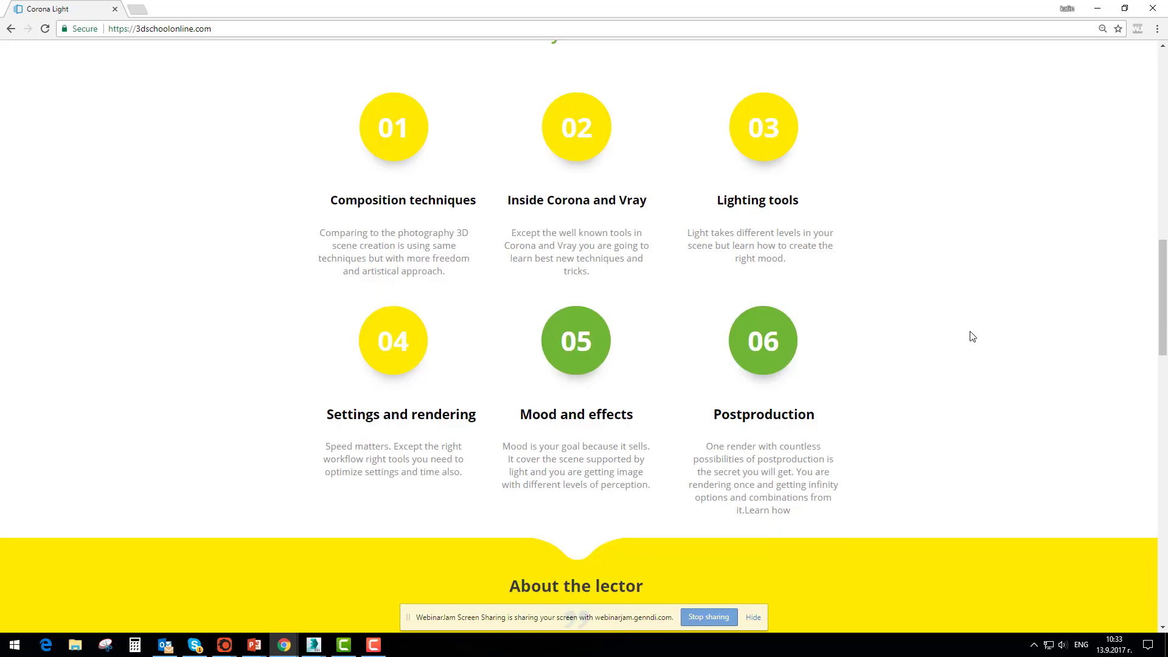
pyautogui.scroll(-9, 972, 336)
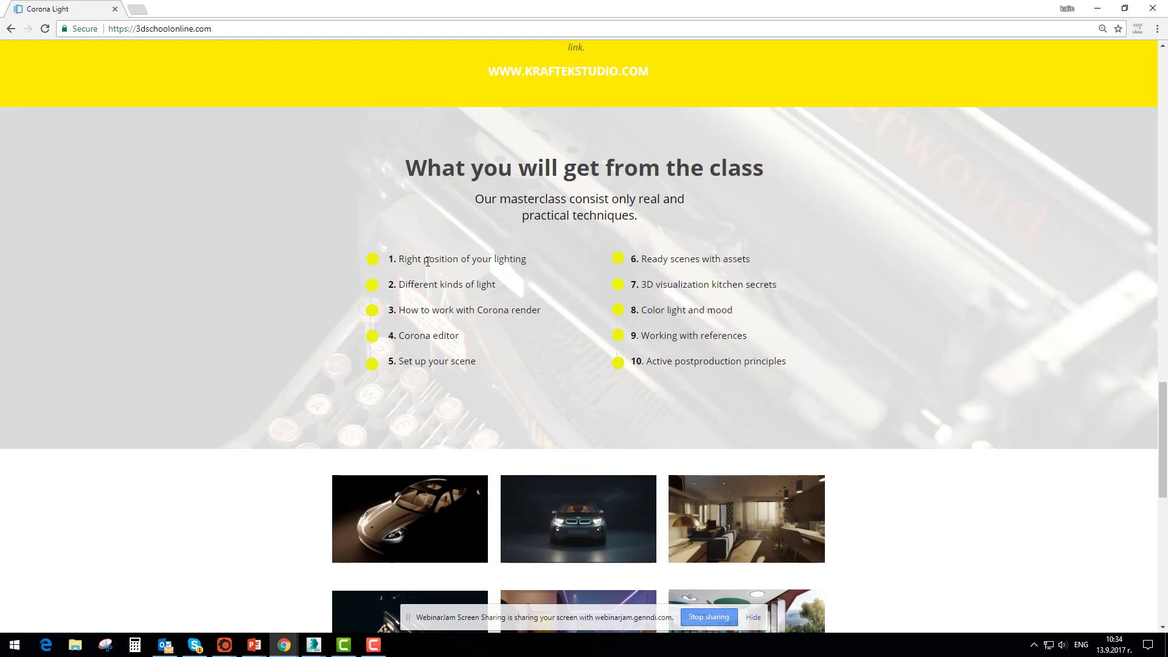
pyautogui.scroll(-3, 714, 312)
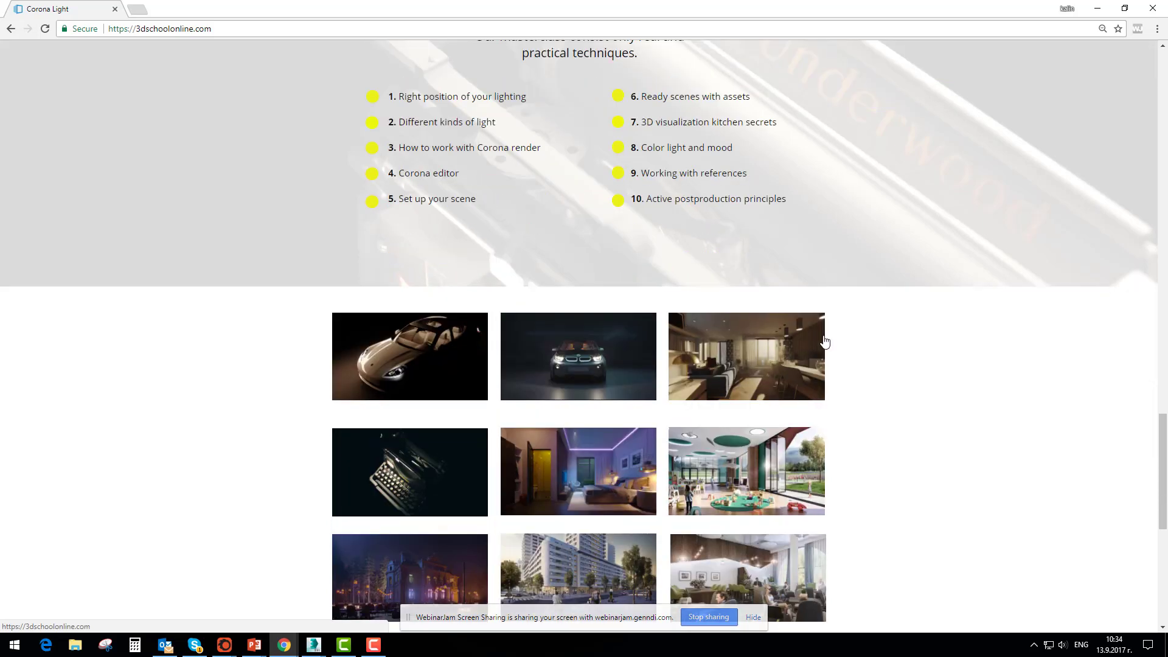
pyautogui.scroll(-4, 844, 343)
pyautogui.scroll(3, 887, 347)
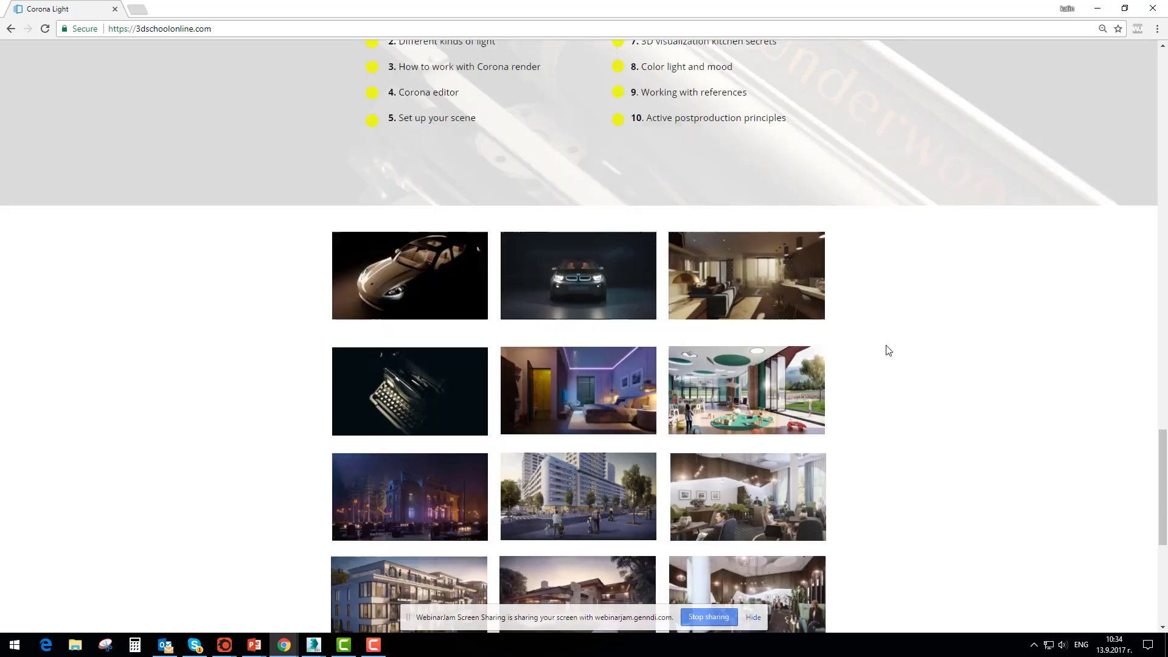
pyautogui.scroll(-1, 616, 358)
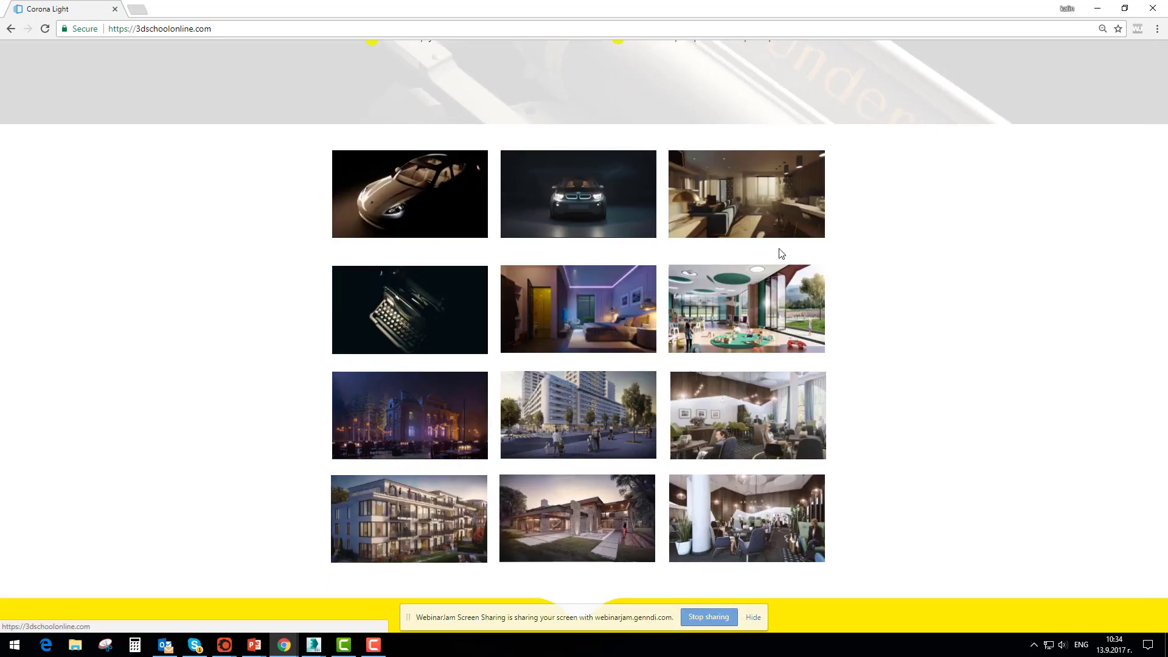
# View enlarged gallery renders of the living room, the purple-lit bedroom and the front-facing BMW, closing each one
pyautogui.click(782, 228)
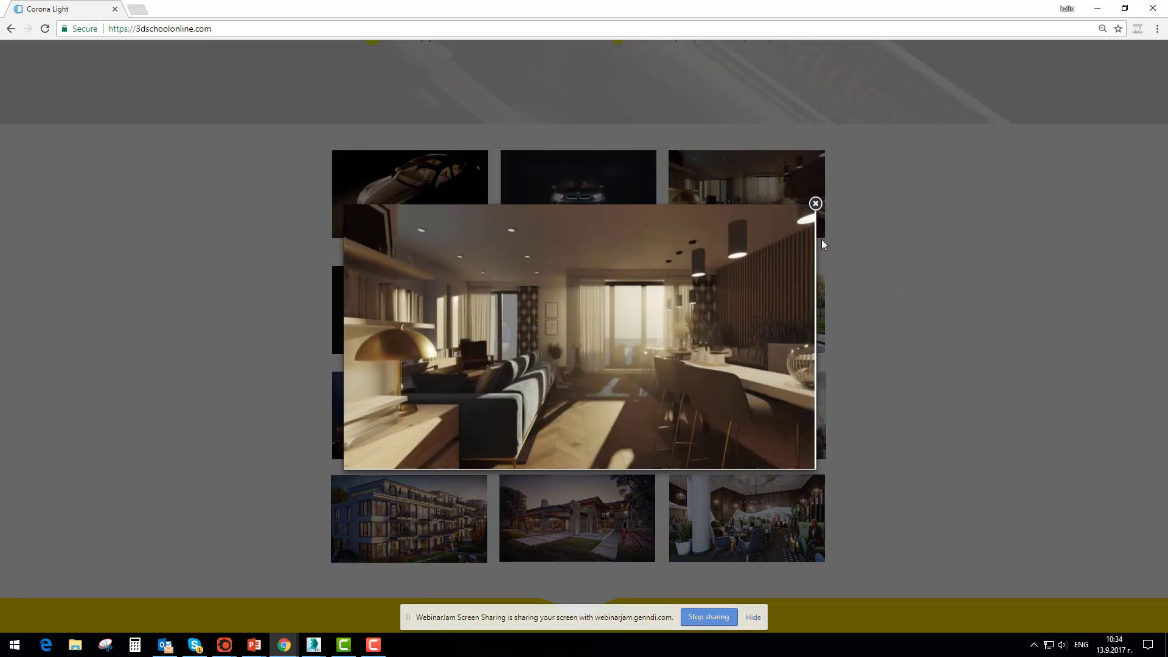
pyautogui.click(817, 199)
pyautogui.click(577, 311)
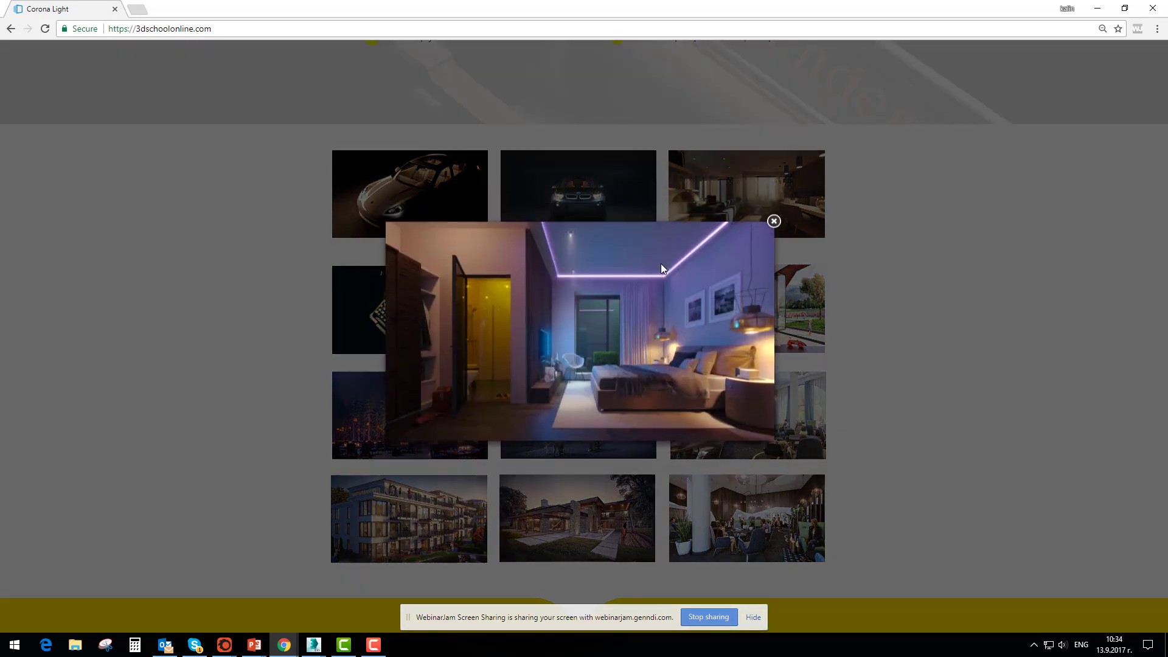
pyautogui.click(773, 228)
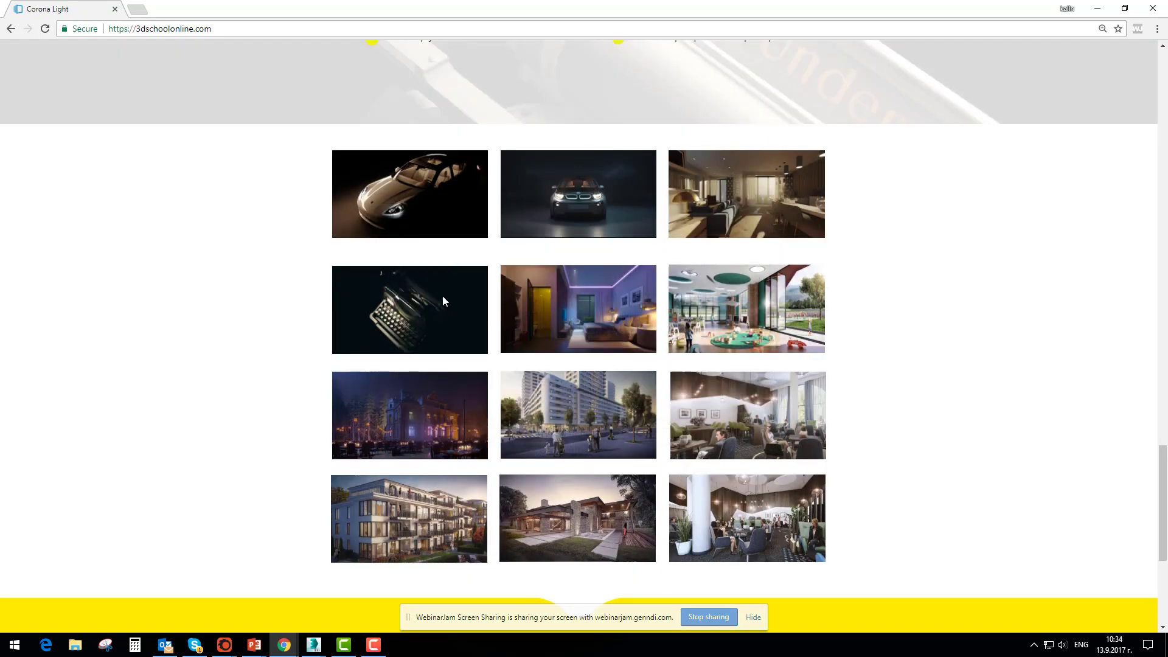
pyautogui.click(589, 197)
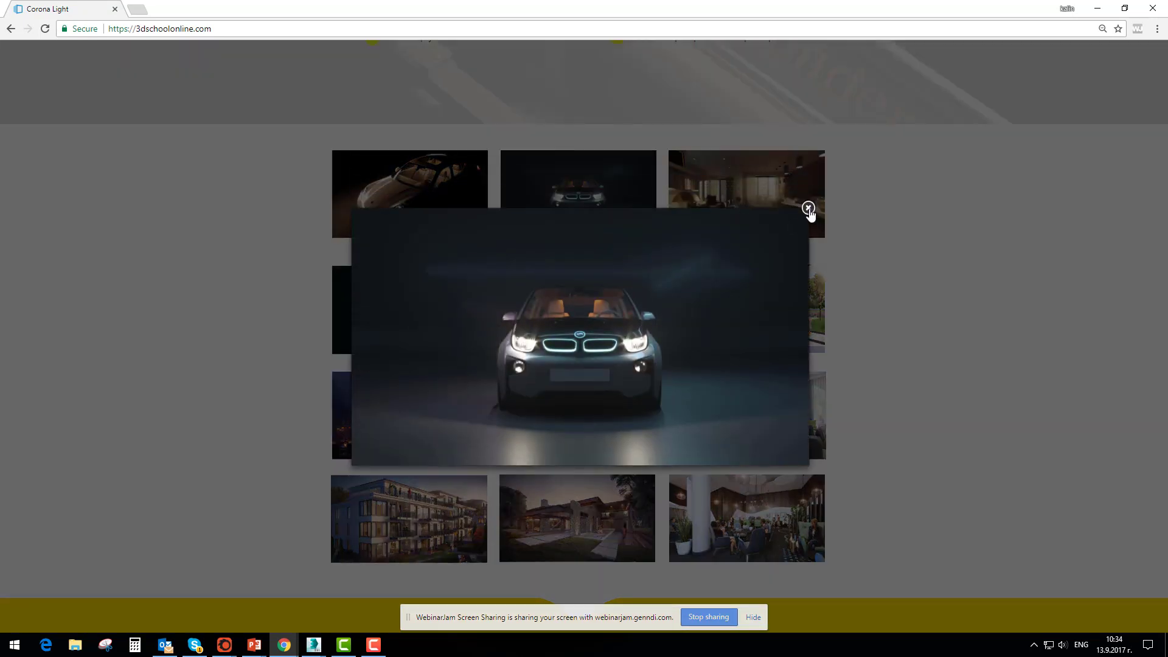
pyautogui.click(807, 208)
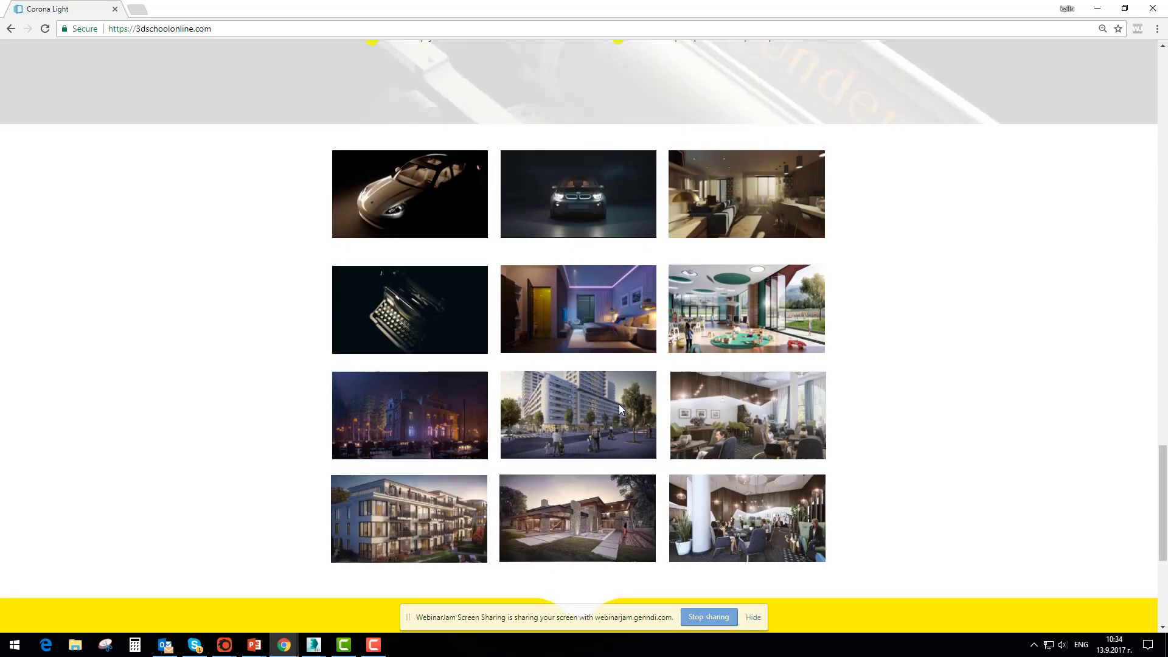
# Check the registration offer below the gallery, then return to the masterclass title at the start of the page
pyautogui.scroll(-5, 908, 399)
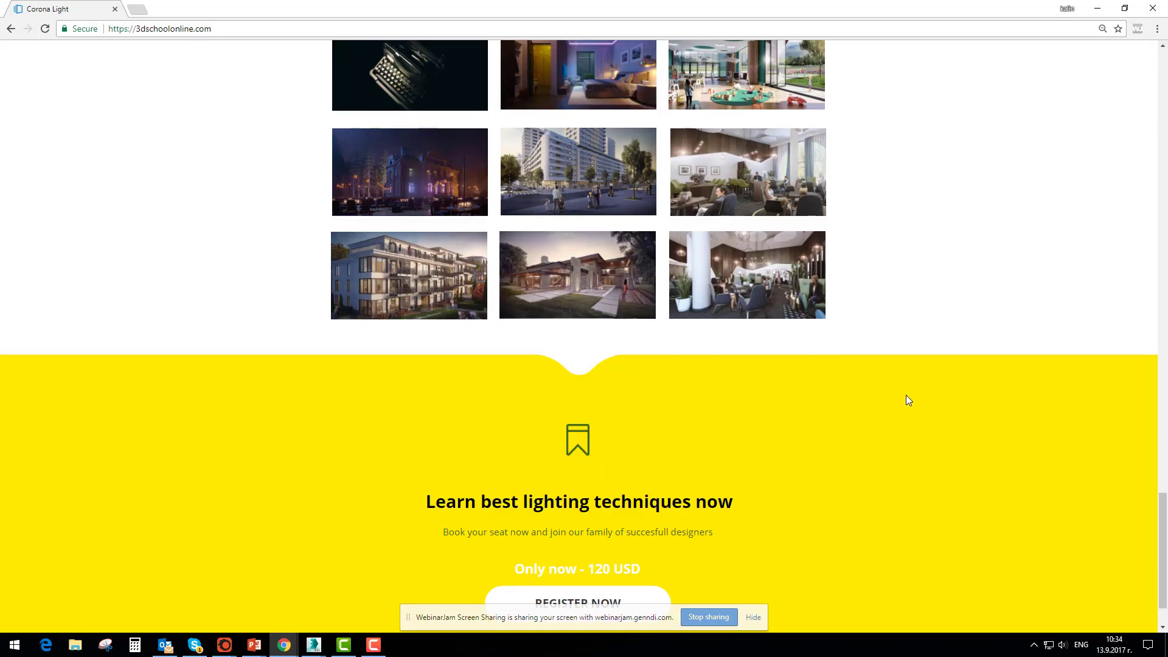
pyautogui.scroll(10, 907, 399)
pyautogui.scroll(15, 906, 399)
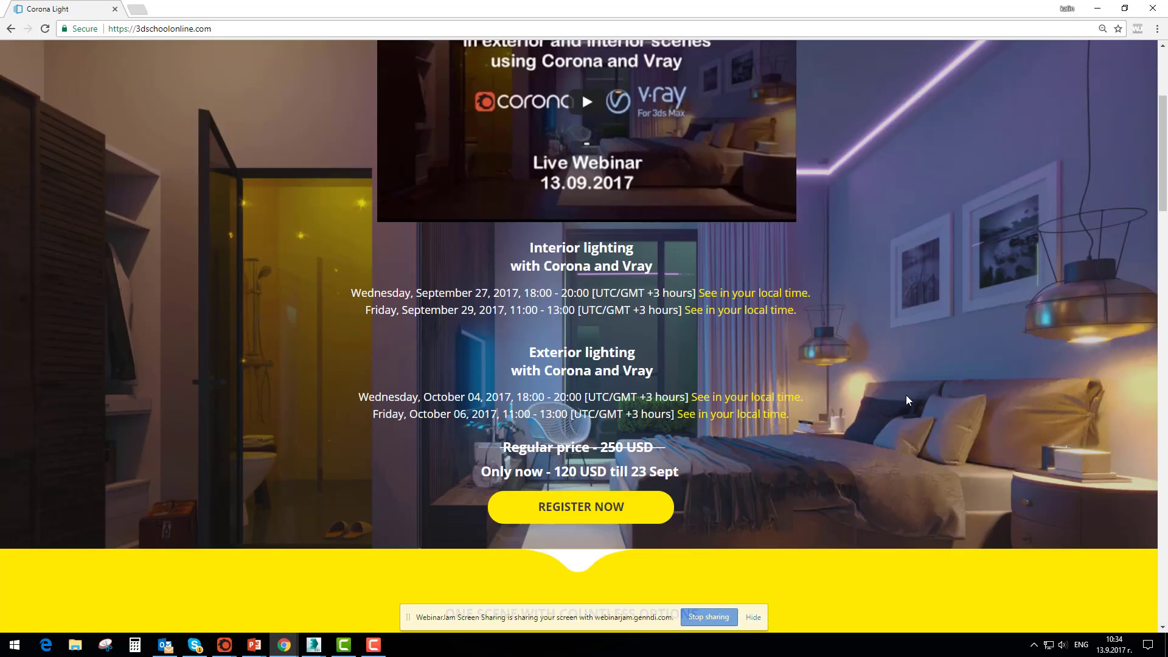
pyautogui.scroll(-3, 906, 400)
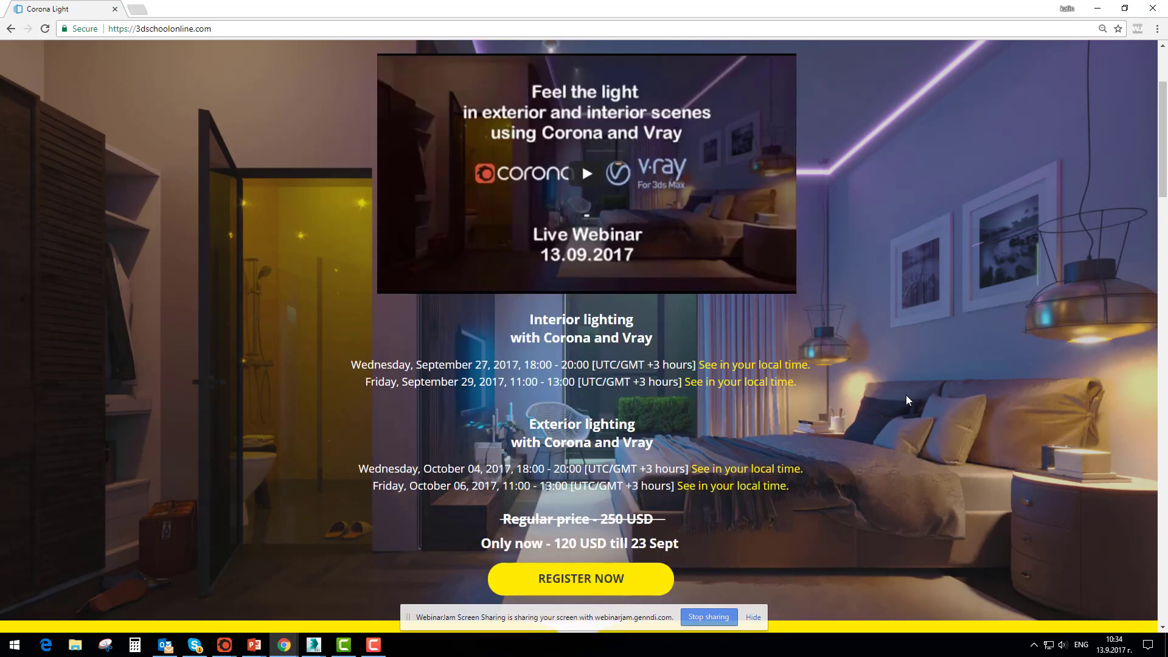
pyautogui.scroll(3, 906, 400)
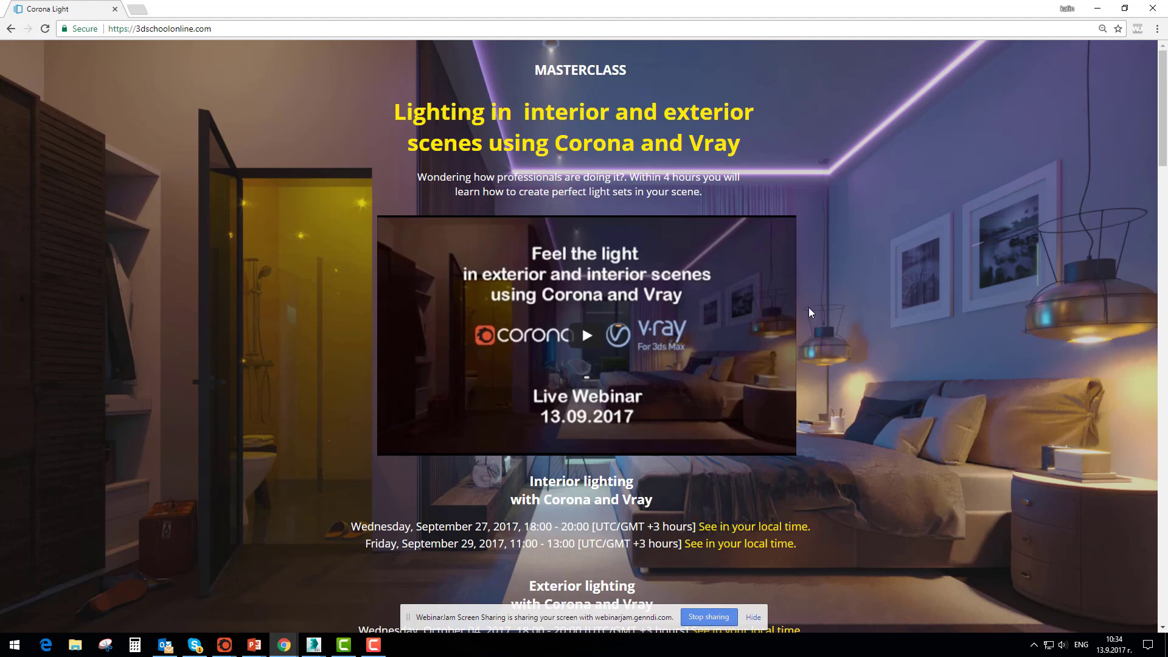
# Highlight the word MASTERCLASS and the headline "Lighting in interior and exterior scenes using Corona and Vray", then clear the highlight
pyautogui.doubleClick(551, 69)
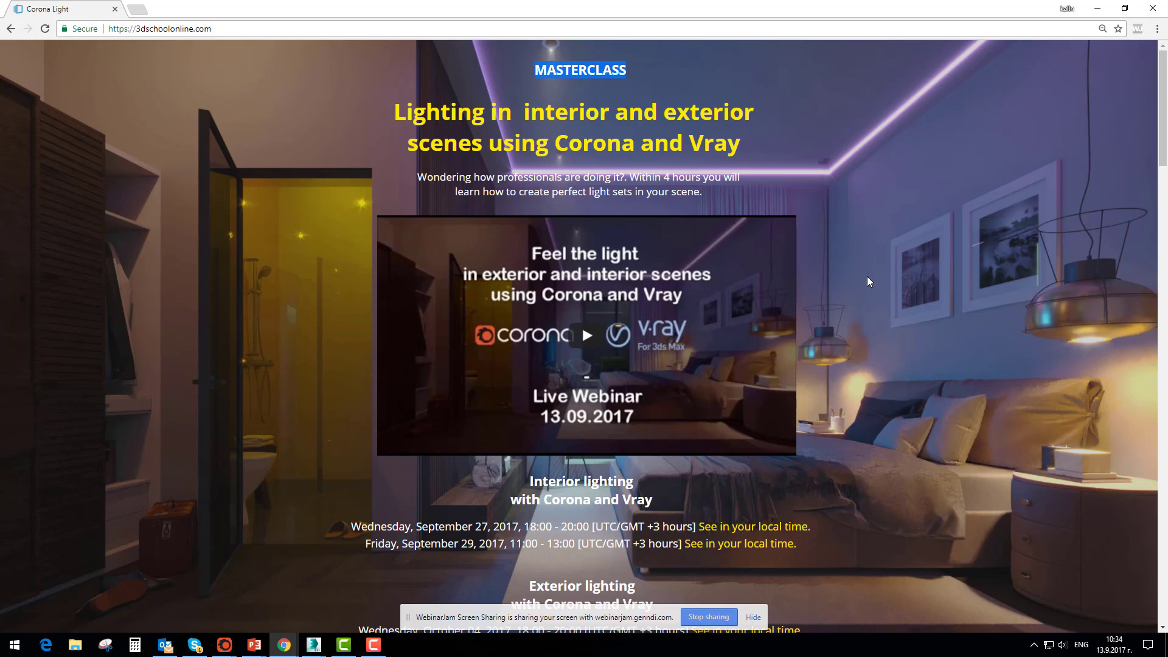
pyautogui.scroll(-4, 923, 378)
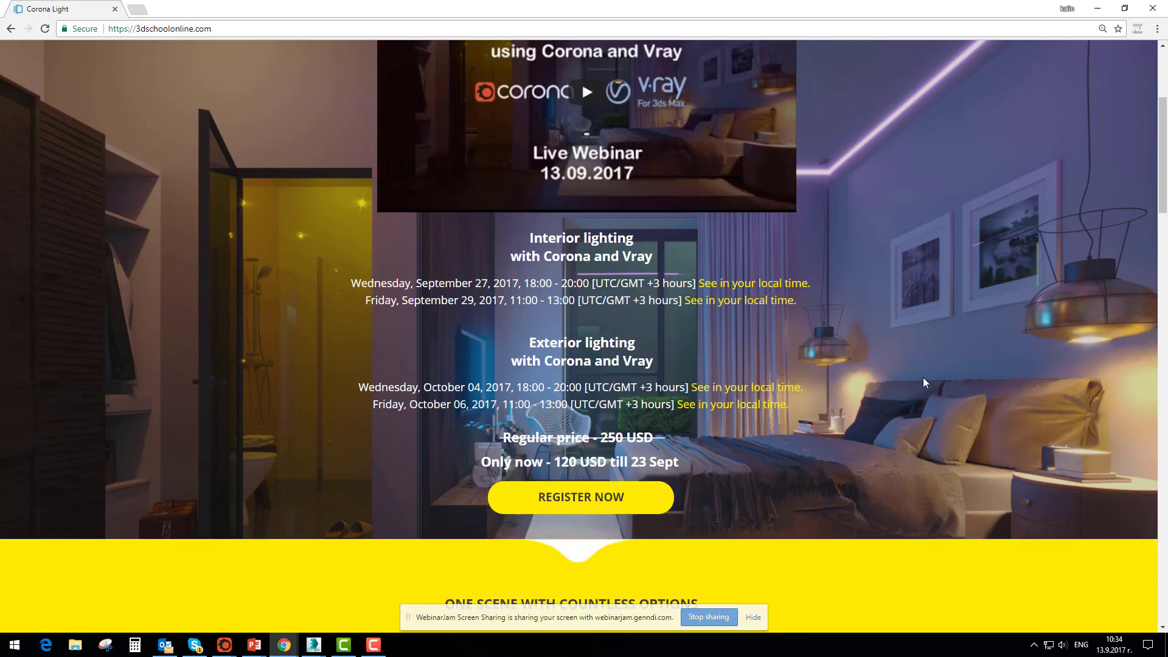
pyautogui.scroll(-2, 922, 377)
pyautogui.scroll(4, 922, 377)
pyautogui.scroll(1, 923, 378)
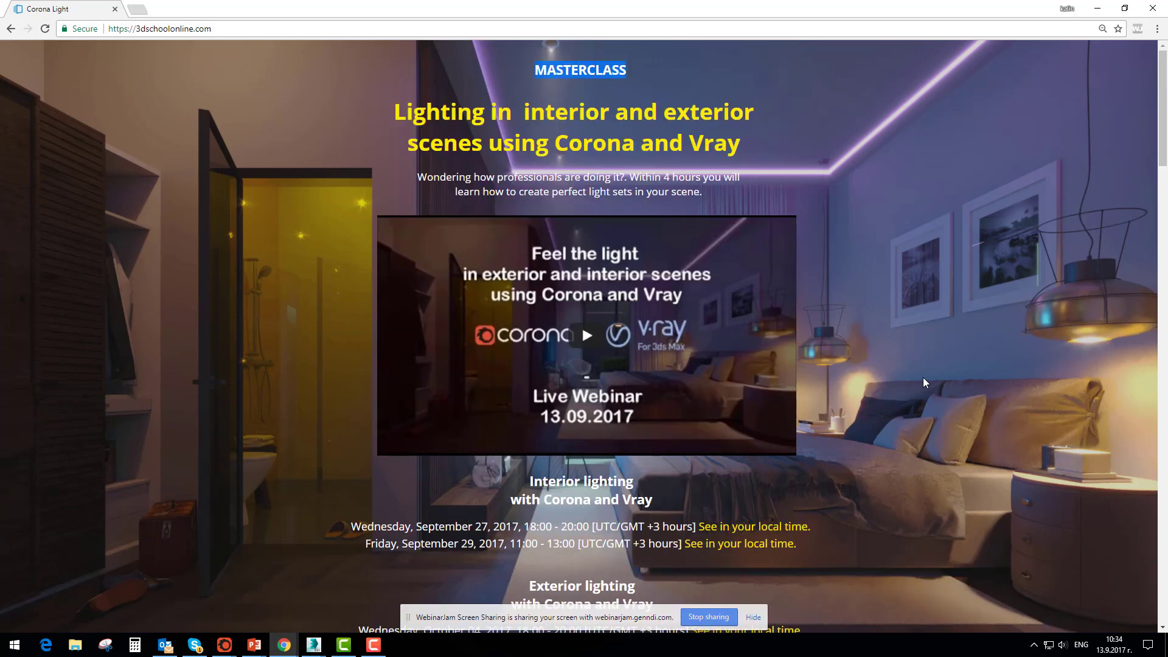
pyautogui.click(609, 136)
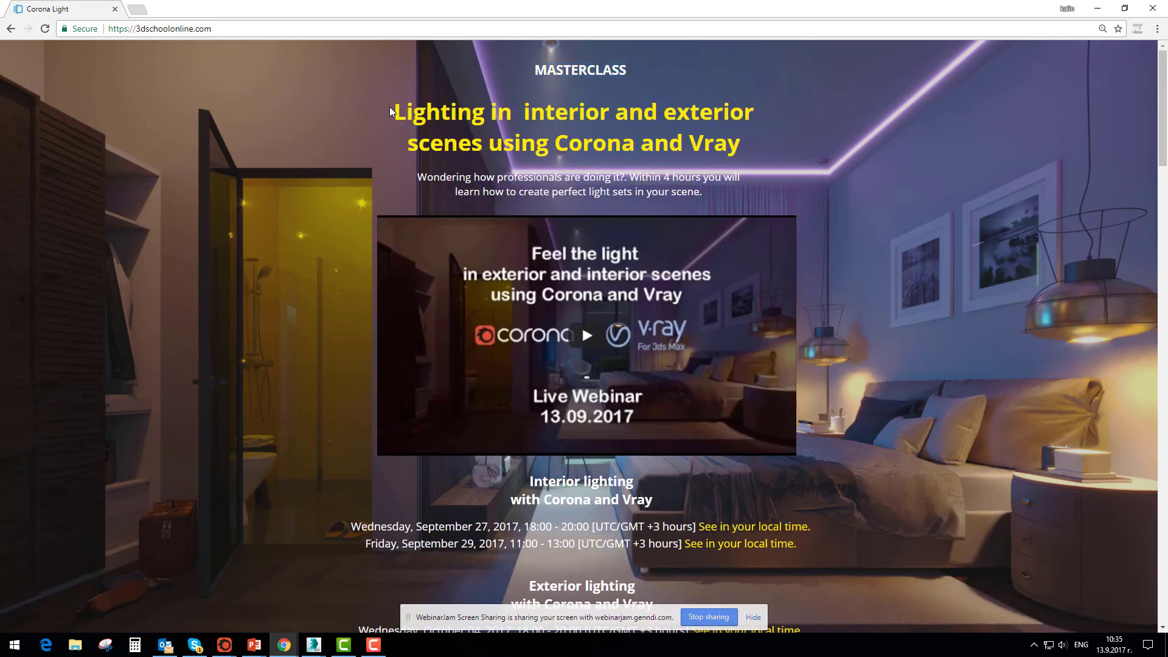
pyautogui.moveTo(394, 112); pyautogui.dragTo(777, 146)
pyautogui.click(856, 406)
# Go over the "What you will learn" topics again and continue to the "About the lector" section
pyautogui.scroll(-3, 857, 407)
pyautogui.scroll(-6, 856, 407)
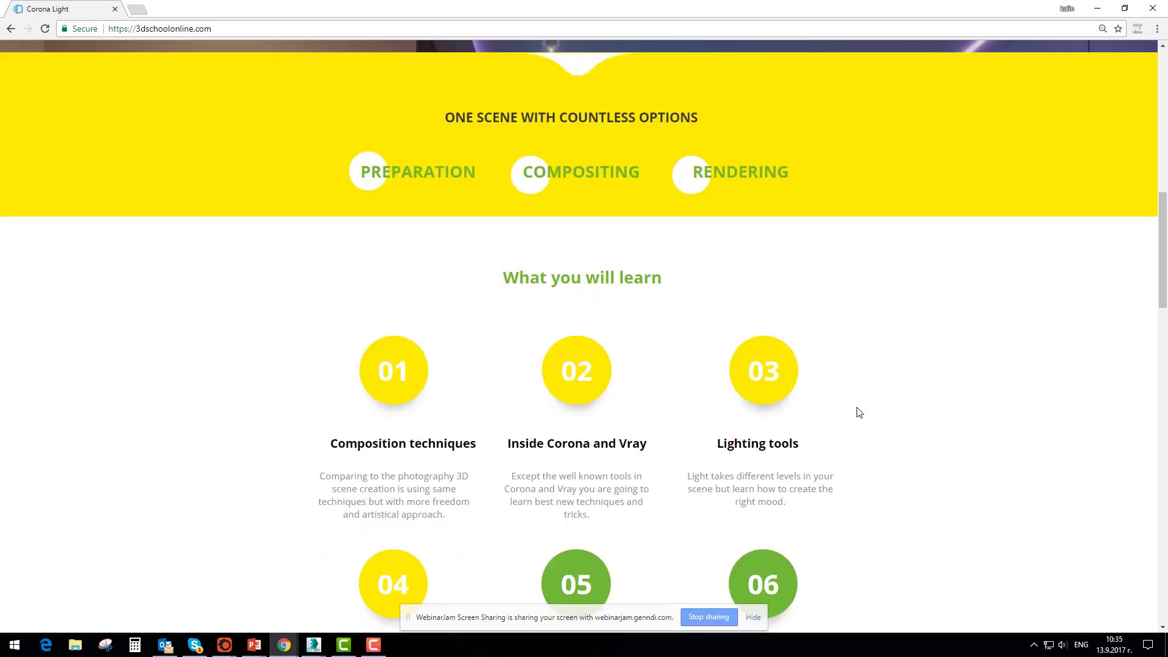
pyautogui.scroll(-6, 859, 413)
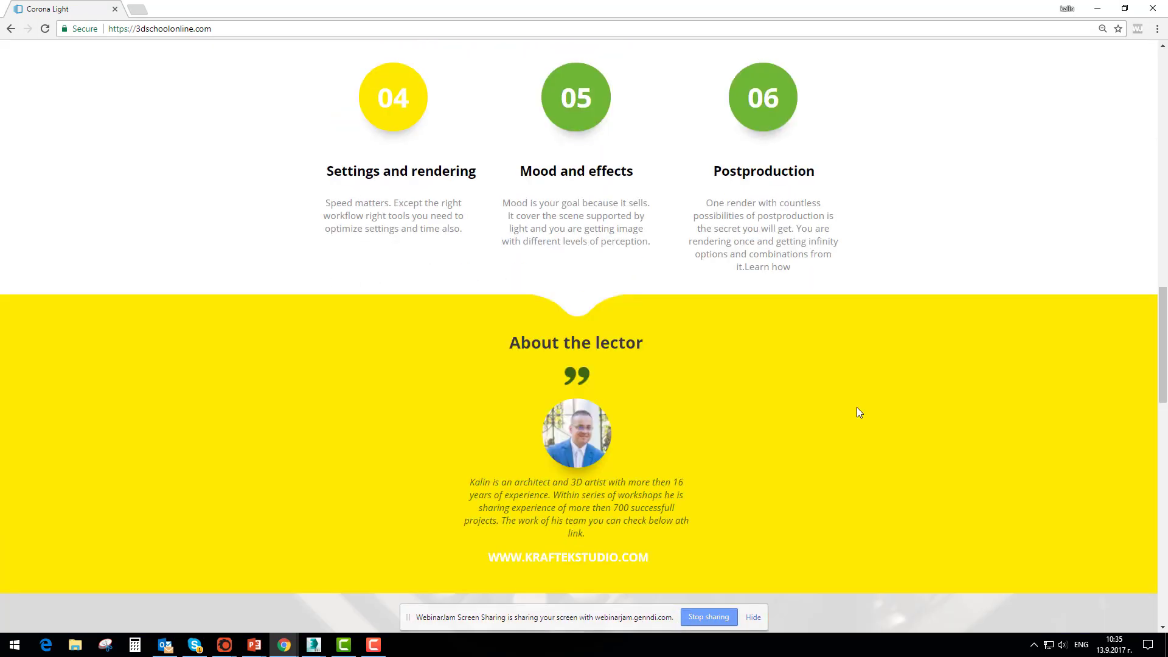